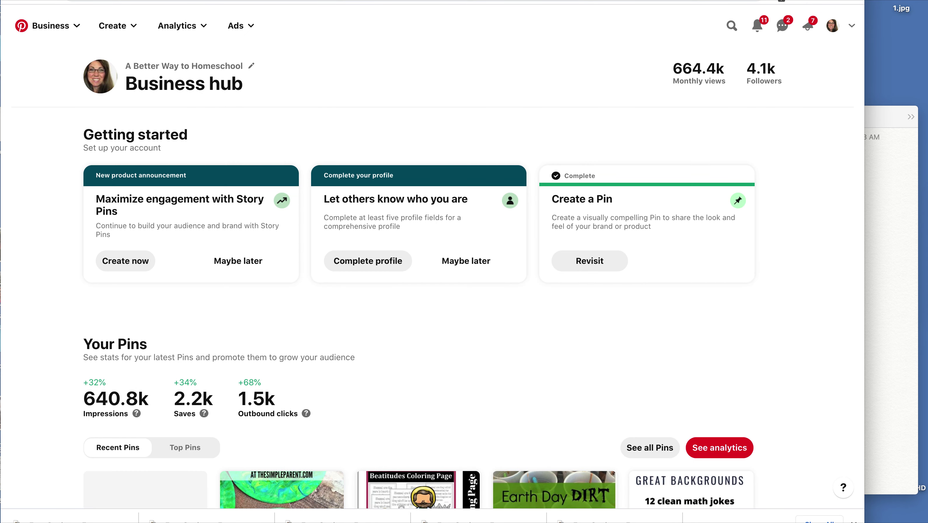
- Go from the Business hub to the home feed, open the account's own profile and show its saved boards
{"action": "left_click", "coordinate": [29, 33]}
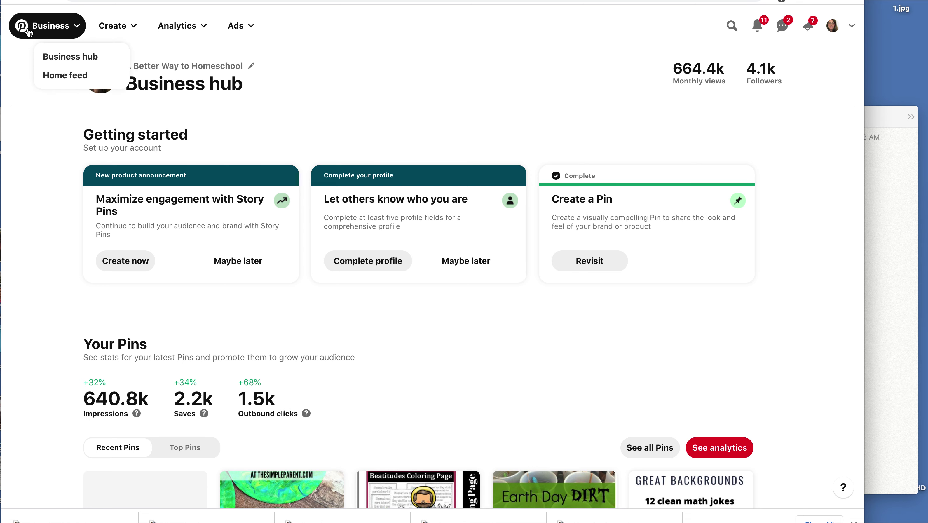
{"action": "left_click", "coordinate": [47, 78]}
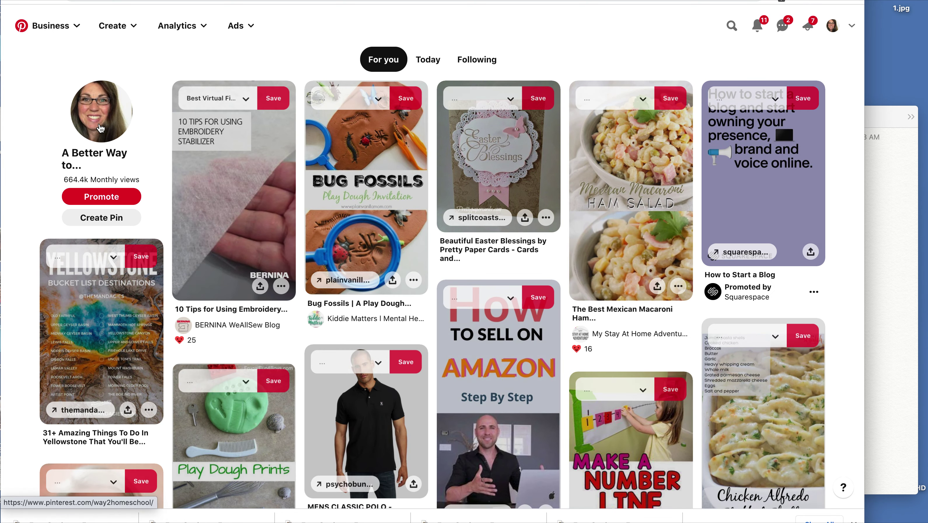
{"action": "left_click", "coordinate": [101, 128]}
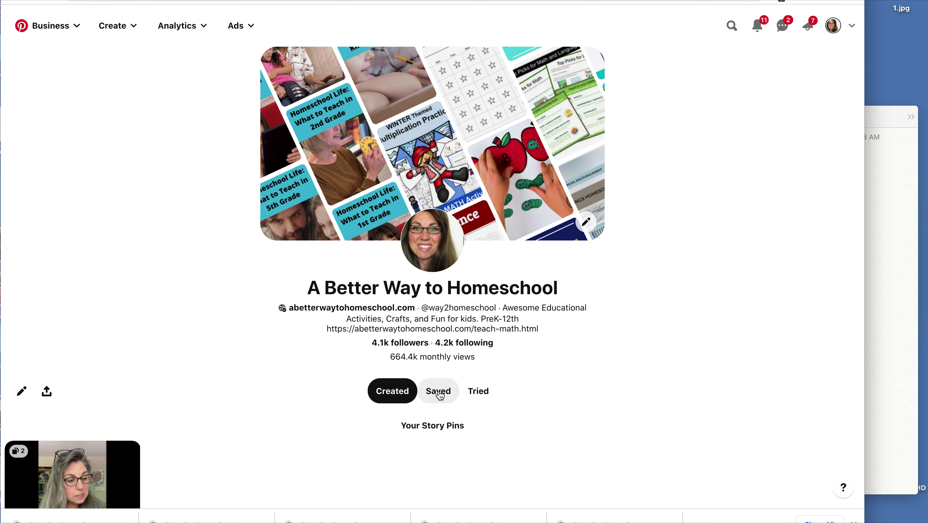
{"action": "left_click", "coordinate": [440, 393]}
- Look through the saved boards on the profile to review their topics and titles
{"action": "scroll", "coordinate": [439, 393], "scroll_direction": "down", "scroll_amount": 5}
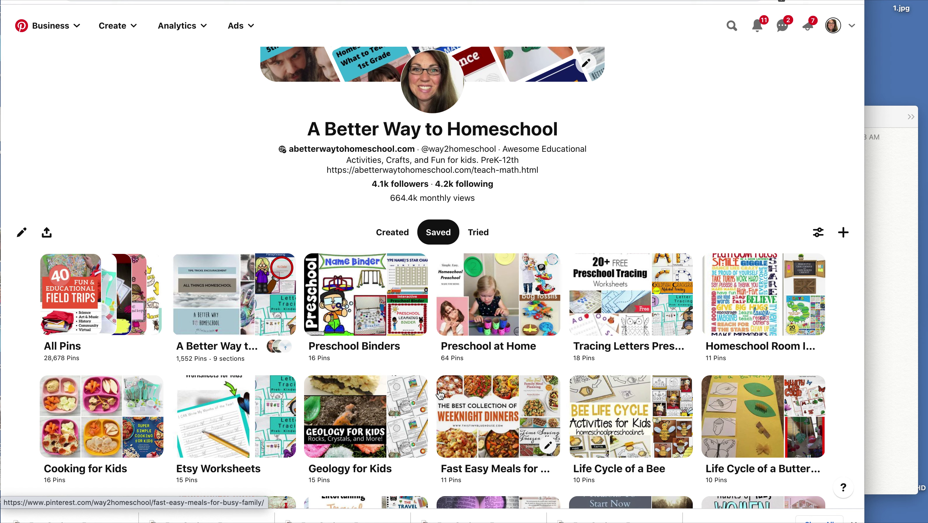
{"action": "scroll", "coordinate": [441, 394], "scroll_direction": "down", "scroll_amount": 4}
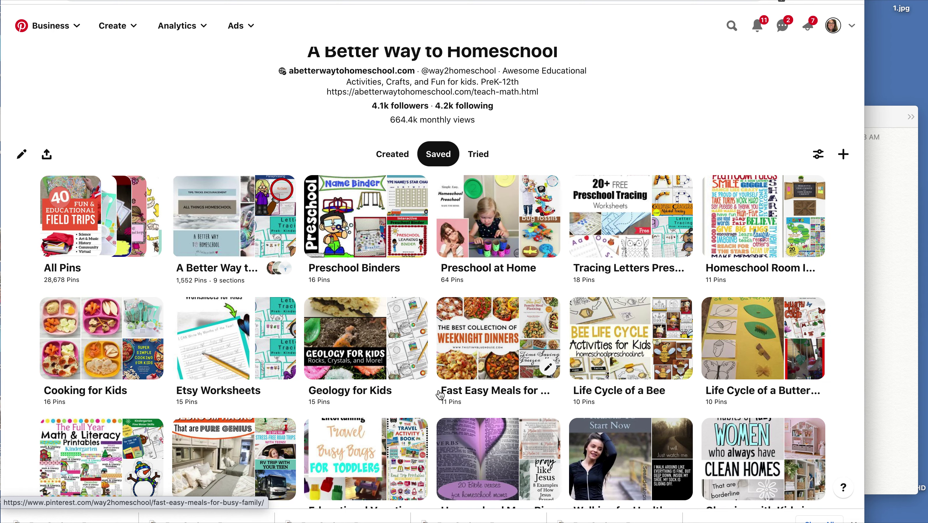
{"action": "scroll", "coordinate": [441, 394], "scroll_direction": "down", "scroll_amount": 2}
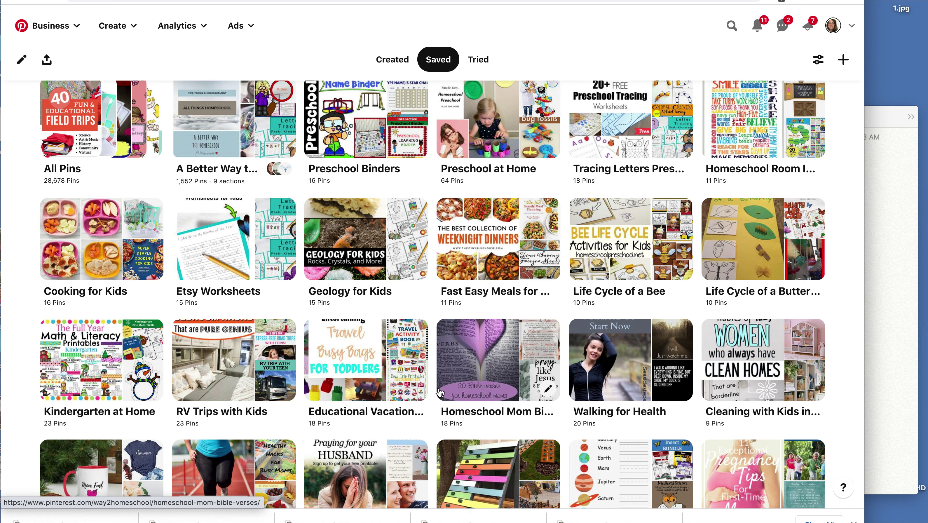
{"action": "scroll", "coordinate": [440, 394], "scroll_direction": "up", "scroll_amount": 4}
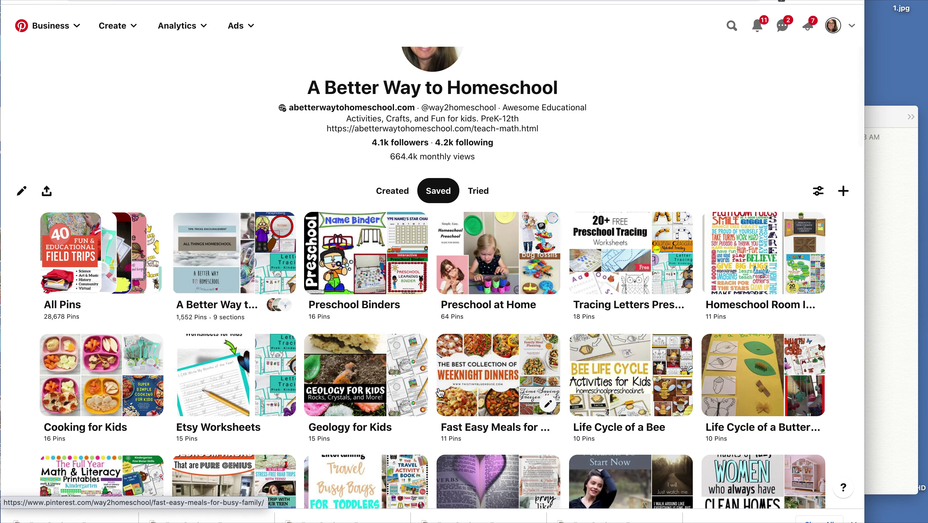
{"action": "scroll", "coordinate": [441, 393], "scroll_direction": "down", "scroll_amount": 3}
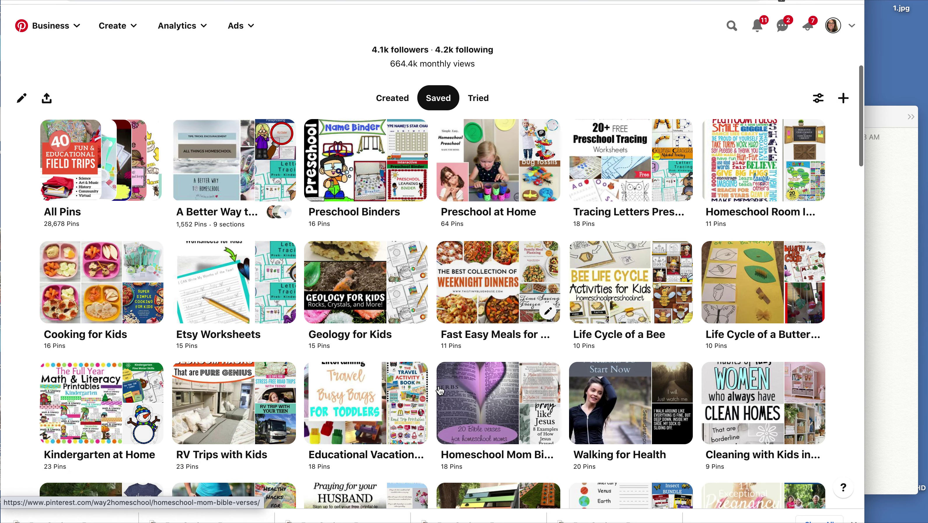
{"action": "scroll", "coordinate": [440, 391], "scroll_direction": "down", "scroll_amount": 2}
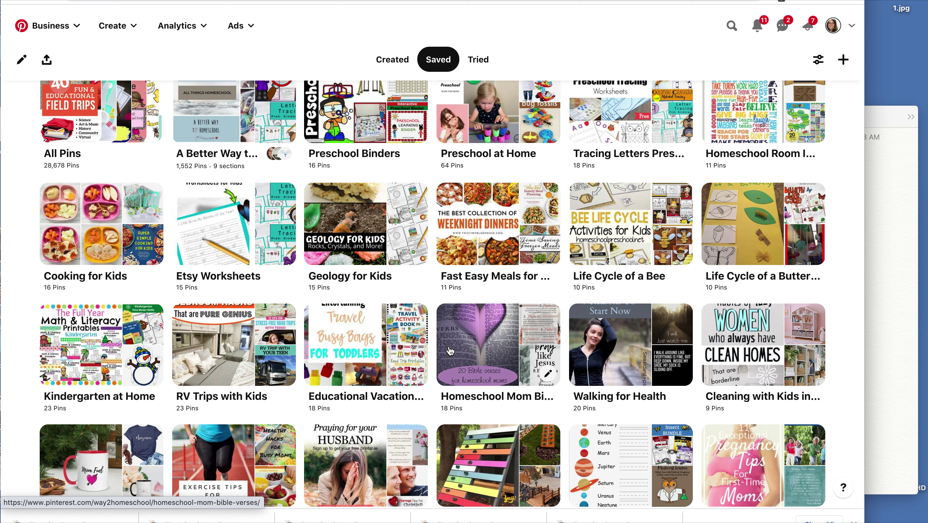
{"action": "scroll", "coordinate": [450, 350], "scroll_direction": "up", "scroll_amount": 3}
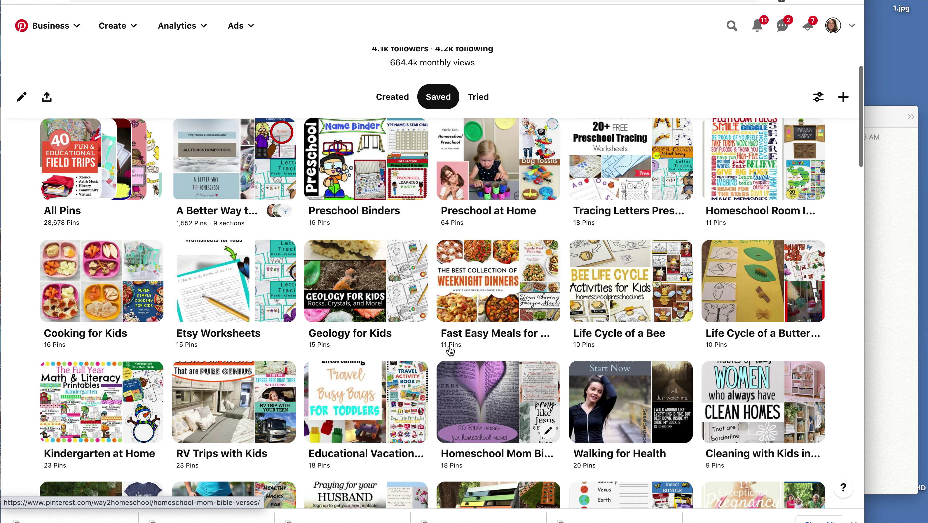
{"action": "scroll", "coordinate": [450, 350], "scroll_direction": "down", "scroll_amount": 1}
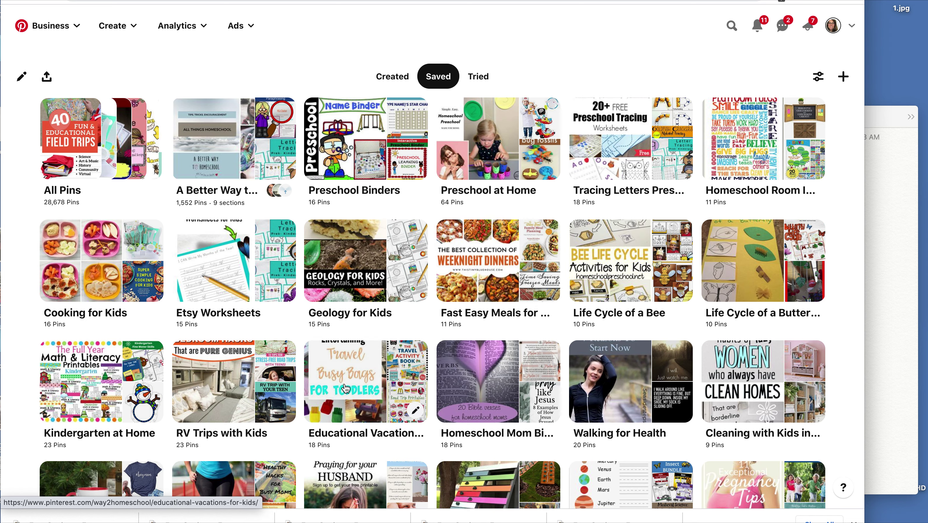
{"action": "scroll", "coordinate": [345, 388], "scroll_direction": "up", "scroll_amount": 9}
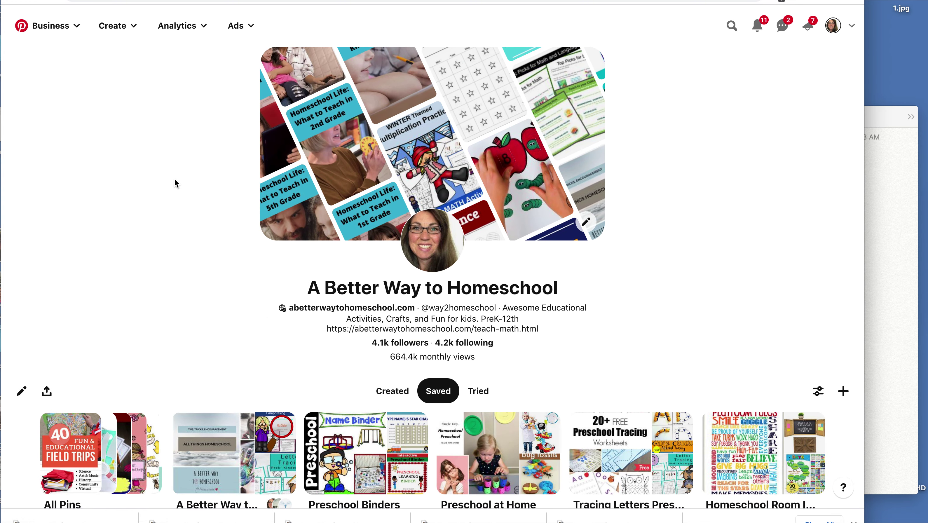
- Switch to the Etsy Geology: Earth Science presentation in Google Slides and download the Mountains slide as a PNG image
{"action": "mouse_move", "coordinate": [104, 3]}
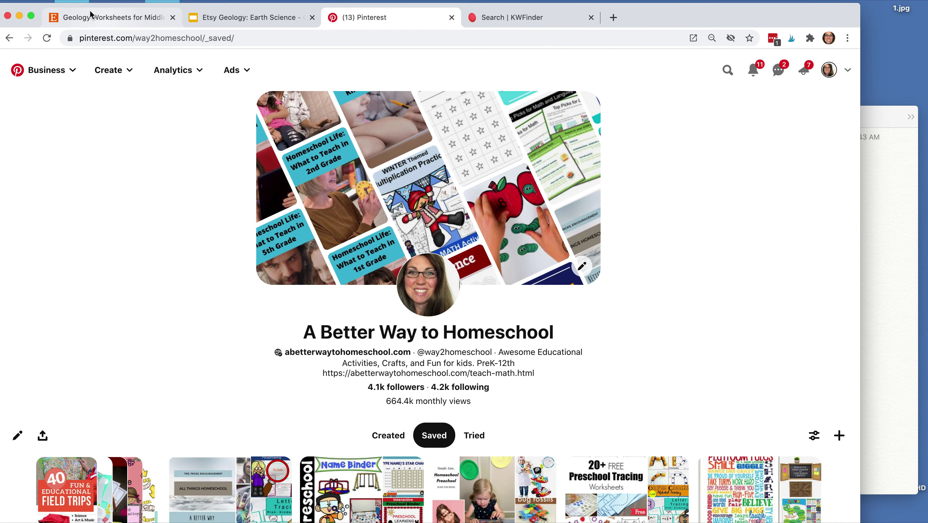
{"action": "left_click", "coordinate": [108, 16]}
{"action": "left_click", "coordinate": [231, 22]}
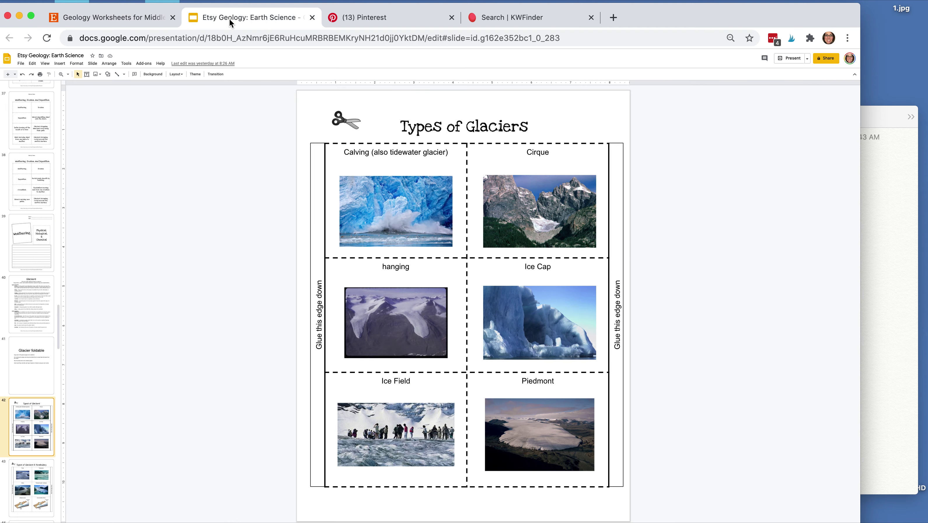
{"action": "scroll", "coordinate": [38, 208], "scroll_direction": "down", "scroll_amount": 1}
{"action": "scroll", "coordinate": [37, 208], "scroll_direction": "down", "scroll_amount": 15}
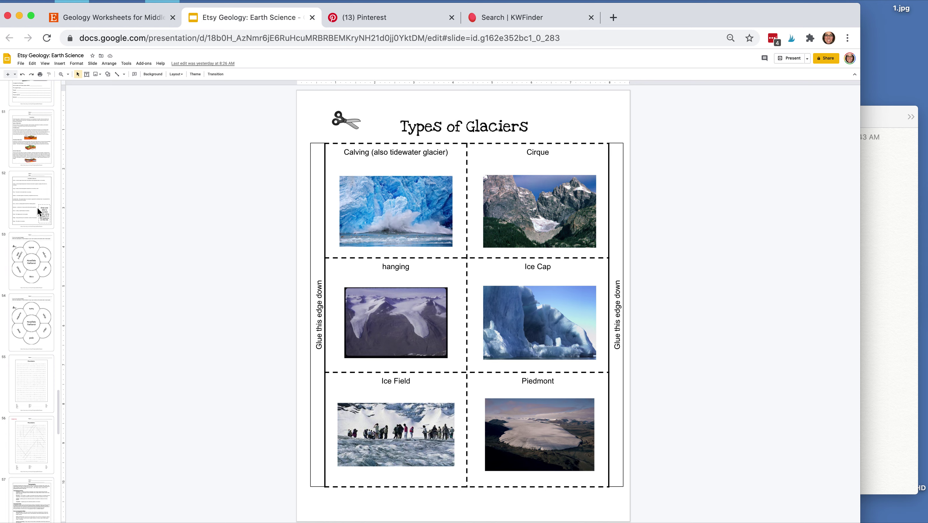
{"action": "scroll", "coordinate": [38, 208], "scroll_direction": "up", "scroll_amount": 3}
{"action": "left_click", "coordinate": [27, 270]}
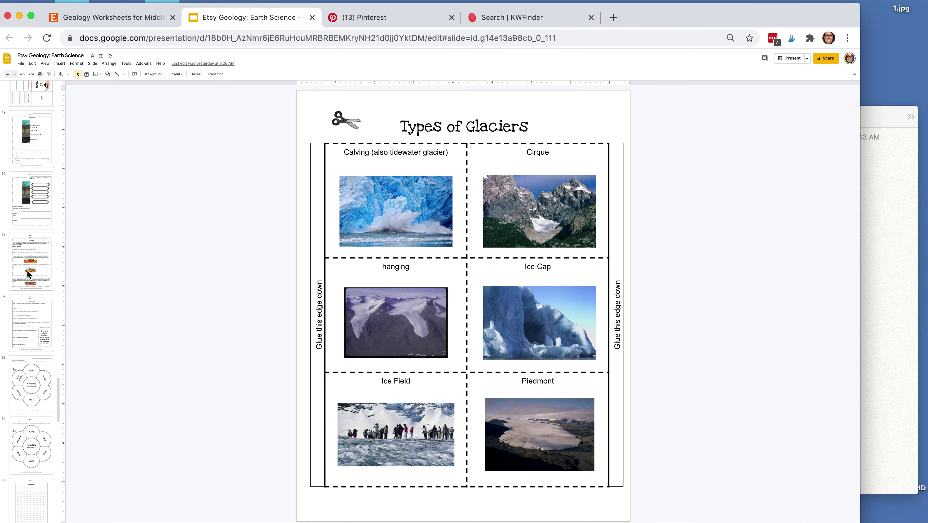
{"action": "left_click", "coordinate": [20, 63]}
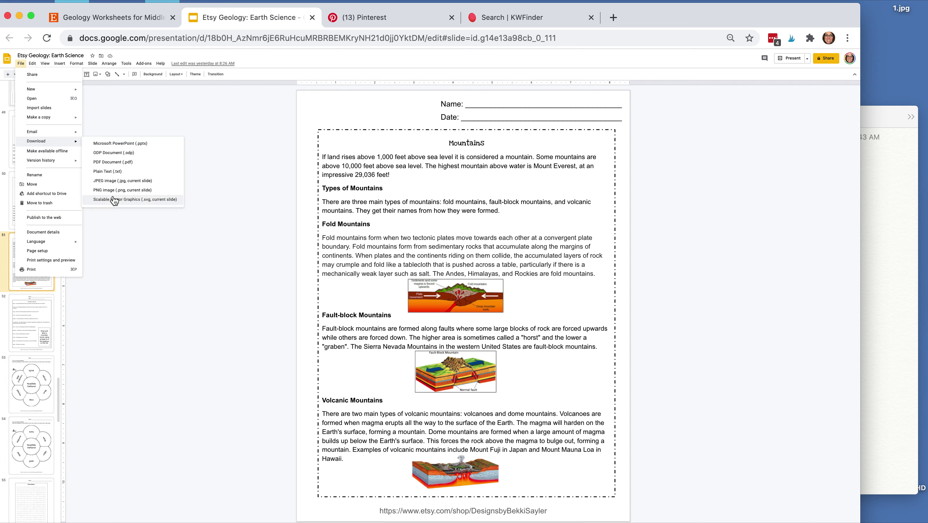
{"action": "left_click", "coordinate": [114, 189]}
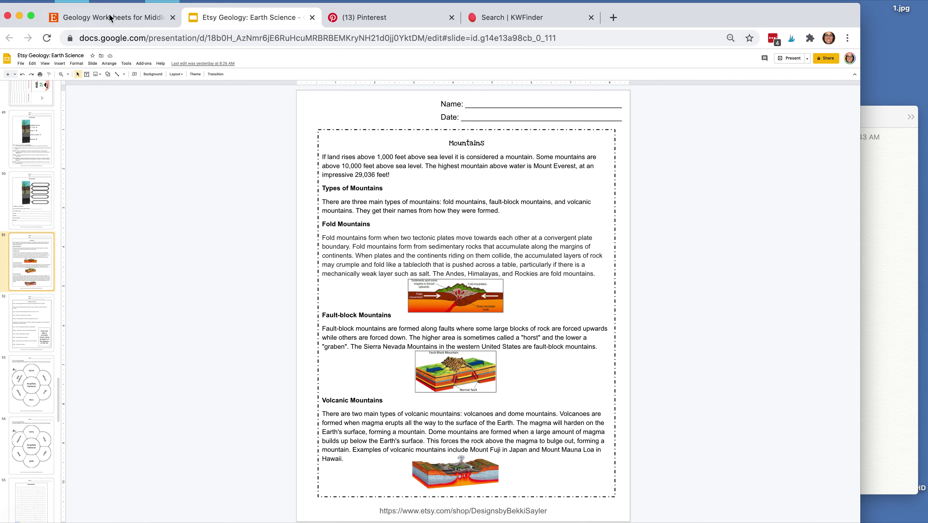
- Check the saved Pinterest boards, switch to the KWFinder keyword search page and reposition the browser window
{"action": "left_click", "coordinate": [355, 20]}
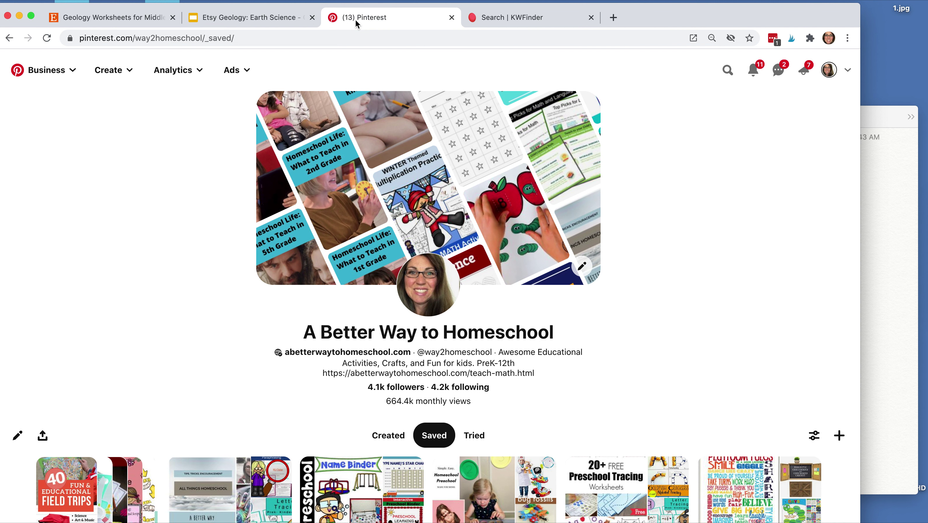
{"action": "scroll", "coordinate": [374, 214], "scroll_direction": "down", "scroll_amount": 3}
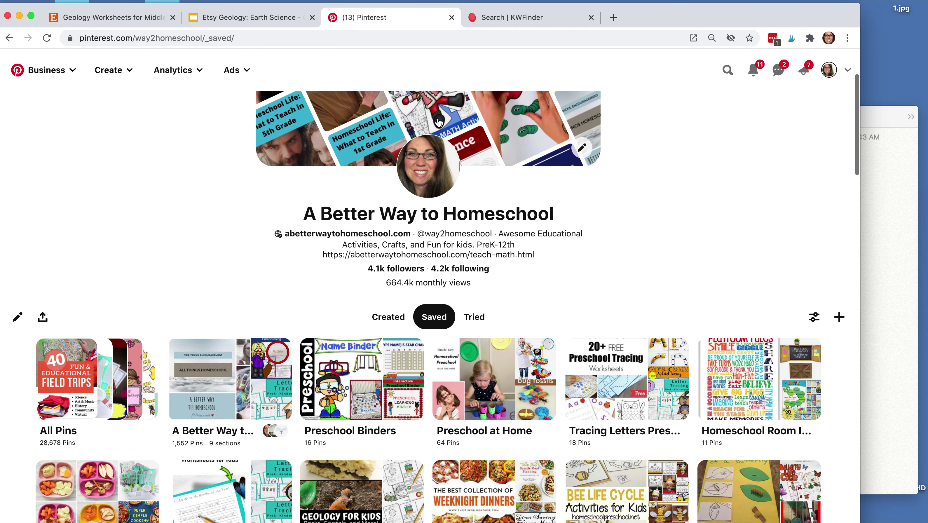
{"action": "left_click", "coordinate": [522, 26]}
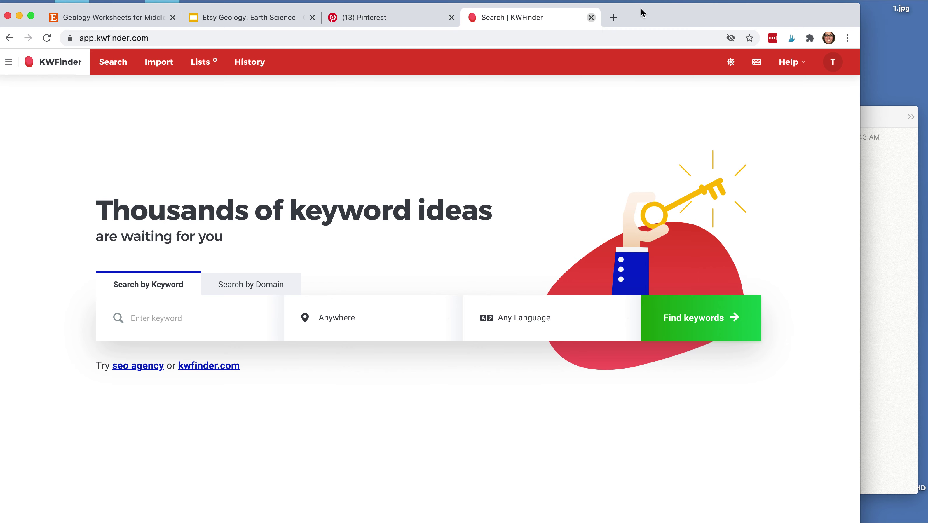
{"action": "left_click_drag", "start_coordinate": [644, 11], "coordinate": [669, 0]}
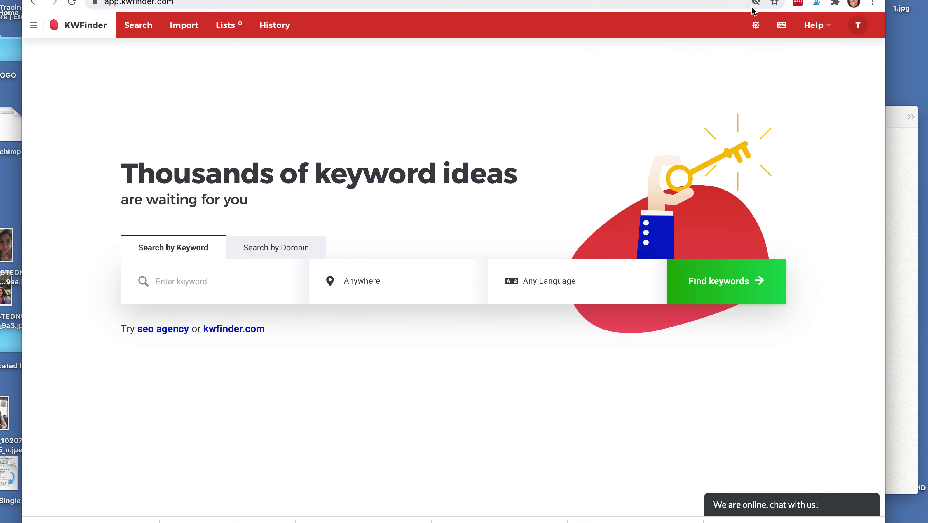
- Log out of the KWFinder account, sign in again and reopen the keyword search from the Mangools dashboard
{"action": "left_click", "coordinate": [857, 26]}
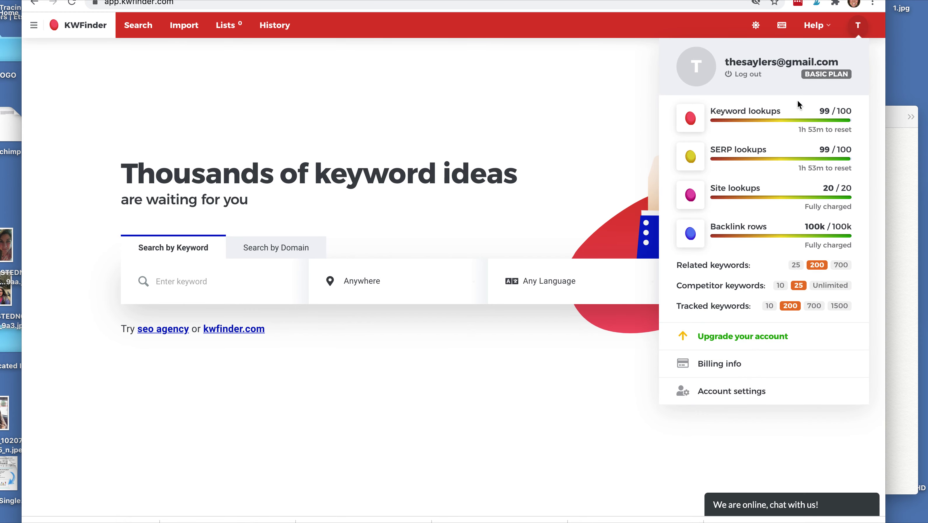
{"action": "left_click", "coordinate": [744, 74]}
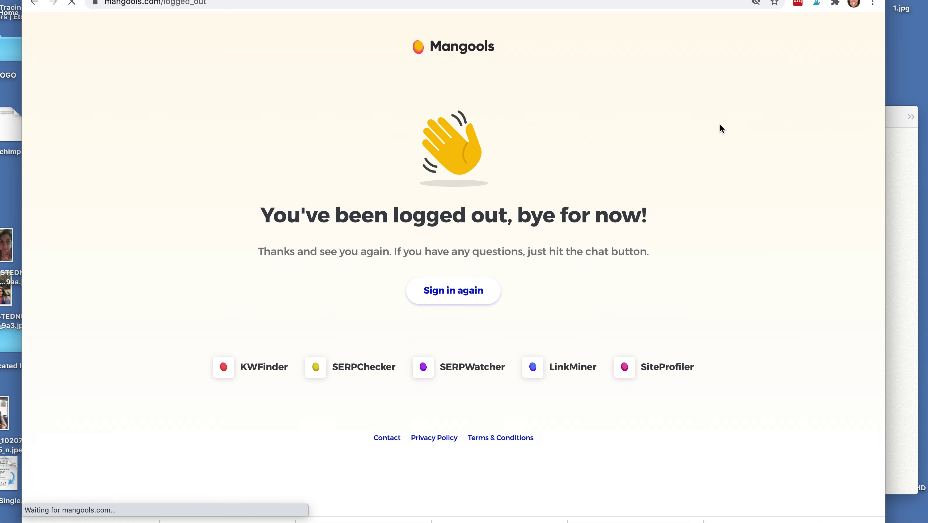
{"action": "left_click", "coordinate": [453, 293]}
{"action": "left_click", "coordinate": [443, 293]}
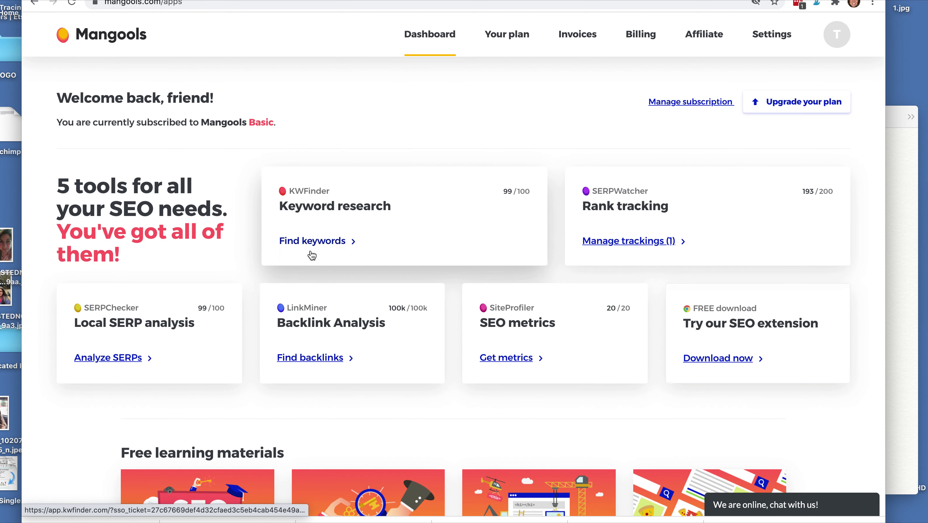
{"action": "left_click", "coordinate": [313, 241]}
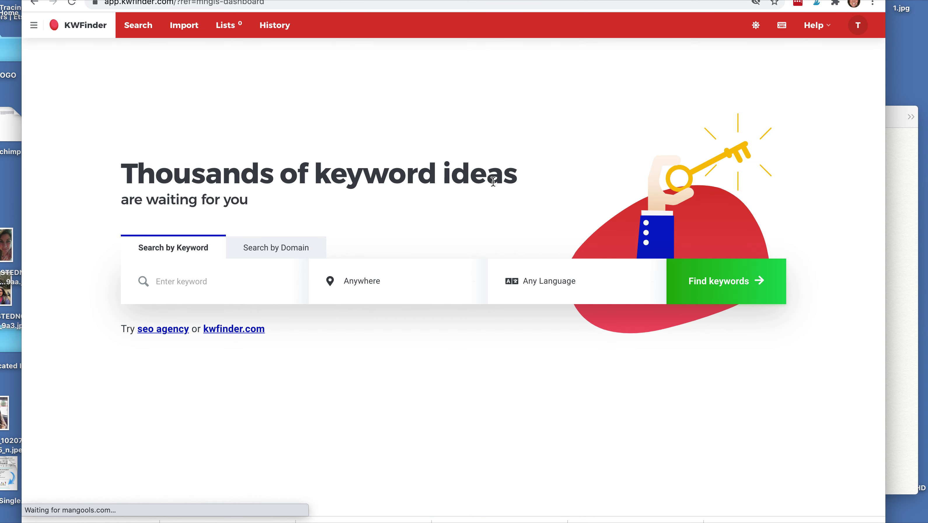
- Switch back to Pinterest and enter "geology" in the site search to view the suggested keywords
{"action": "left_click", "coordinate": [908, 211]}
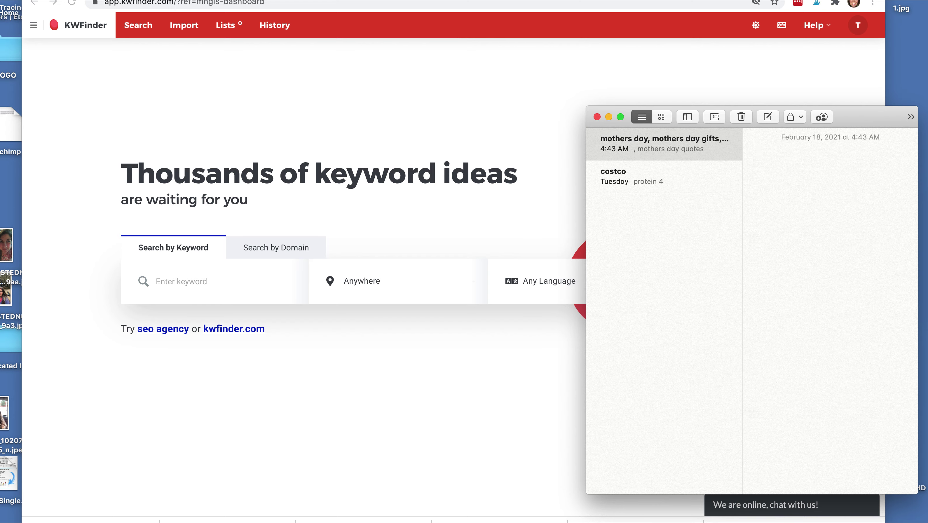
{"action": "left_click", "coordinate": [256, 1]}
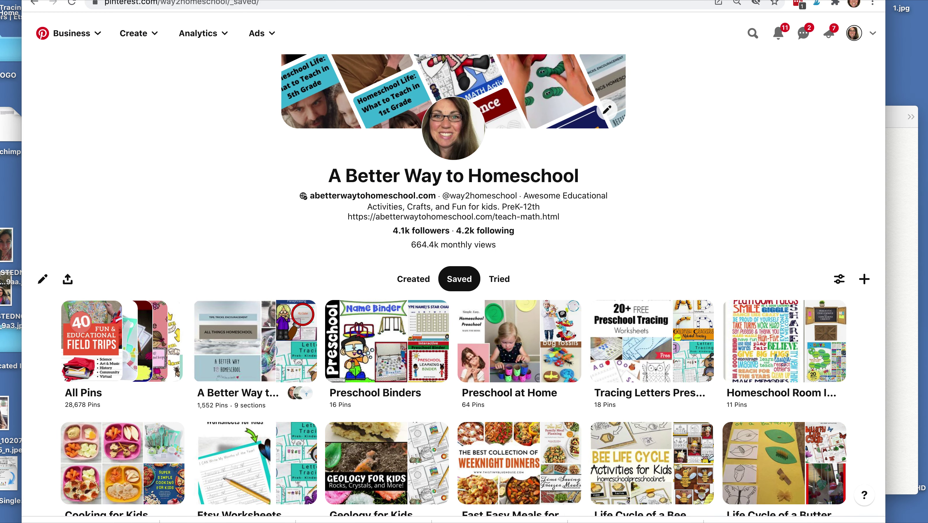
{"action": "left_click_drag", "start_coordinate": [343, 0], "coordinate": [344, 8]}
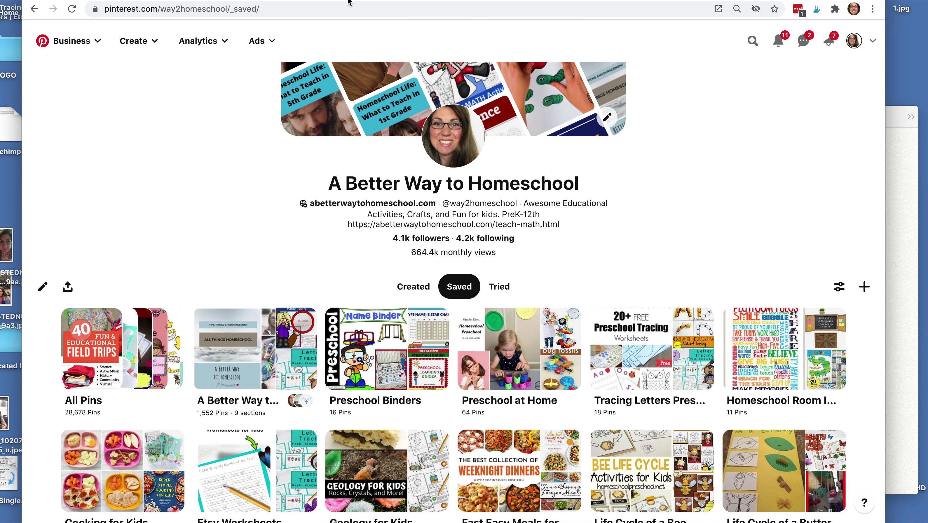
{"action": "left_click", "coordinate": [751, 40]}
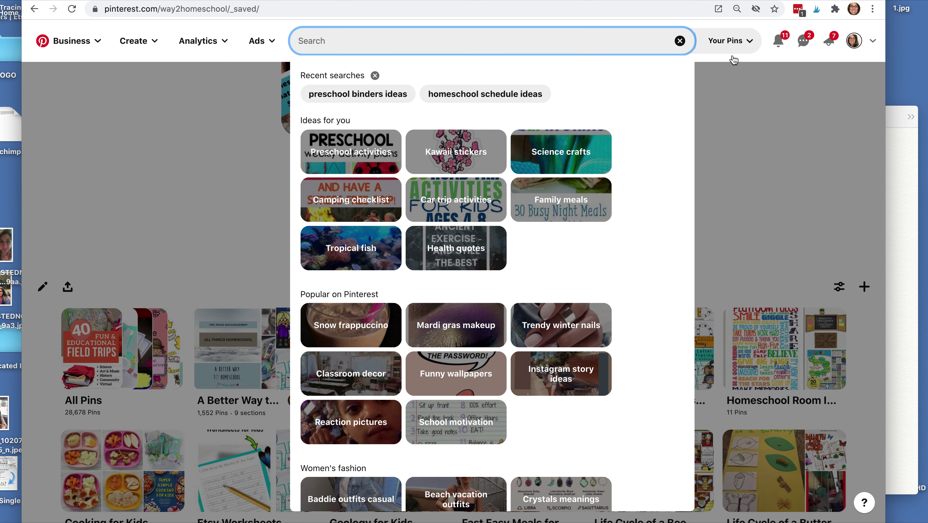
{"action": "type", "text": "geology"}
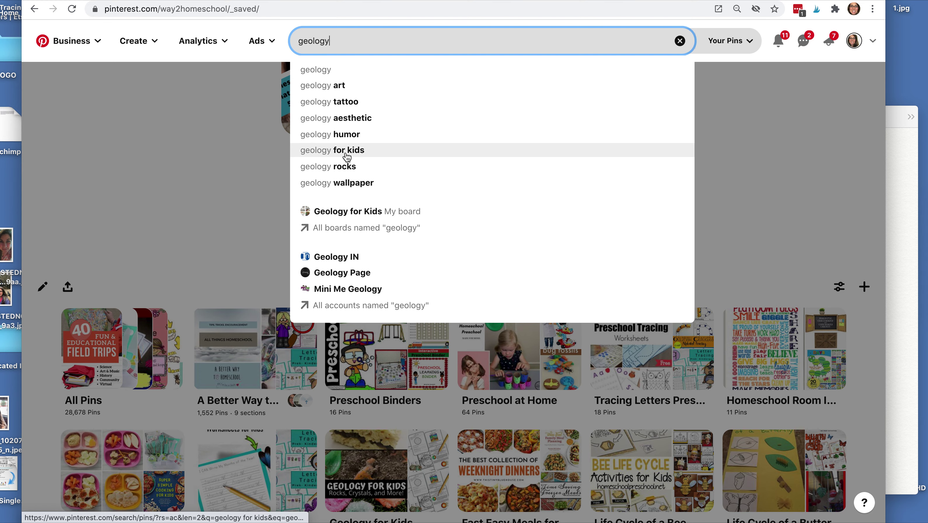
- Record the keyword "geology for kids," in the open note in Notes and return to the Pinterest page
{"action": "left_click", "coordinate": [901, 227]}
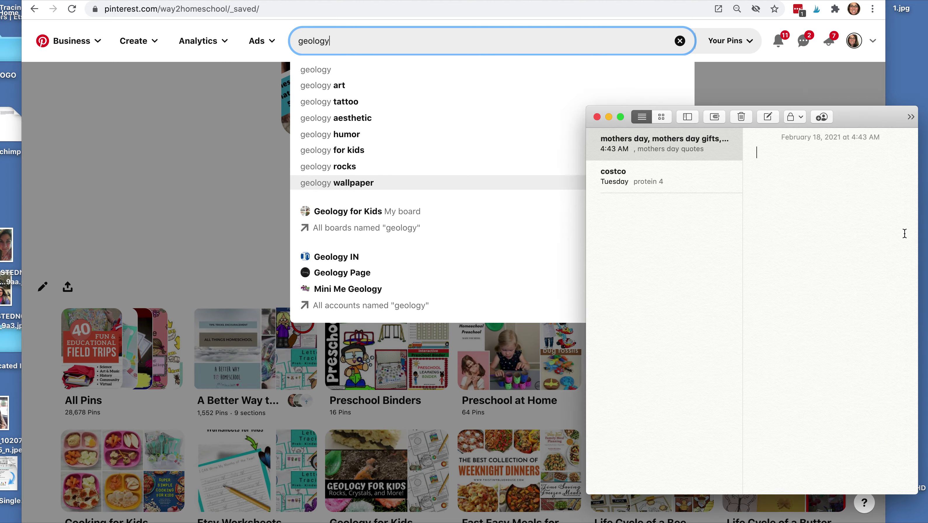
{"action": "type", "text": "geol"}
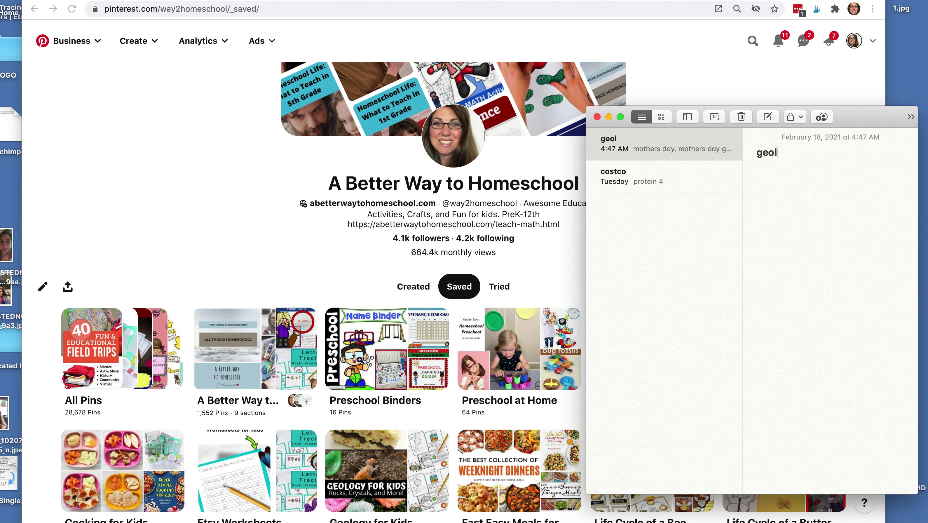
{"action": "type", "text": "ogy for kids,"}
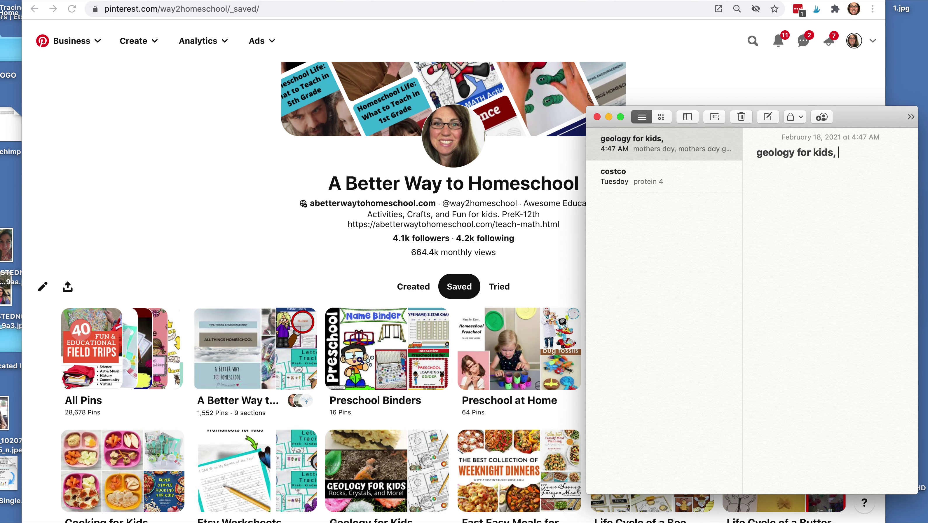
{"action": "left_click", "coordinate": [437, 38]}
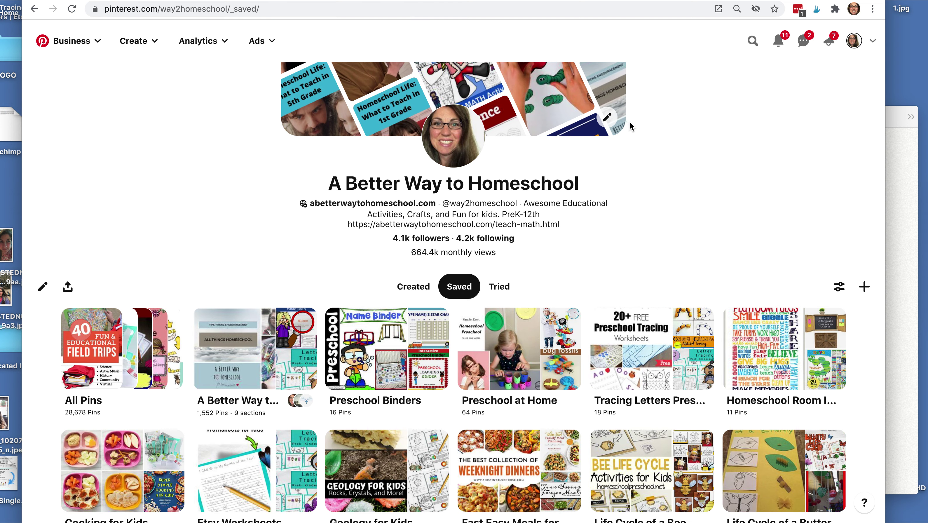
- Search Pinterest for the suggested term "geology rocks" and view the keyword suggestions for it
{"action": "left_click", "coordinate": [137, 131]}
{"action": "left_click", "coordinate": [752, 41]}
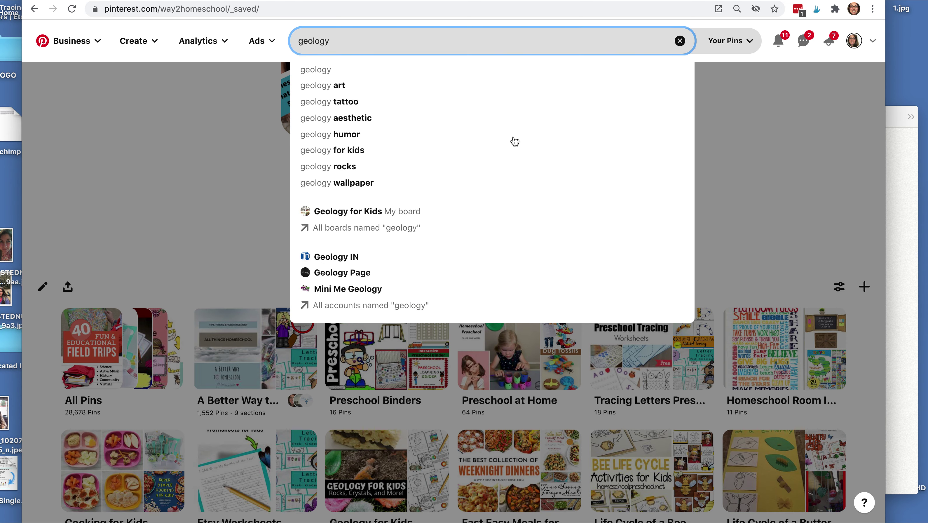
{"action": "left_click", "coordinate": [498, 166]}
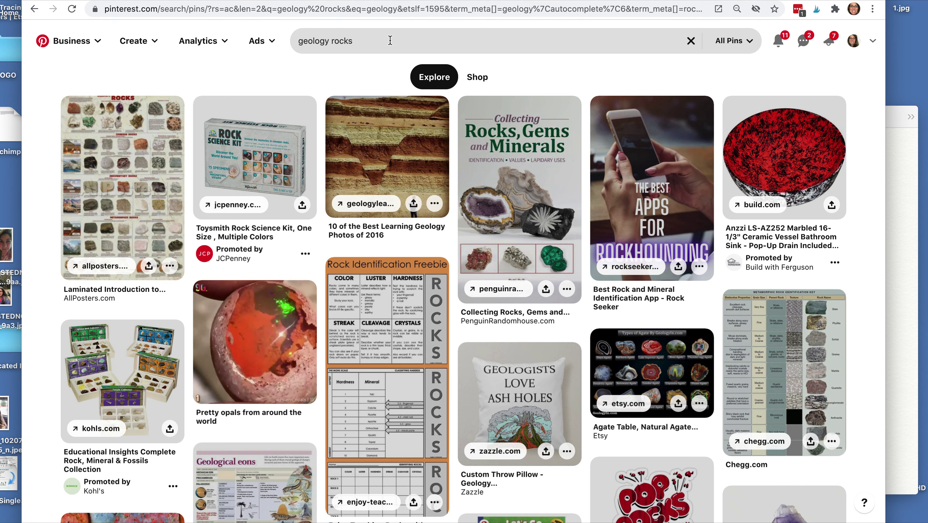
{"action": "left_click", "coordinate": [390, 40]}
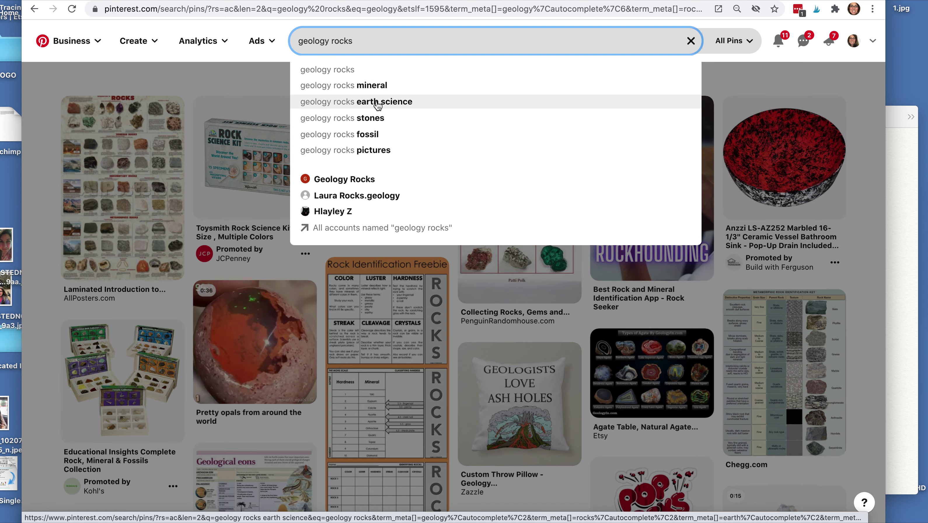
- Switch to Notes and add the keywords "geology rock, geology earth science," after "geology for kids,"
{"action": "left_click", "coordinate": [901, 245]}
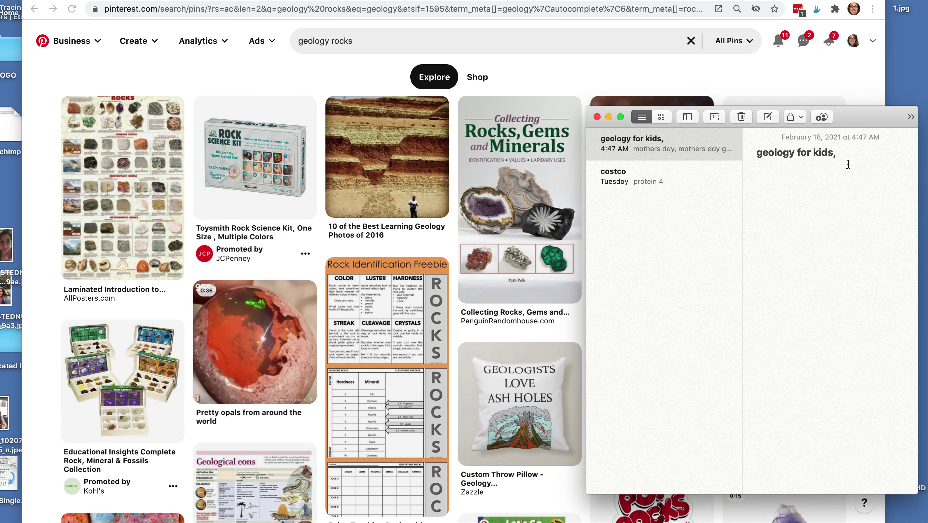
{"action": "type", "text": "geolo"}
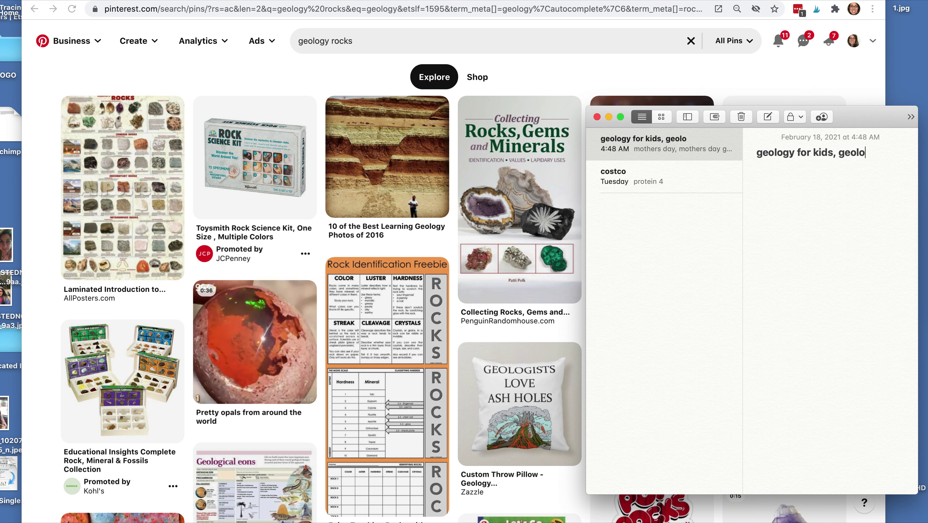
{"action": "type", "text": "dy"}
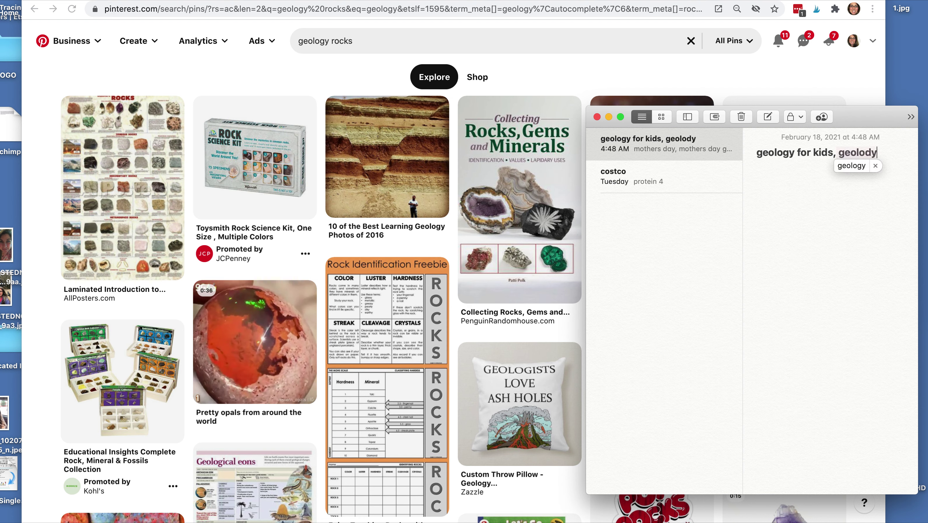
{"action": "key", "text": "BackSpace"}
{"action": "key", "text": "BackSpace"}
{"action": "type", "text": "gy"}
{"action": "type", "text": " rock"}
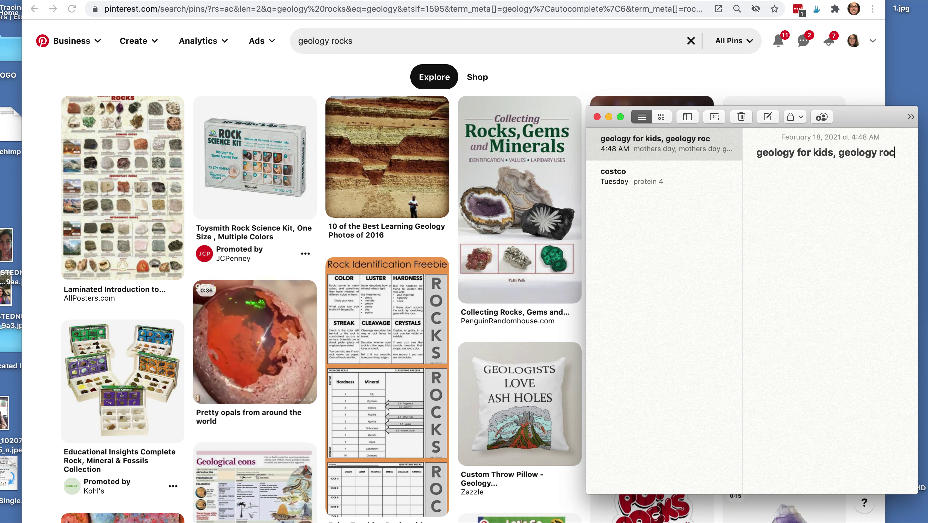
{"action": "type", "text": "ology earth"}
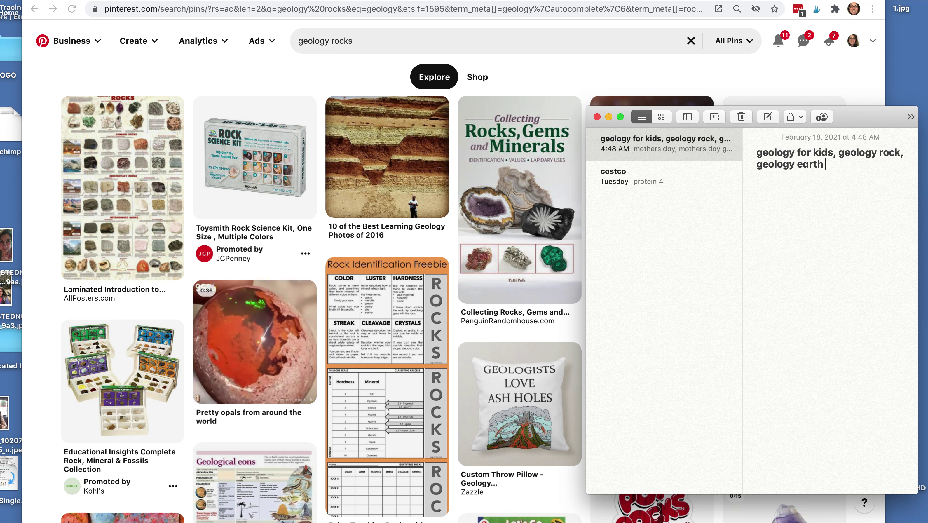
{"action": "type", "text": " science,"}
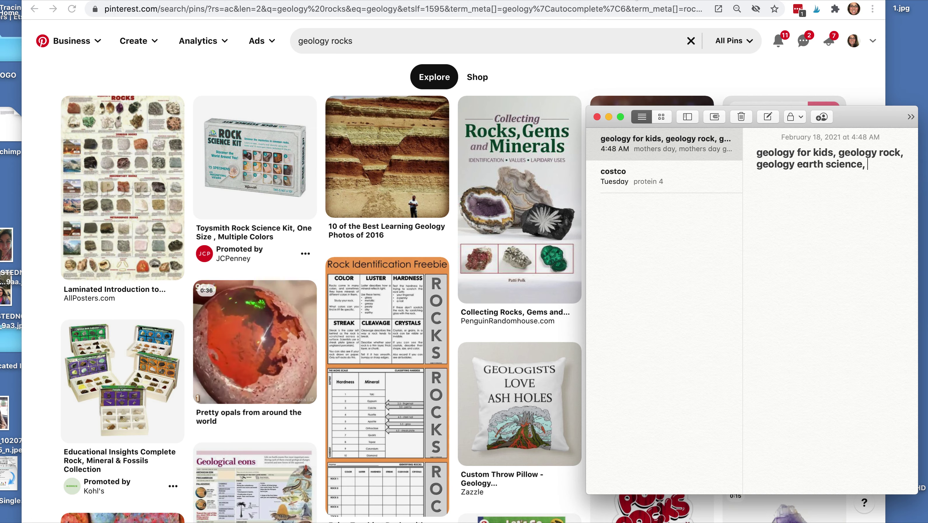
- Return to Pinterest and change the search text to "geology for kids" to view its keyword suggestions
{"action": "left_click", "coordinate": [523, 47]}
{"action": "double_click", "coordinate": [522, 46]}
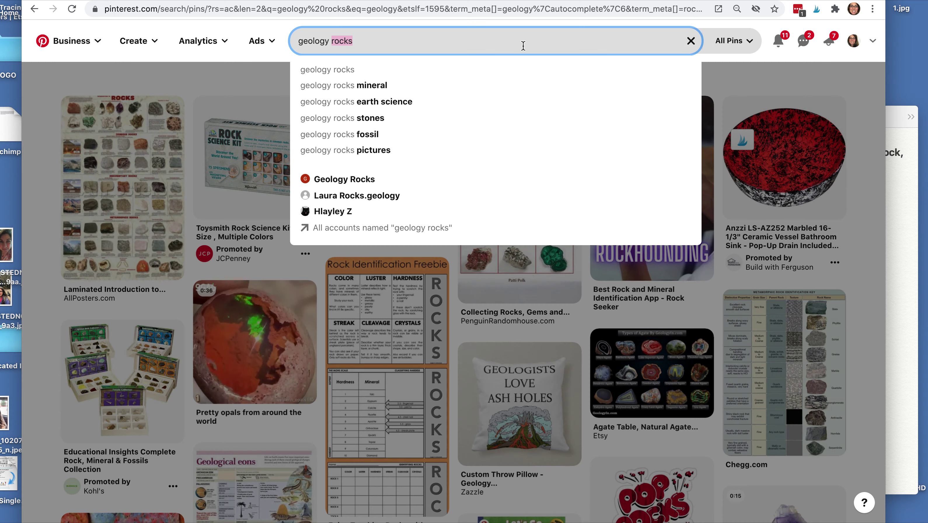
{"action": "key", "text": "BackSpace"}
{"action": "key", "text": "BackSpace"}
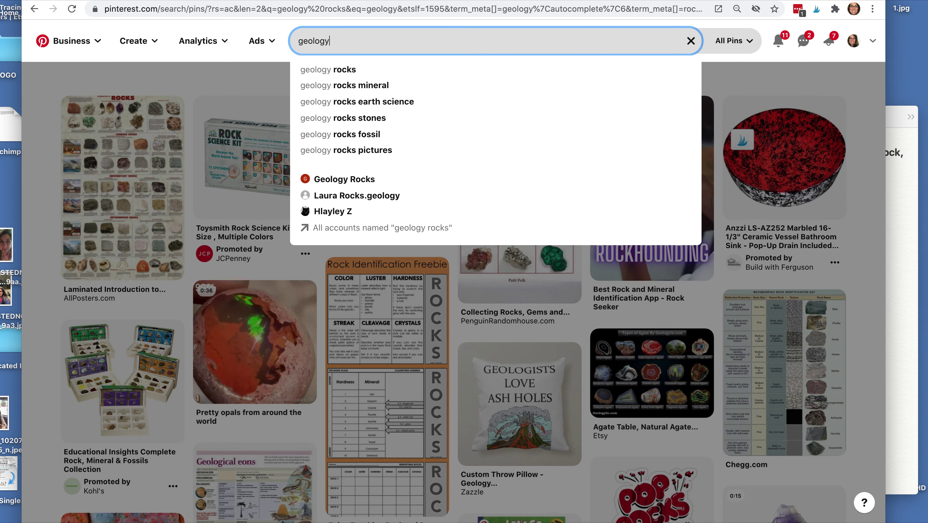
{"action": "type", "text": "for kids"}
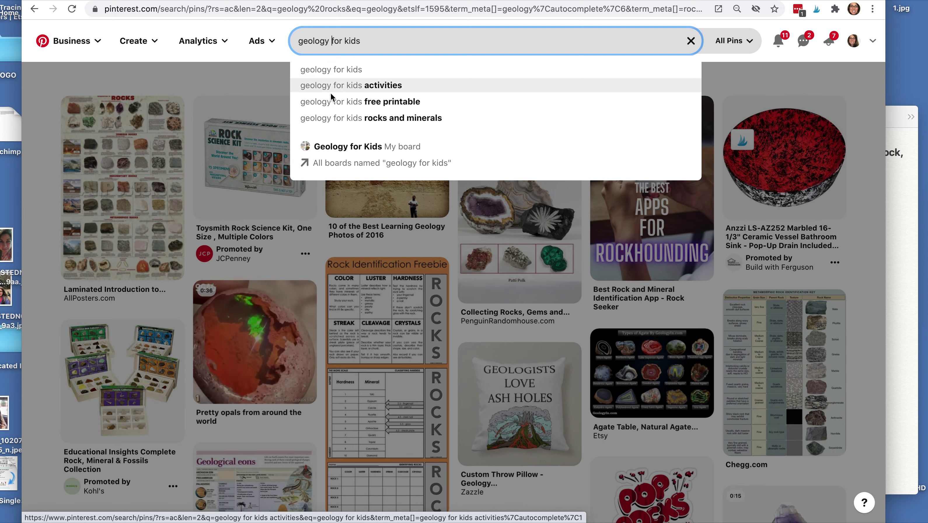
- In Notes, copy "geology for kids" from the keyword list and use it to add "geology for kids activities," on a new line
{"action": "left_click", "coordinate": [902, 275]}
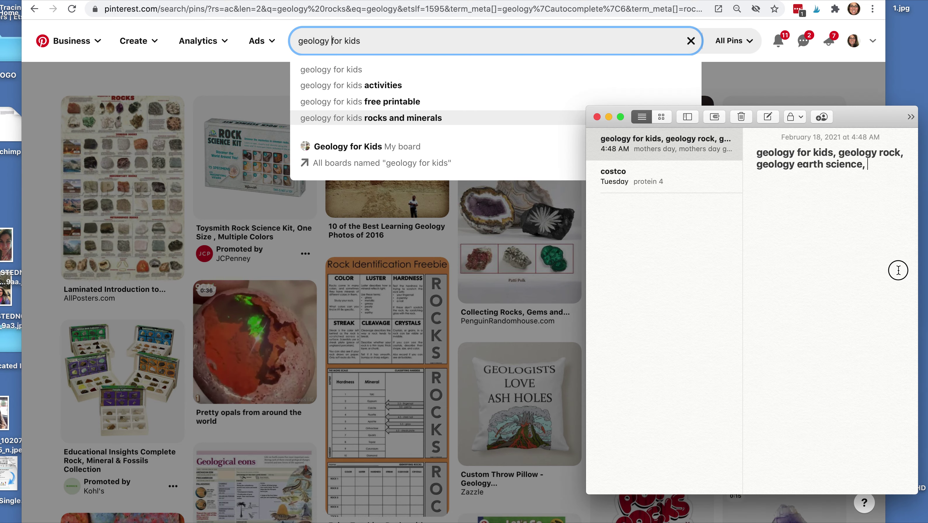
{"action": "left_click_drag", "start_coordinate": [835, 152], "coordinate": [749, 154]}
{"action": "key", "text": "cmd+c"}
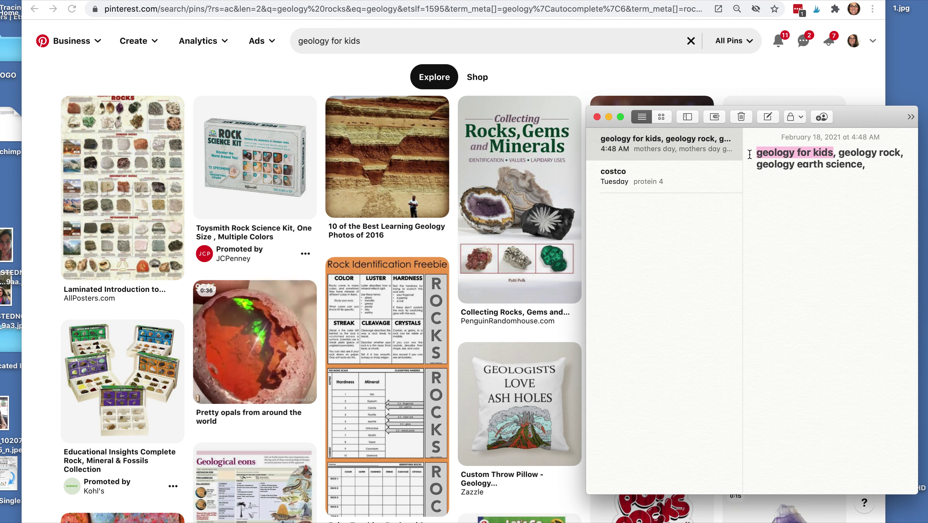
{"action": "left_click", "coordinate": [886, 170]}
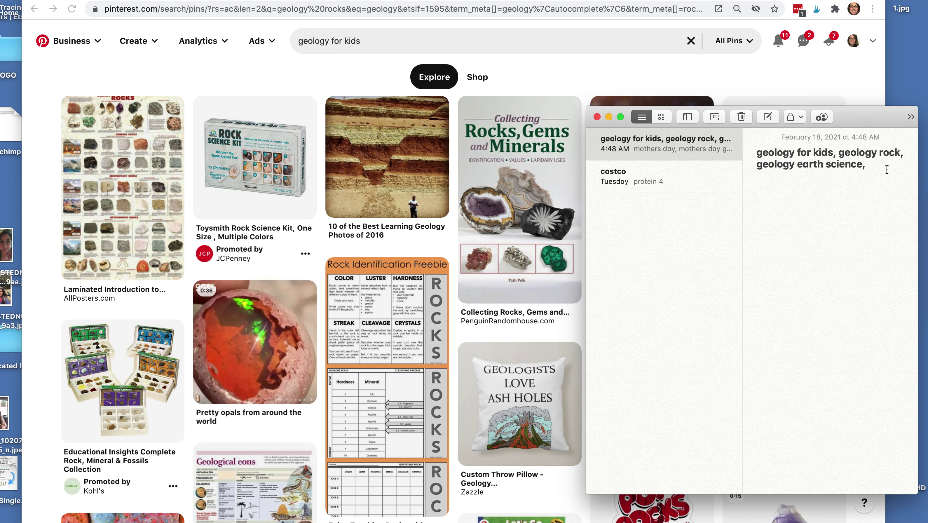
{"action": "key", "text": "Return"}
{"action": "key", "text": "cmd+v"}
{"action": "type", "text": "activit"}
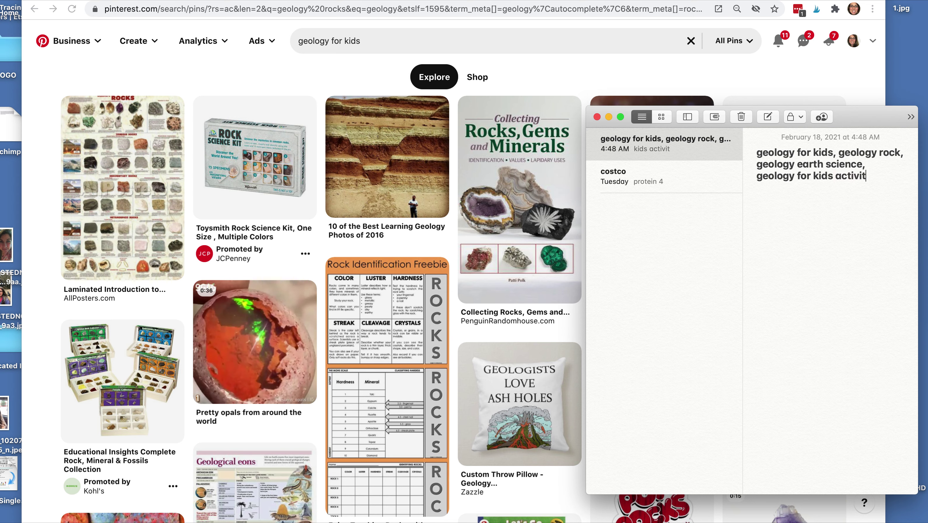
- Recheck the Pinterest suggestions for "geology for kids" and add "geology for kids rocks and minerals," to the note in Notes
{"action": "left_click", "coordinate": [500, 41]}
{"action": "left_click", "coordinate": [499, 40]}
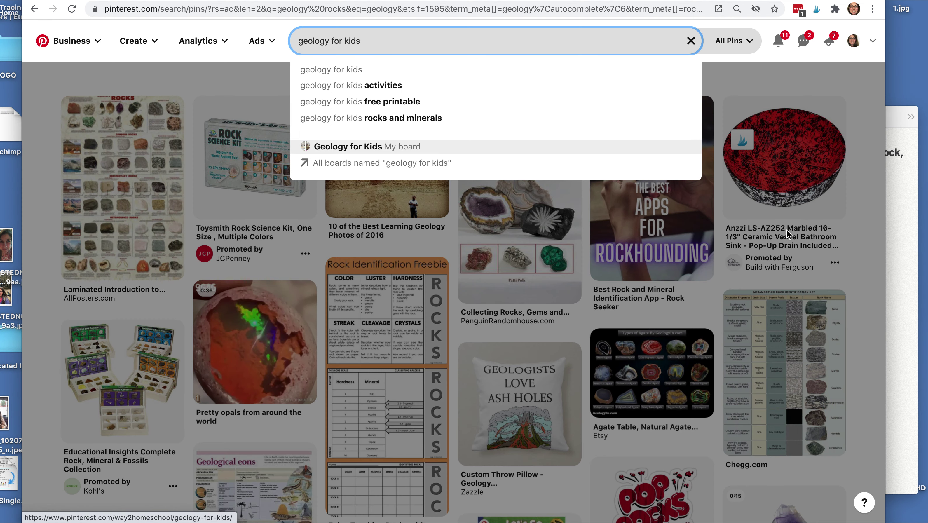
{"action": "left_click", "coordinate": [901, 263]}
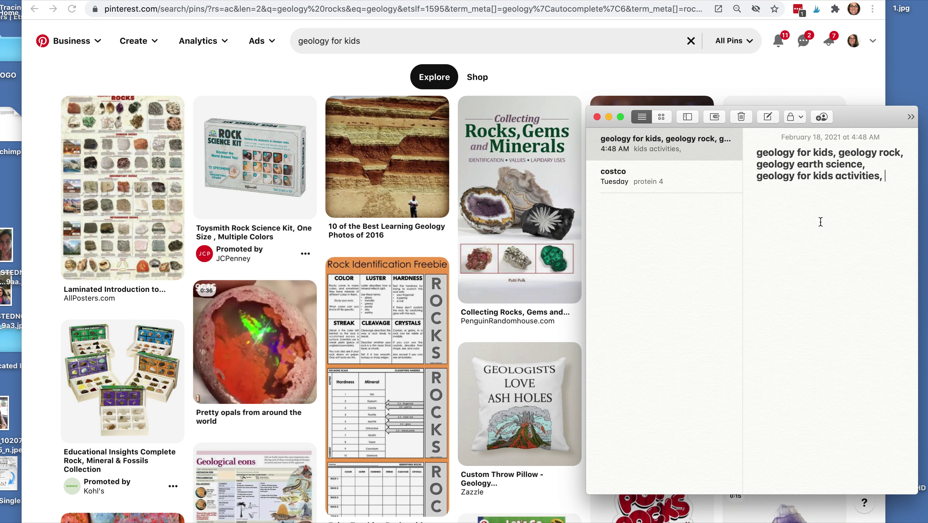
{"action": "key", "text": "super+v"}
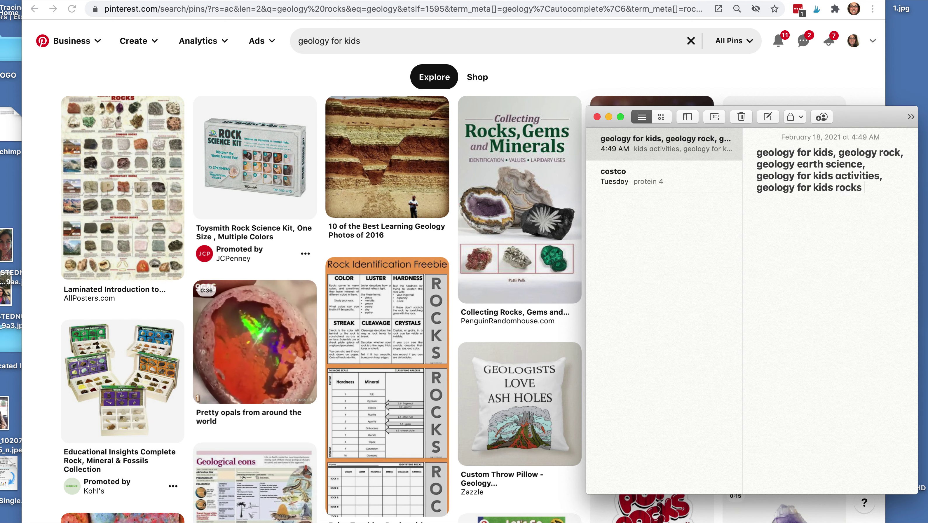
{"action": "type", "text": "rocks and minerals,"}
- Back on Pinterest, extend the search to "geology for kids work" and open the suggestion "geology worksheets for kids"
{"action": "left_click", "coordinate": [485, 31]}
{"action": "left_click", "coordinate": [484, 41]}
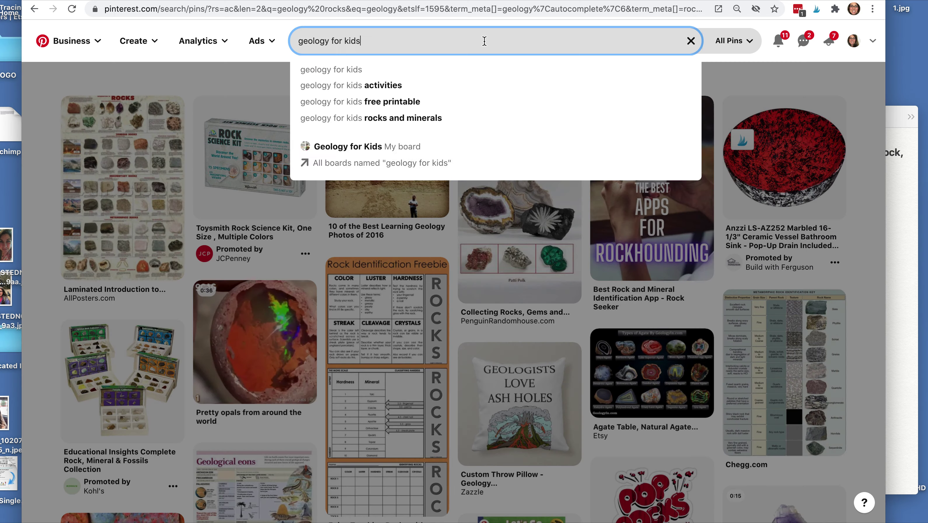
{"action": "type", "text": "wo"}
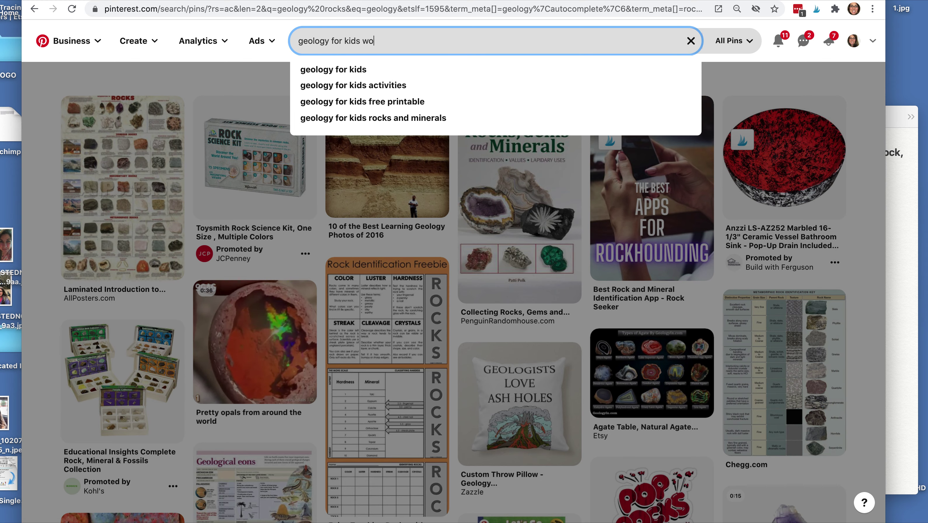
{"action": "type", "text": "rk"}
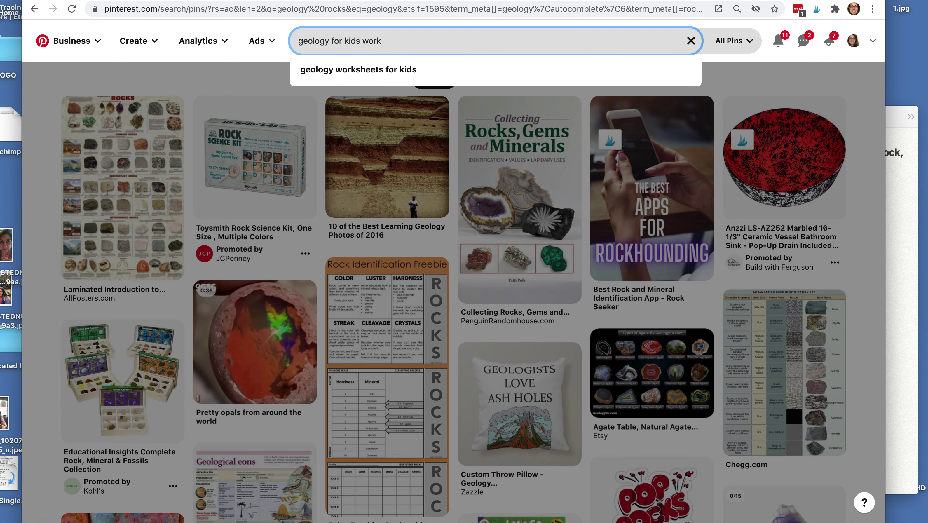
{"action": "left_click", "coordinate": [466, 76]}
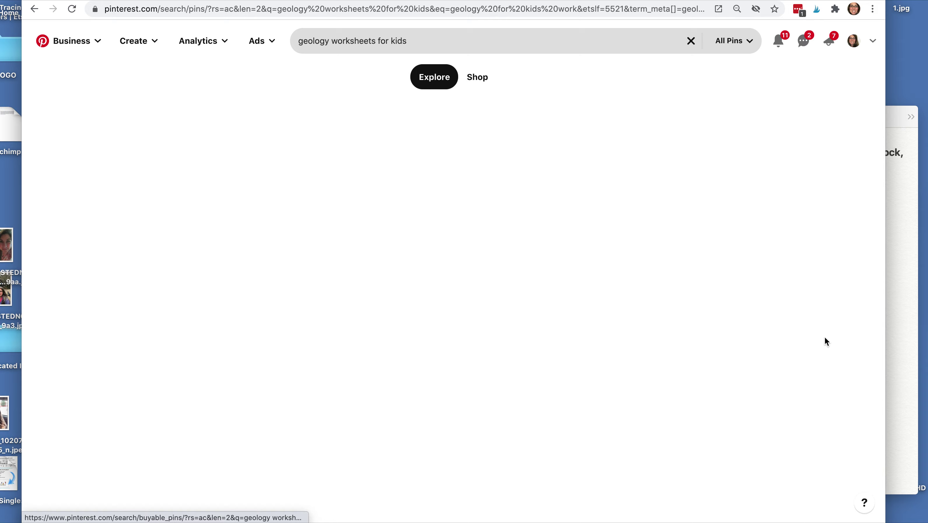
- In Notes, paste "geology for kids" at the end of the keywords and turn it into "geology worksheets for kids"
{"action": "left_click", "coordinate": [892, 338]}
{"action": "key", "text": "super+v"}
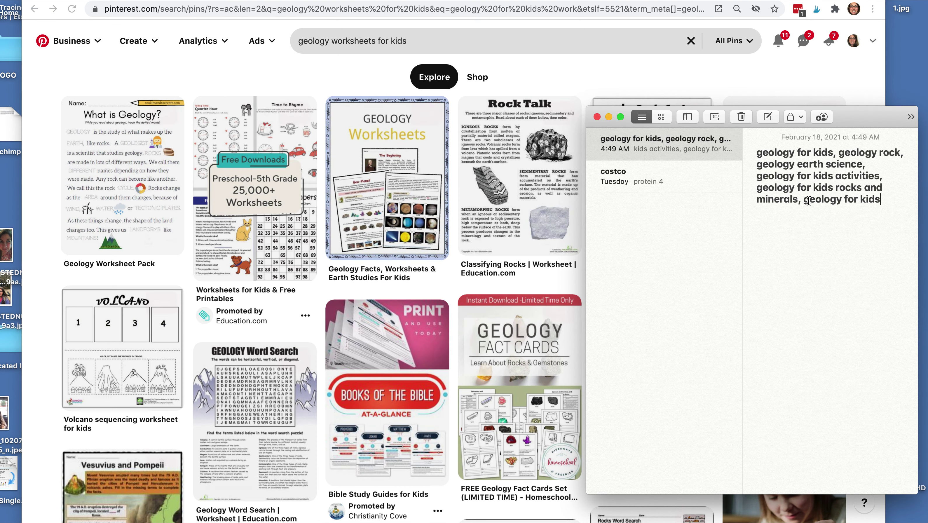
{"action": "left_click", "coordinate": [846, 198]}
{"action": "type", "text": "wor"}
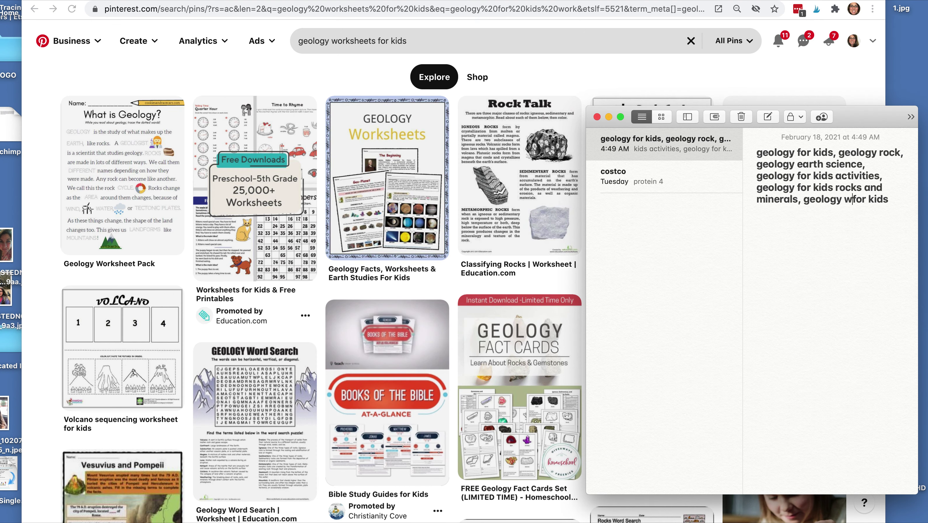
{"action": "type", "text": "ksheet"}
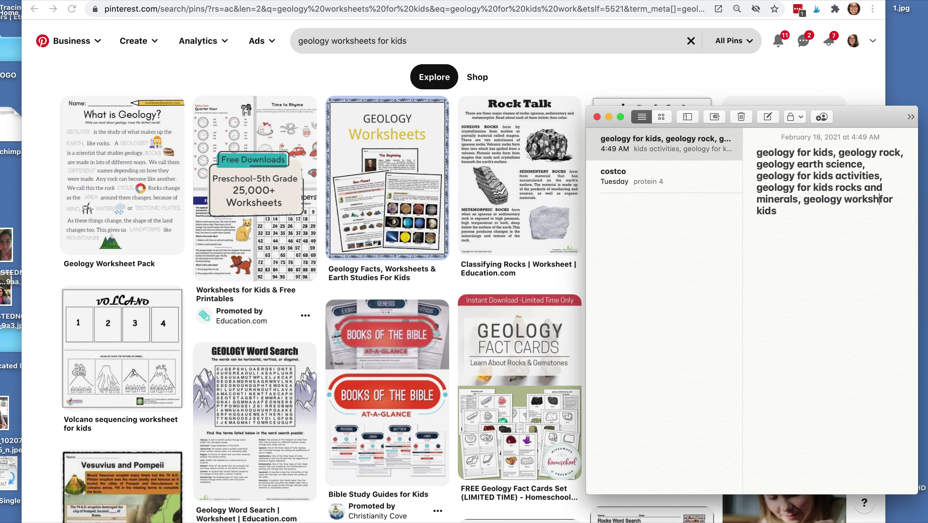
{"action": "type", "text": "s"}
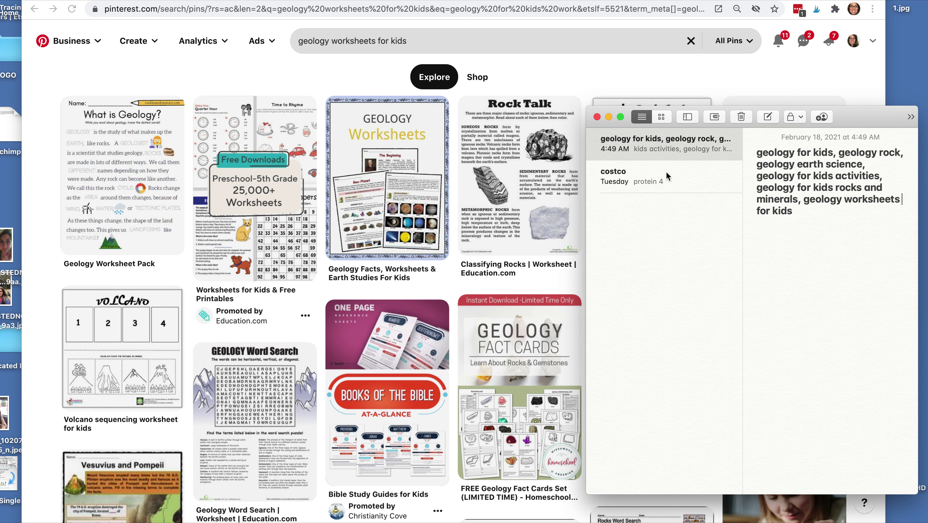
- Return to Pinterest and replace "geology" with "topography" in the search text to check suggestions for "topography worksheets for kids"
{"action": "left_click", "coordinate": [484, 46]}
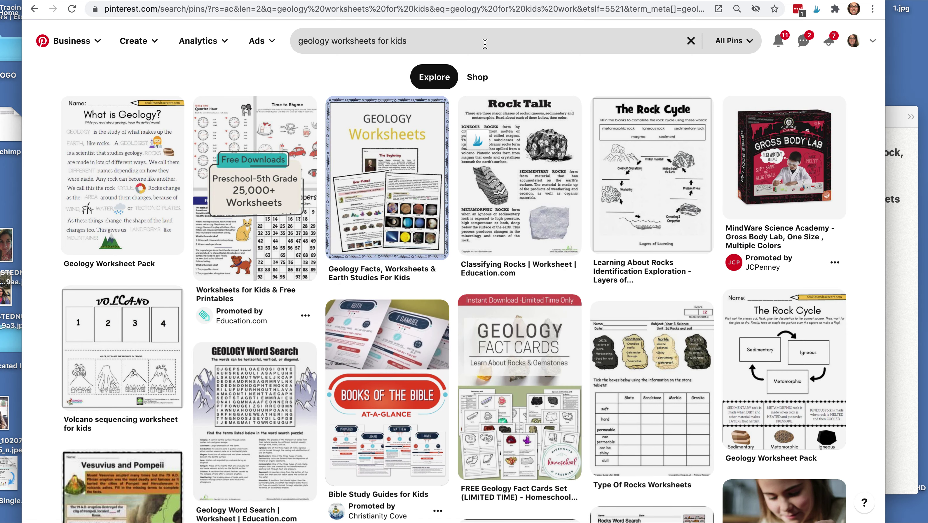
{"action": "left_click", "coordinate": [485, 44]}
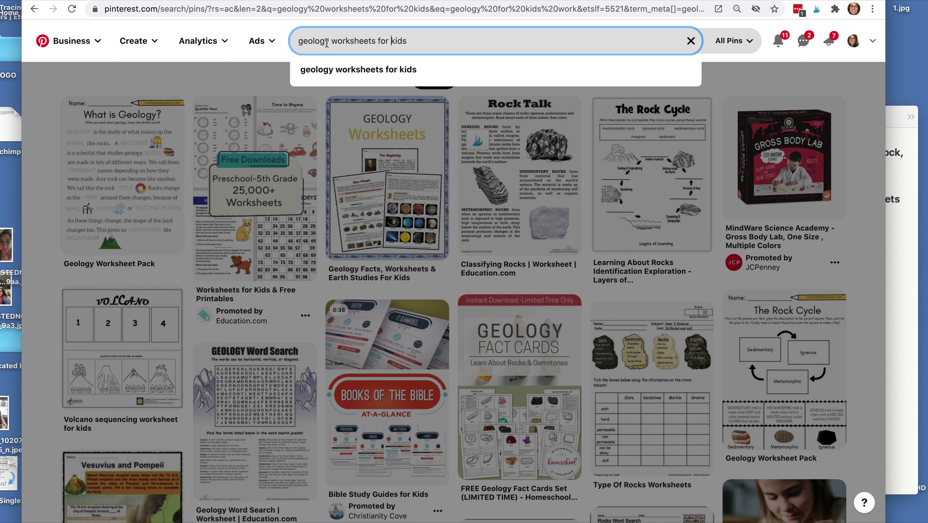
{"action": "left_click_drag", "start_coordinate": [329, 41], "coordinate": [292, 44]}
{"action": "type", "text": "topogr"}
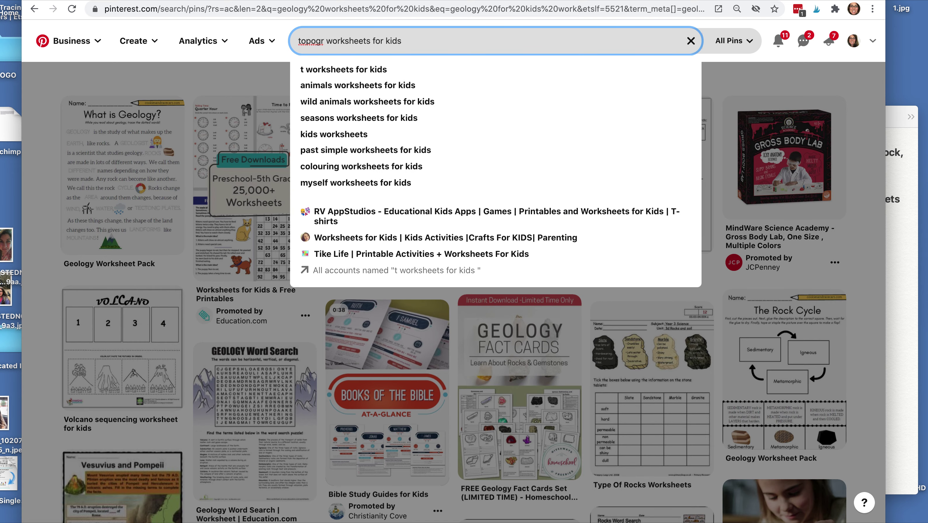
{"action": "type", "text": "aphy"}
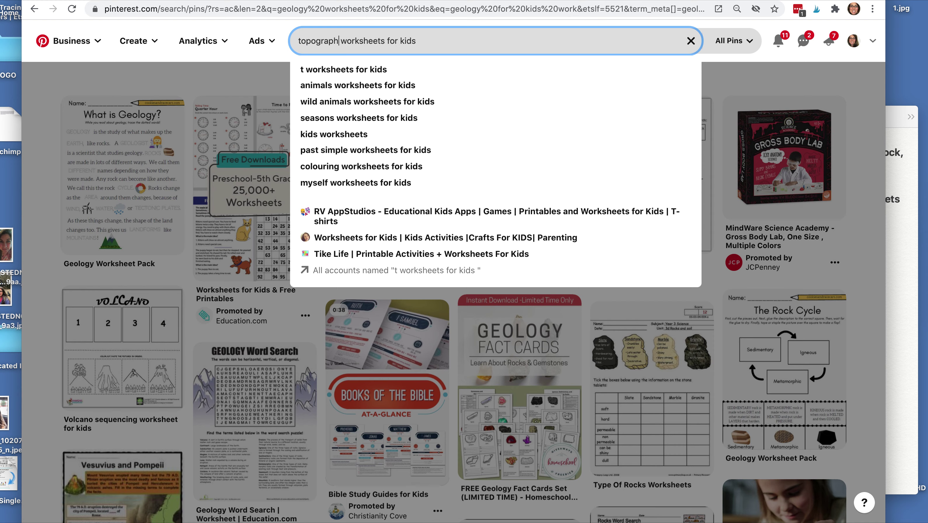
{"action": "key", "text": "Down"}
{"action": "key", "text": "Down"}
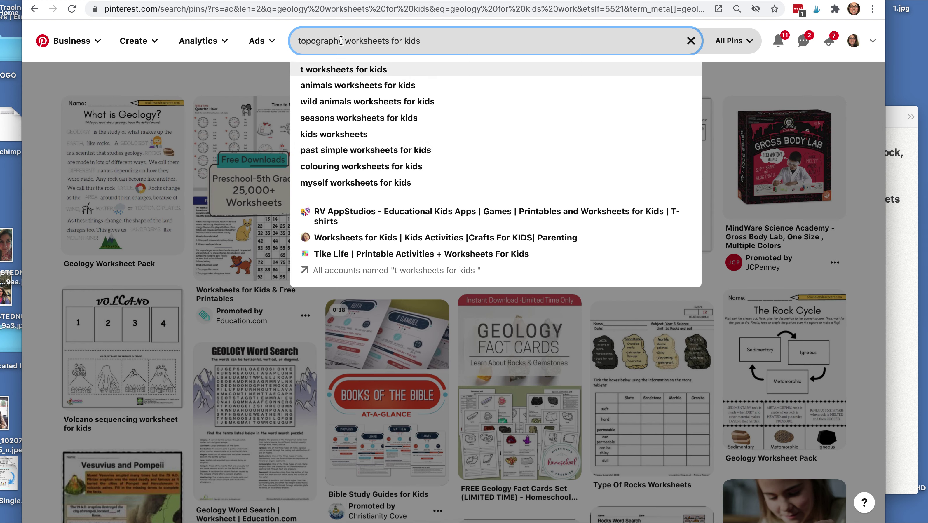
- Check the Pinterest suggestions for "science worksheets for kids" and add that keyword, after a comma, to the note in Notes
{"action": "left_click_drag", "start_coordinate": [345, 40], "coordinate": [256, 40]}
{"action": "type", "text": "science"}
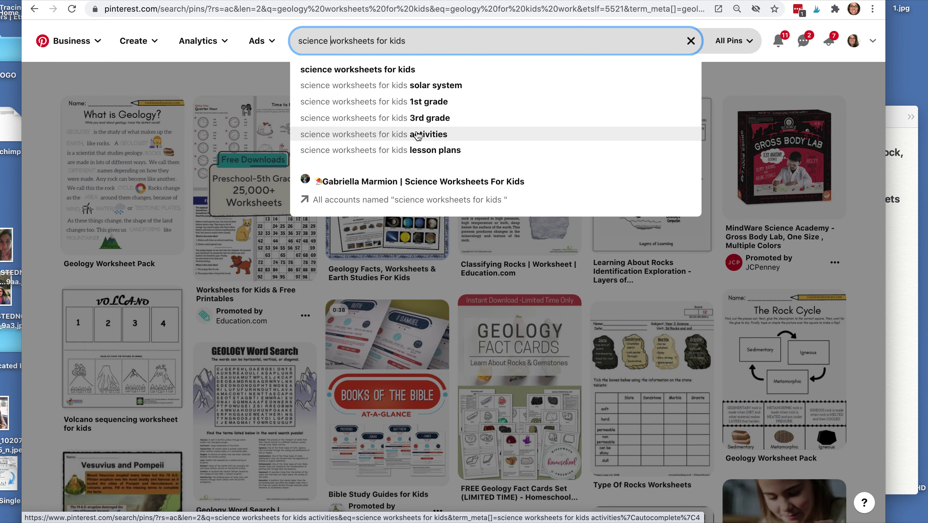
{"action": "left_click", "coordinate": [897, 253]}
{"action": "type", "text": ", science w"}
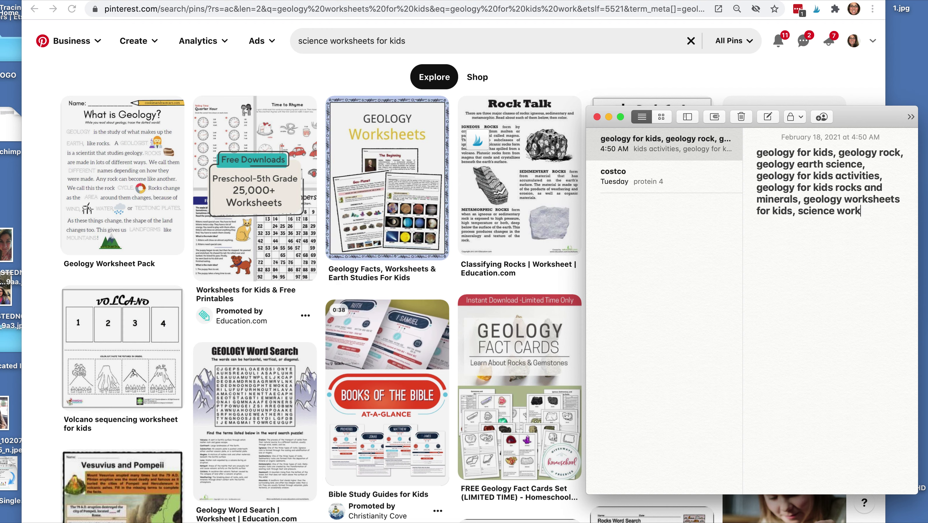
{"action": "type", "text": "or kids"}
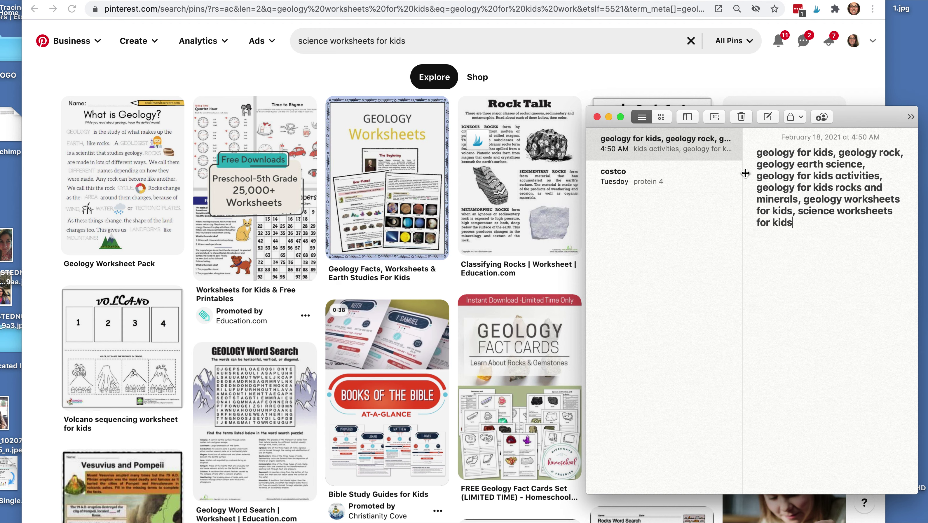
- Copy "geology worksheets for kids" from the note and search for it by keyword in KWFinder
{"action": "left_click", "coordinate": [804, 201]}
{"action": "left_click_drag", "start_coordinate": [804, 201], "coordinate": [792, 212]}
{"action": "key", "text": "super+c"}
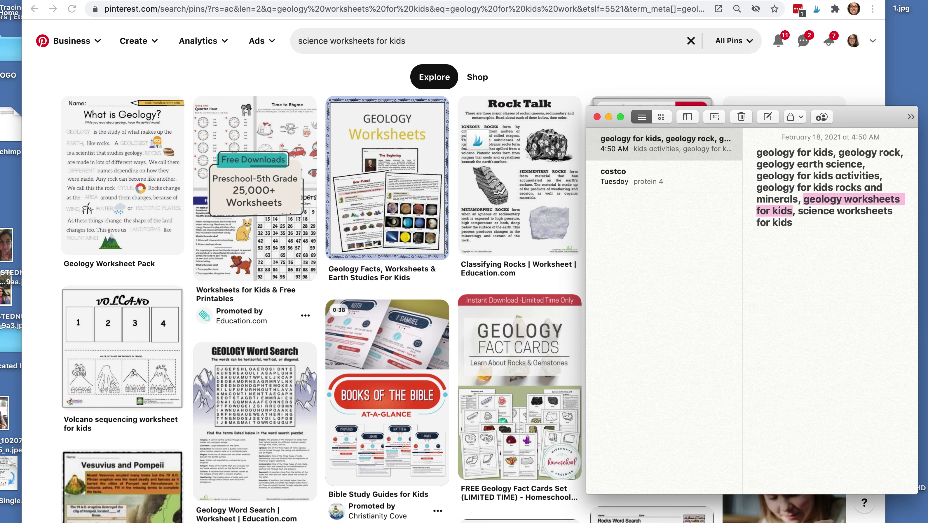
{"action": "left_click", "coordinate": [565, 0]}
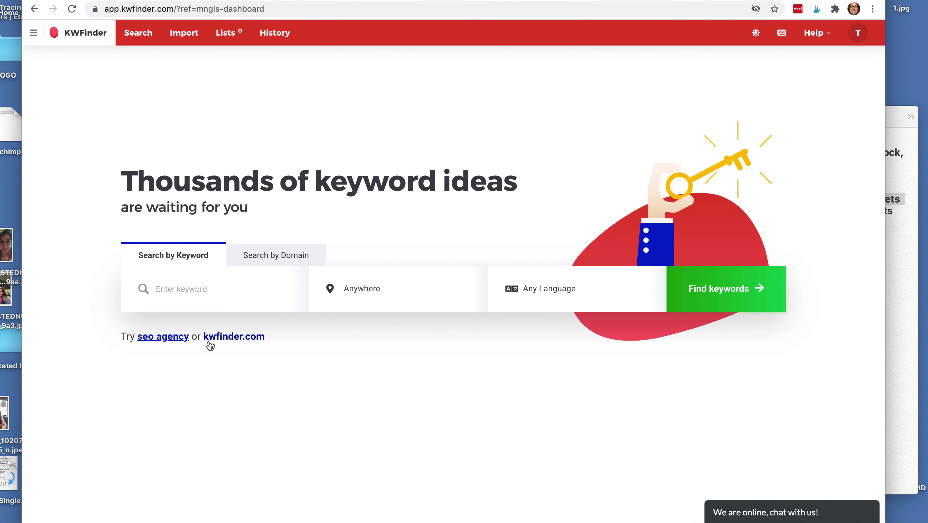
{"action": "left_click", "coordinate": [191, 289]}
{"action": "key", "text": "super+v"}
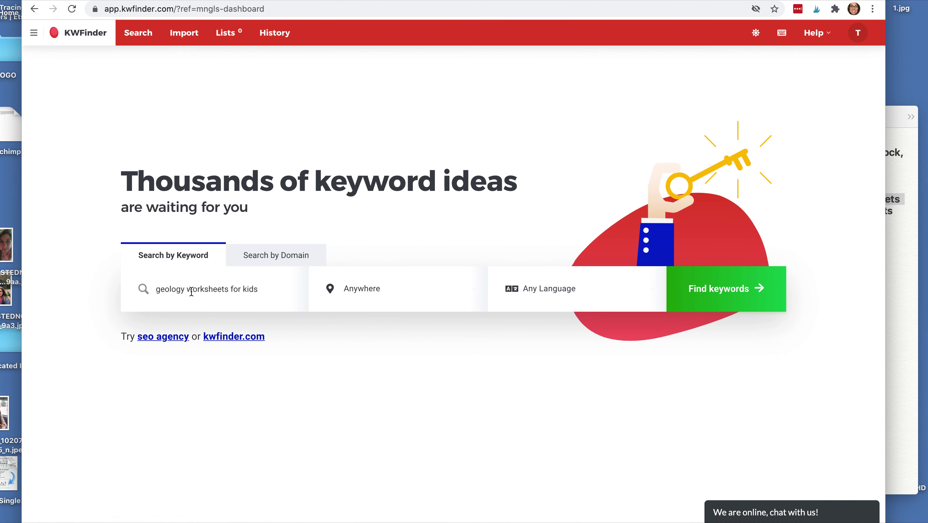
{"action": "key", "text": "Return"}
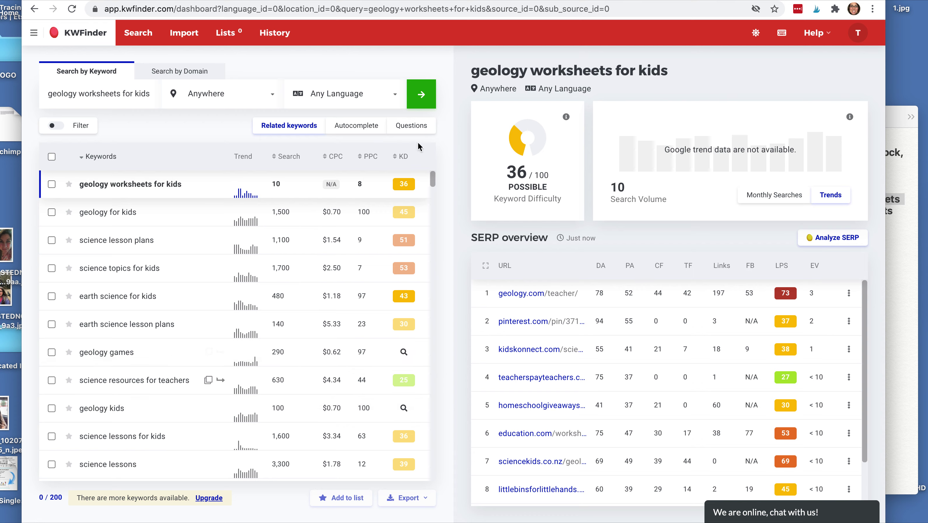
- Sort the related keywords by keyword difficulty from lowest to highest and examine the lowest rated keywords with their search volumes
{"action": "left_click", "coordinate": [401, 156]}
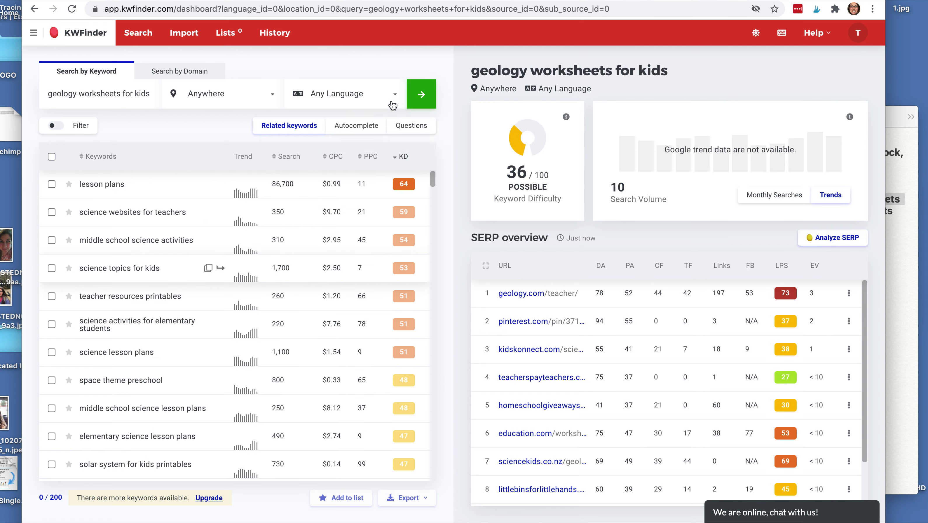
{"action": "left_click", "coordinate": [402, 158]}
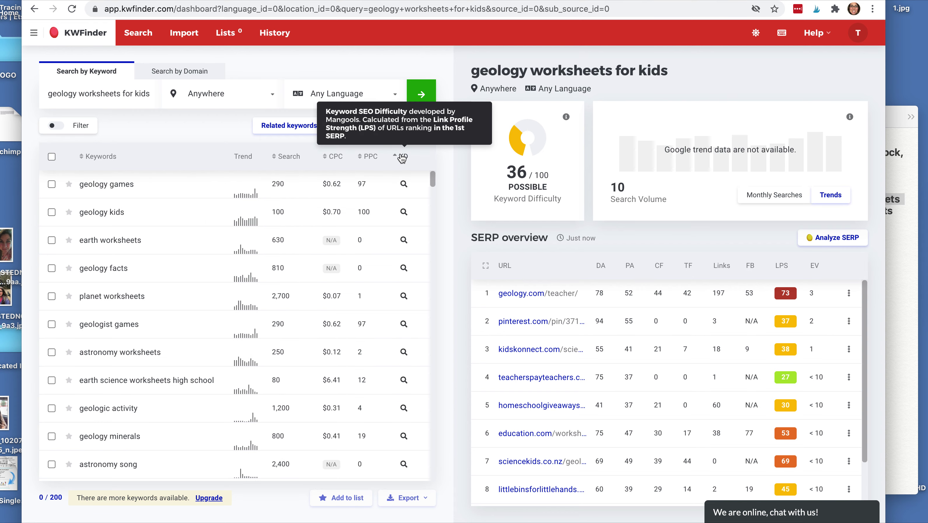
{"action": "scroll", "coordinate": [395, 238], "scroll_direction": "down", "scroll_amount": 10}
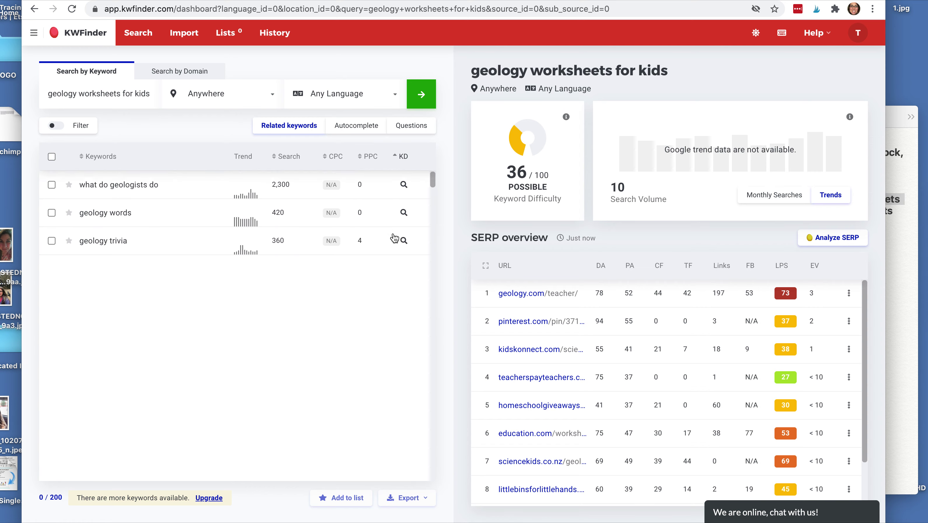
{"action": "scroll", "coordinate": [395, 238], "scroll_direction": "down", "scroll_amount": 10}
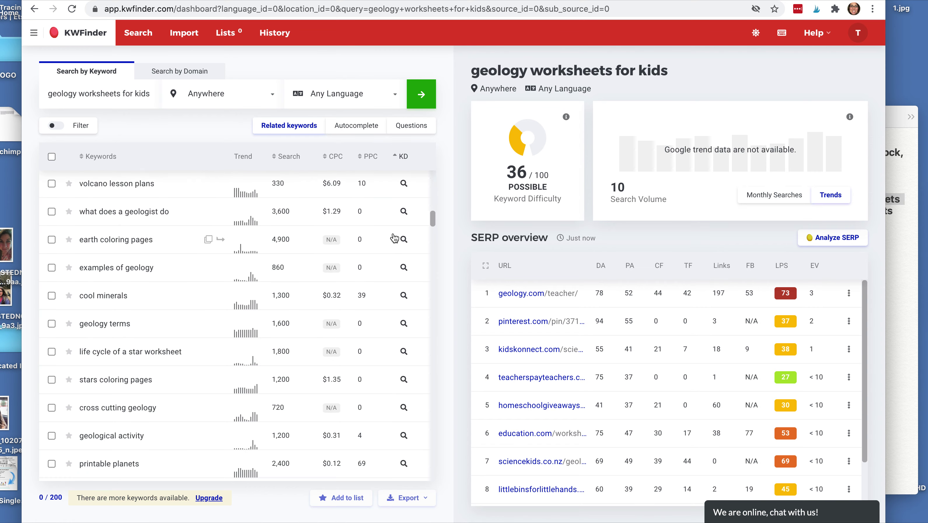
{"action": "scroll", "coordinate": [395, 238], "scroll_direction": "down", "scroll_amount": 15}
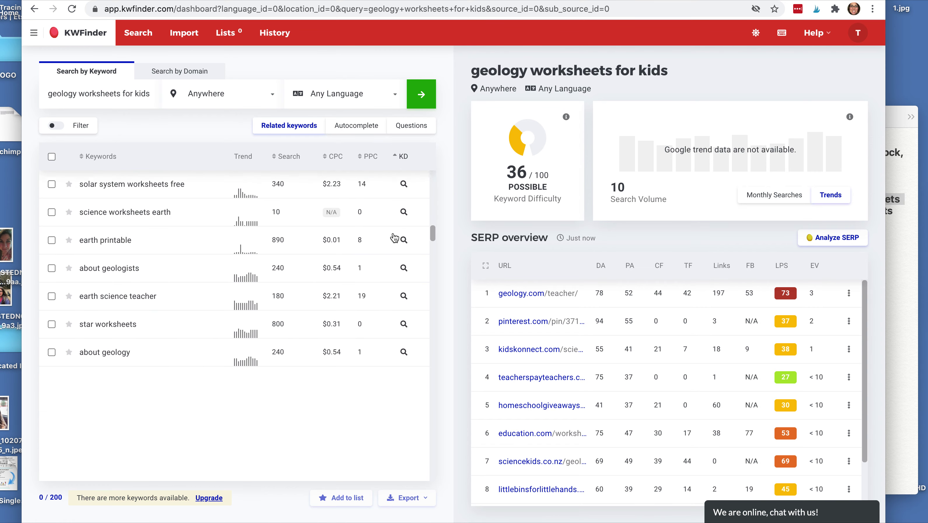
{"action": "scroll", "coordinate": [394, 238], "scroll_direction": "down", "scroll_amount": 10}
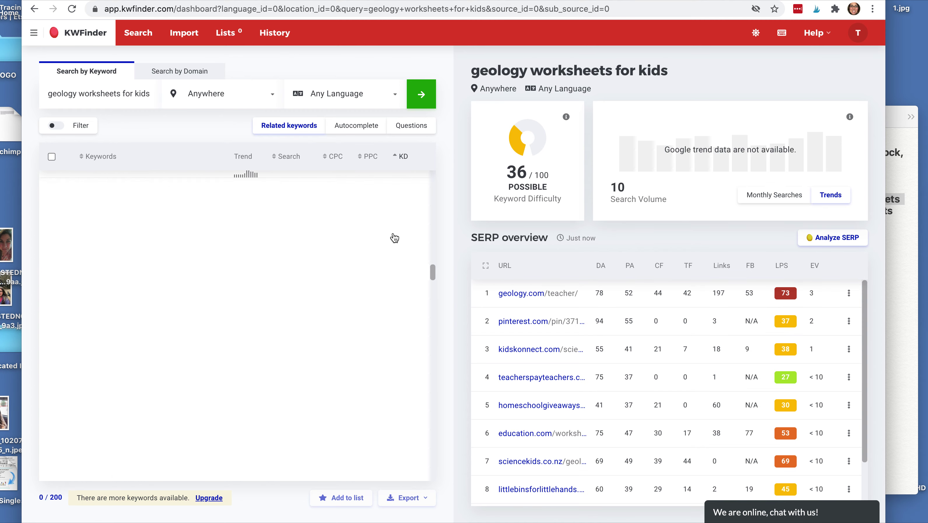
{"action": "scroll", "coordinate": [394, 238], "scroll_direction": "down", "scroll_amount": 10}
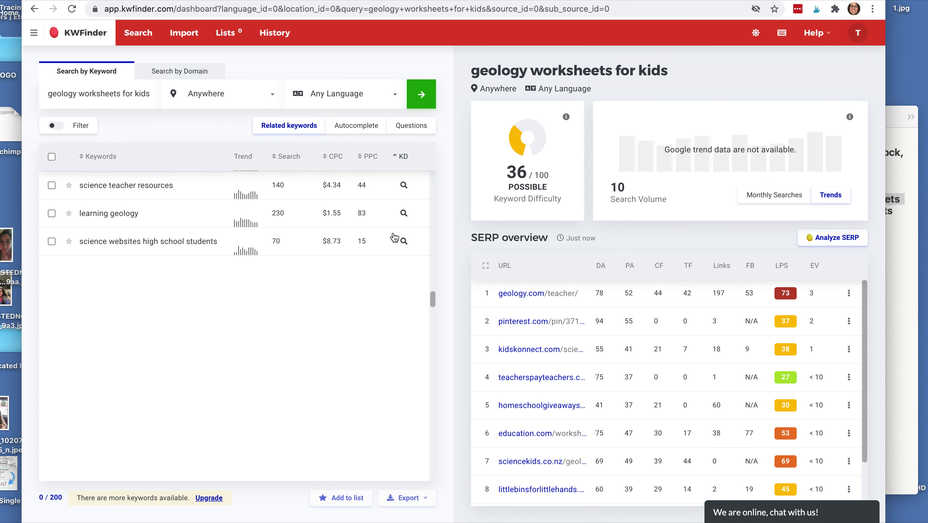
{"action": "scroll", "coordinate": [394, 238], "scroll_direction": "down", "scroll_amount": 3}
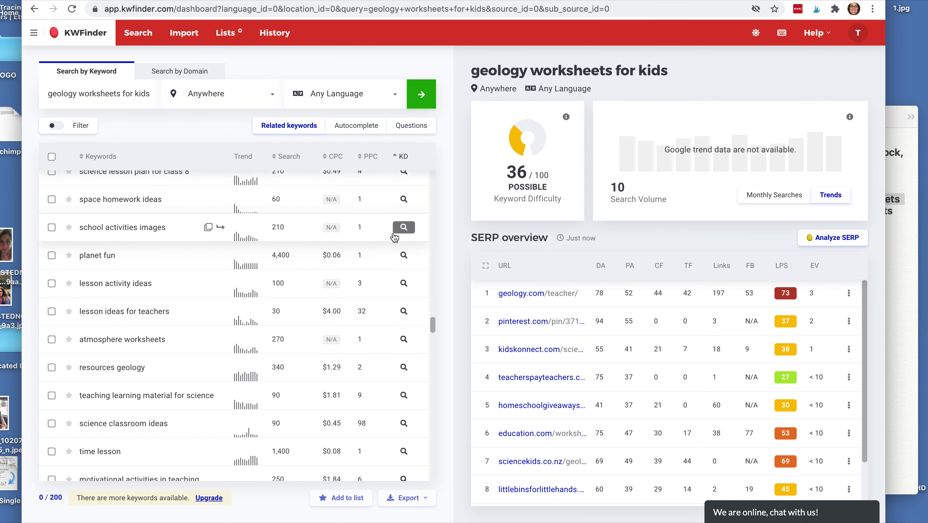
{"action": "scroll", "coordinate": [394, 238], "scroll_direction": "down", "scroll_amount": 8}
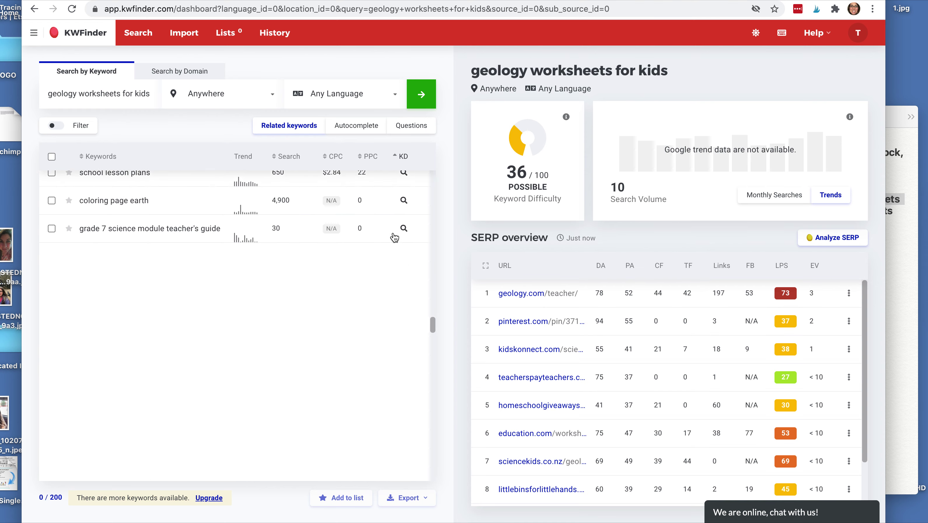
{"action": "scroll", "coordinate": [394, 238], "scroll_direction": "down", "scroll_amount": 8}
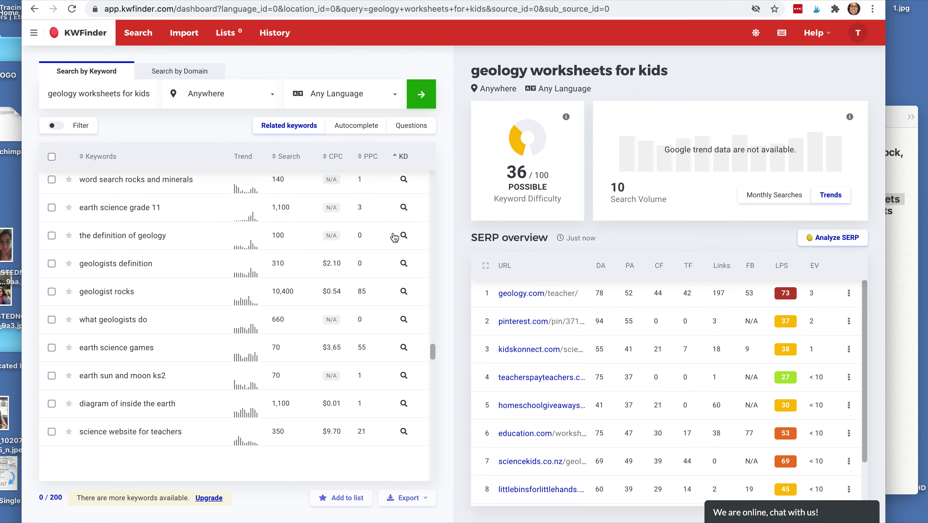
{"action": "scroll", "coordinate": [394, 238], "scroll_direction": "down", "scroll_amount": 8}
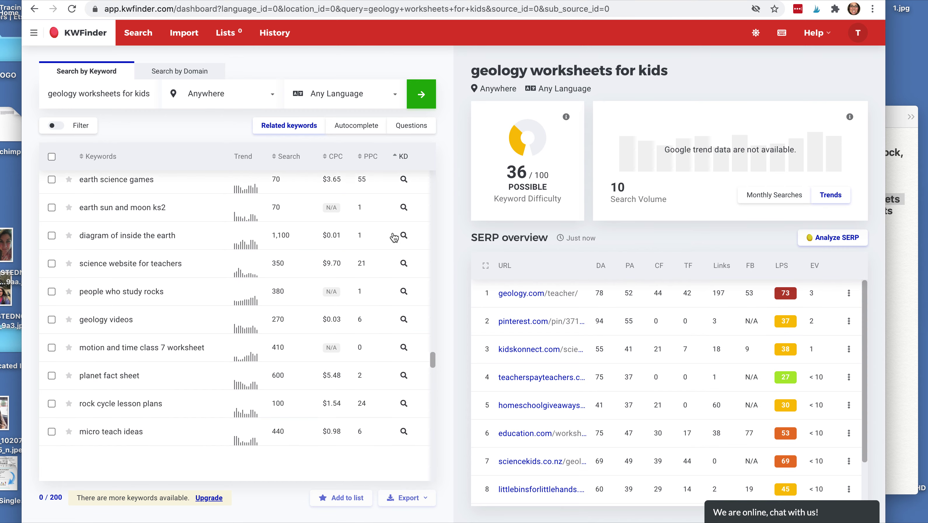
{"action": "scroll", "coordinate": [395, 238], "scroll_direction": "down", "scroll_amount": 7}
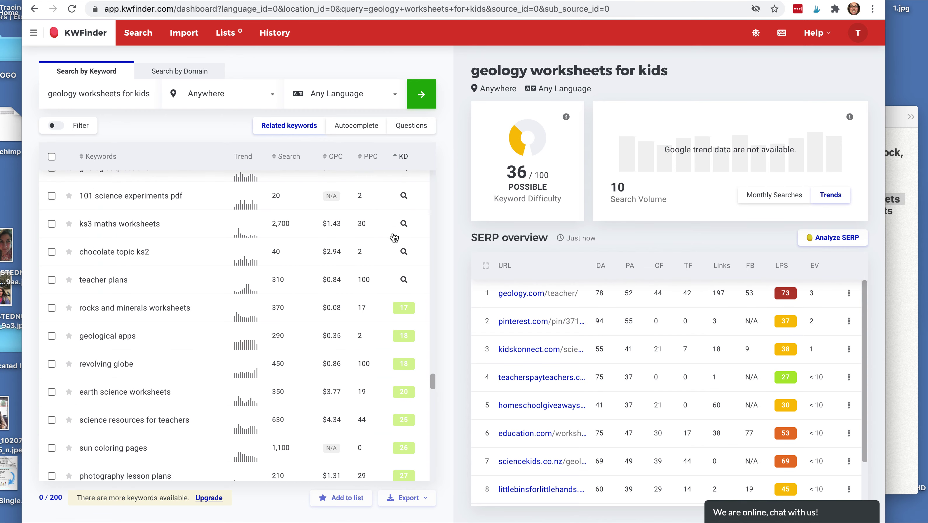
{"action": "scroll", "coordinate": [395, 238], "scroll_direction": "down", "scroll_amount": 1}
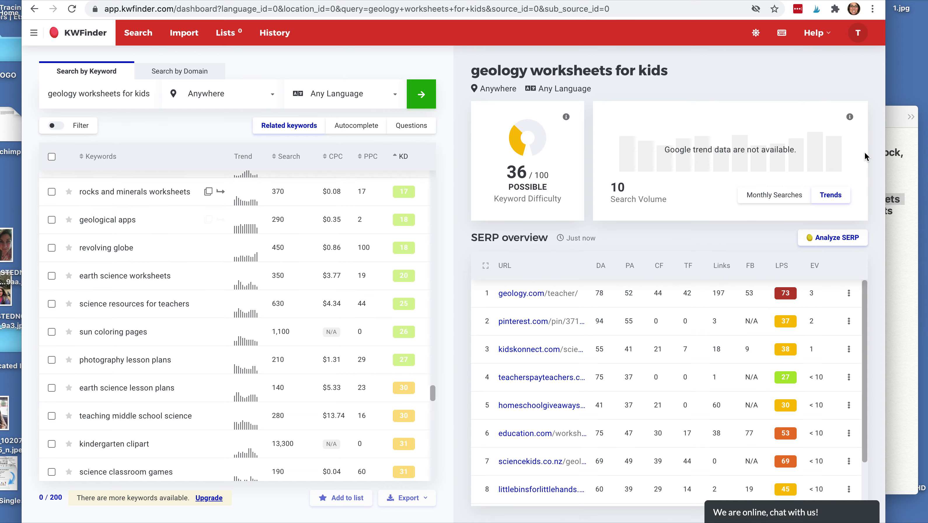
- Narrow the browser window to uncover Notes and append "rocks and minerals worksheets" to the keywords, copying "rocks and minerals" from the existing text
{"action": "left_click_drag", "start_coordinate": [843, 150], "coordinate": [736, 160]}
{"action": "left_click", "coordinate": [858, 236]}
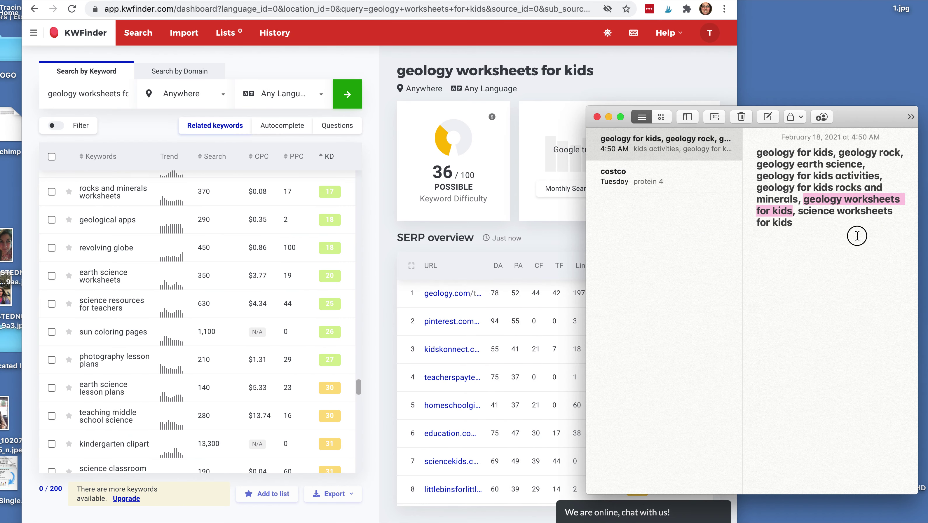
{"action": "left_click", "coordinate": [831, 227]}
{"action": "left_click_drag", "start_coordinate": [833, 187], "coordinate": [797, 200]}
{"action": "key", "text": "super+c"}
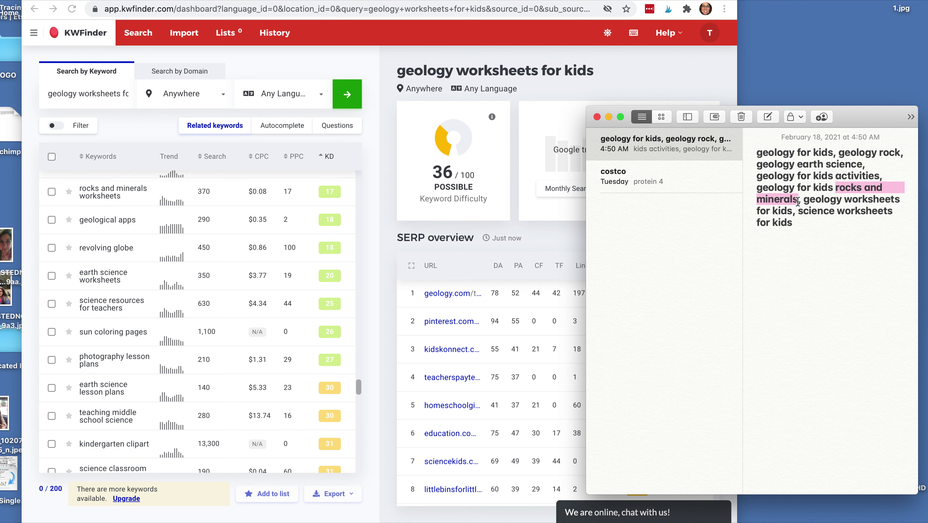
{"action": "left_click", "coordinate": [795, 225]}
{"action": "type", "text": ","}
{"action": "key", "text": "super+v"}
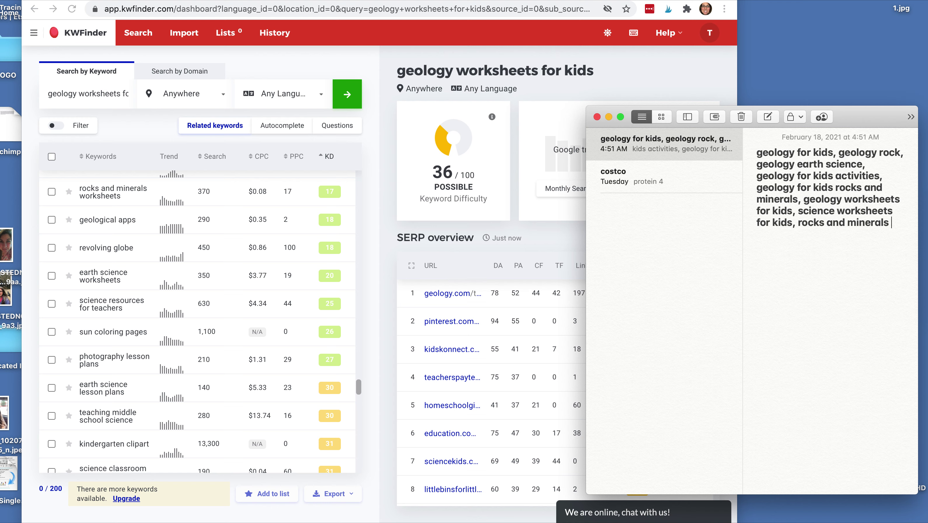
{"action": "type", "text": "wprk"}
{"action": "type", "text": "sheets,"}
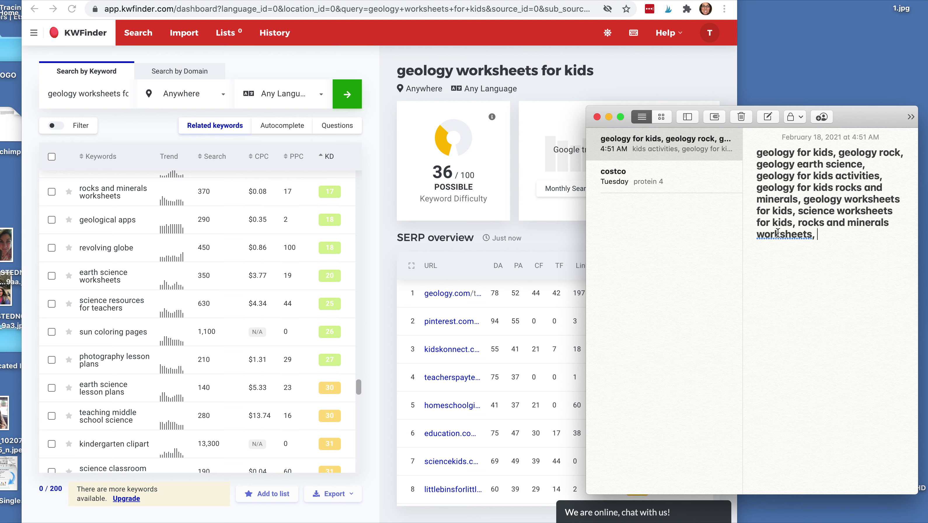
- Add "earth science worksheets, science resources for teachers" to the end of the keyword note
{"action": "type", "text": "earth science"}
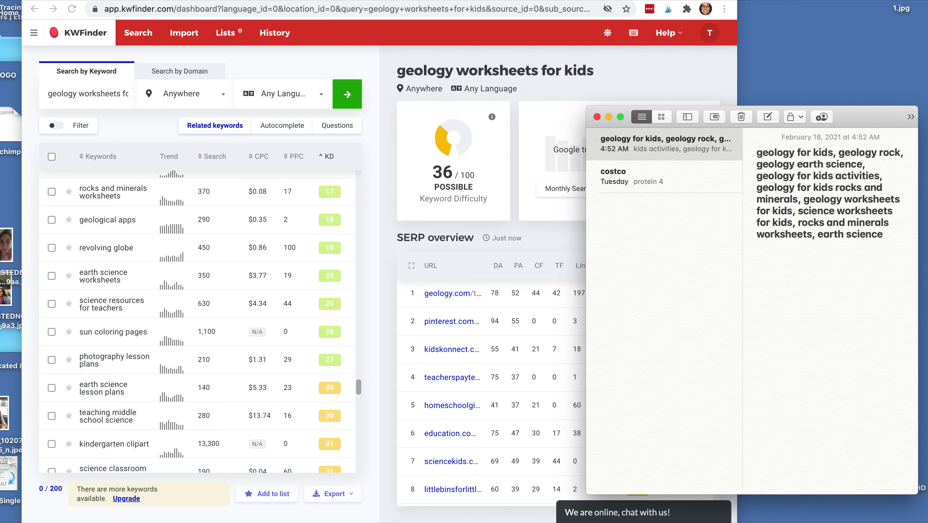
{"action": "type", "text": " worksheets, science res"}
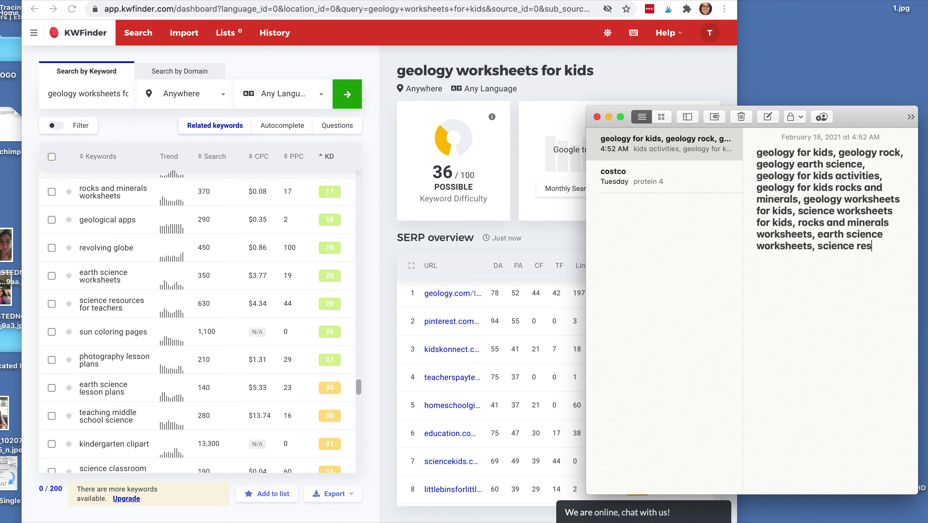
{"action": "type", "text": "ces for teachers"}
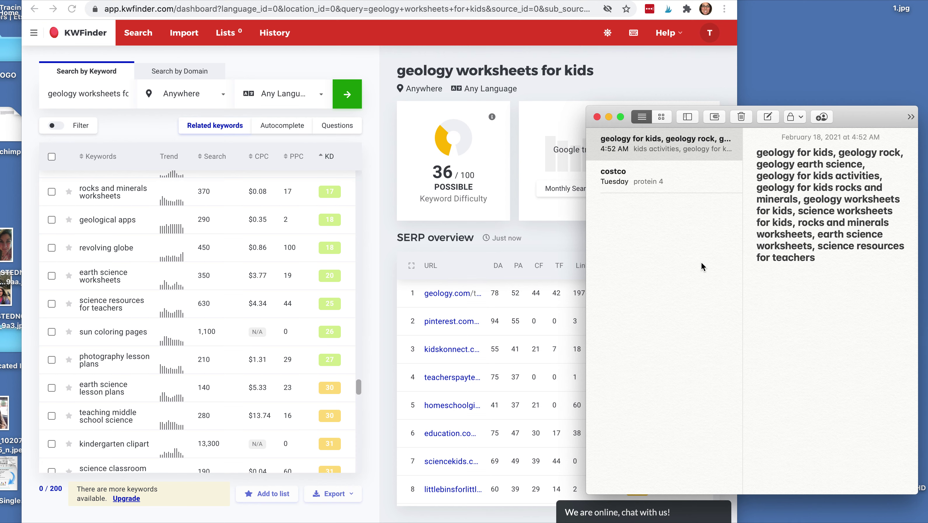
- Return to the browser, widen its window and bring its tabs into view, and load canva.com in place of KWFinder
{"action": "left_click", "coordinate": [593, 88]}
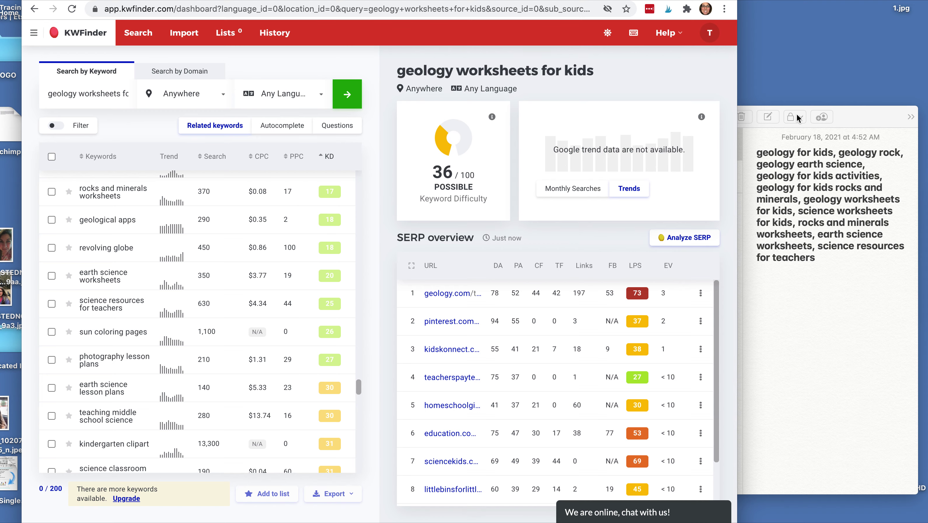
{"action": "left_click_drag", "start_coordinate": [737, 118], "coordinate": [810, 120]}
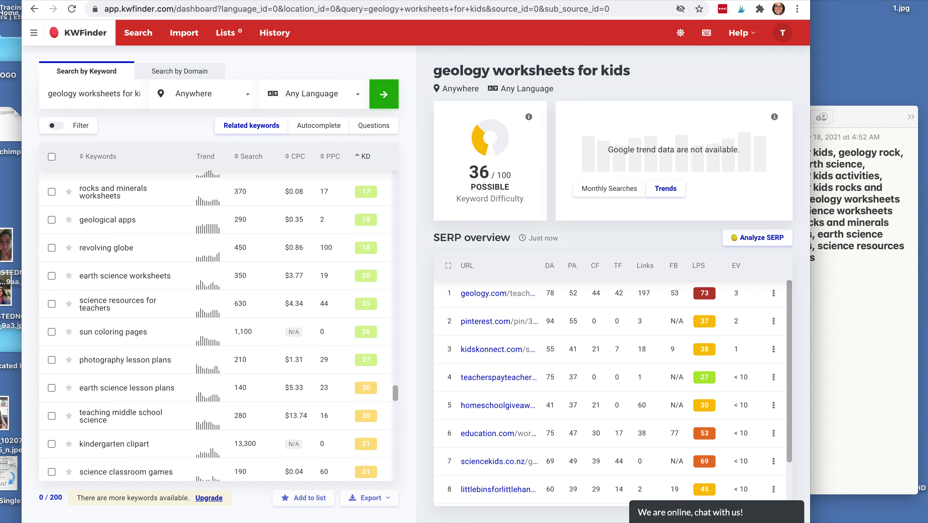
{"action": "left_click", "coordinate": [407, 0]}
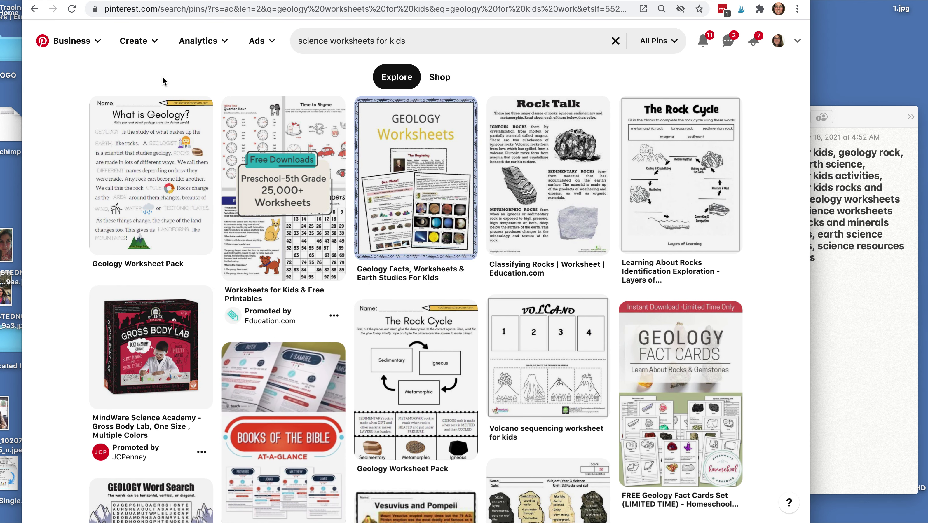
{"action": "left_click_drag", "start_coordinate": [209, 2], "coordinate": [223, 15]}
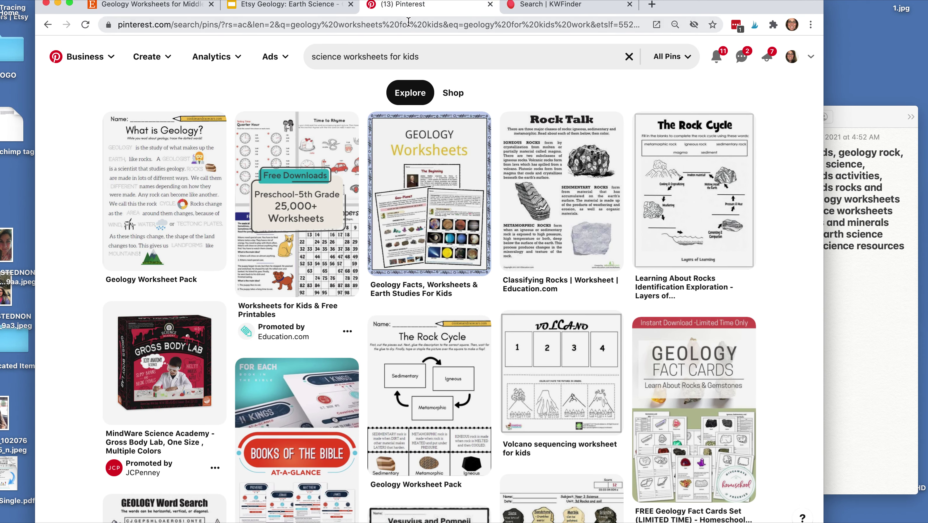
{"action": "left_click", "coordinate": [546, 11]}
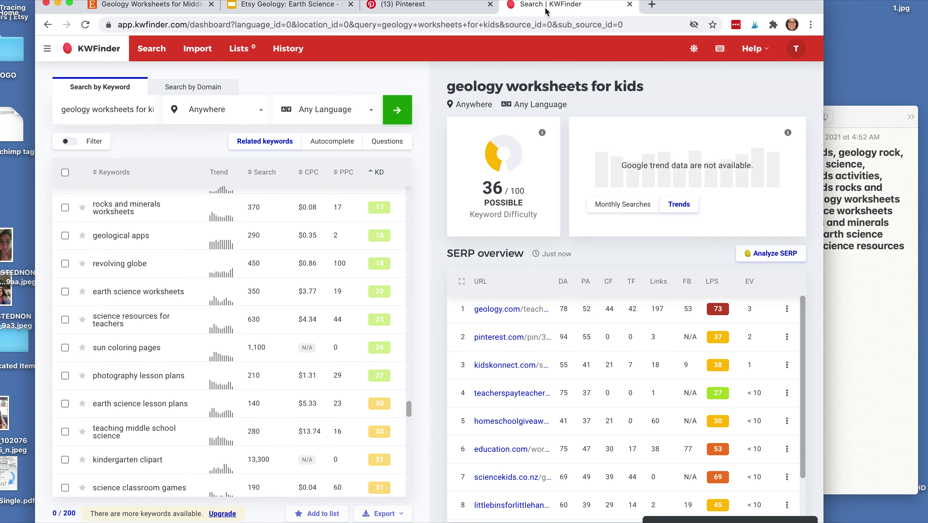
{"action": "left_click", "coordinate": [539, 29]}
{"action": "type", "text": "canva"}
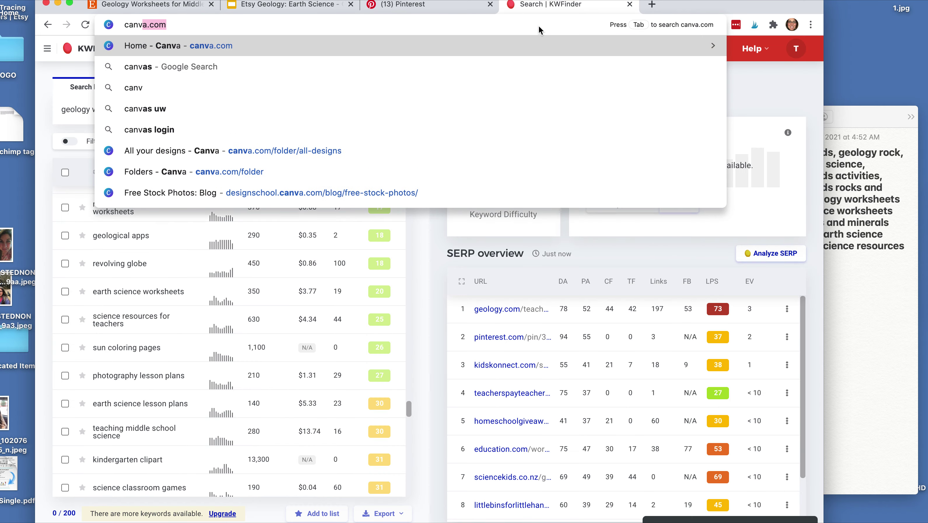
{"action": "key", "text": "Return"}
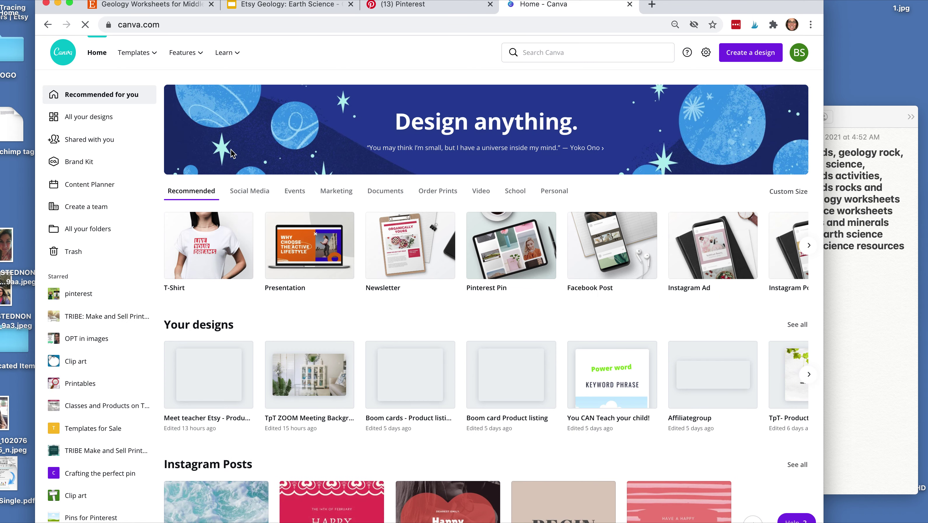
- Show all Canva folders and open the starred folder "Pins for Pinterest"
{"action": "left_click", "coordinate": [88, 231]}
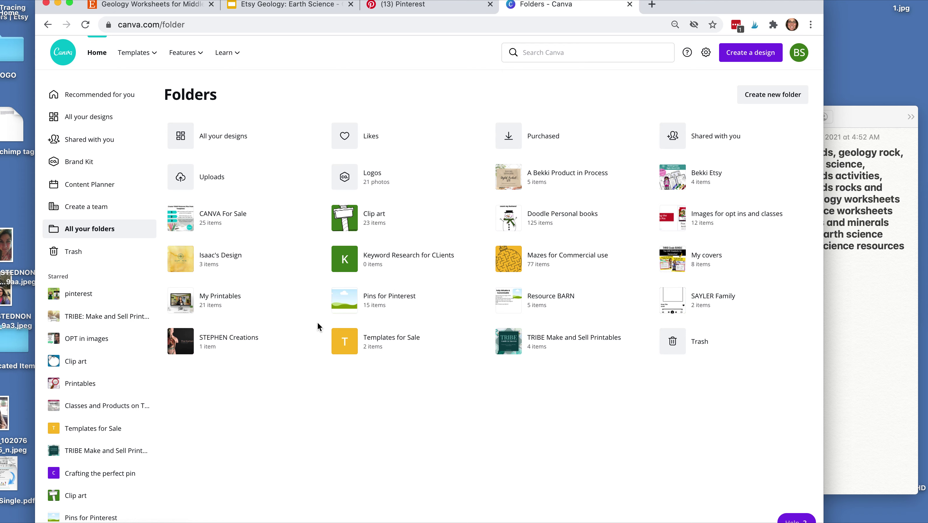
{"action": "scroll", "coordinate": [148, 485], "scroll_direction": "down", "scroll_amount": 2}
{"action": "scroll", "coordinate": [149, 485], "scroll_direction": "down", "scroll_amount": 1}
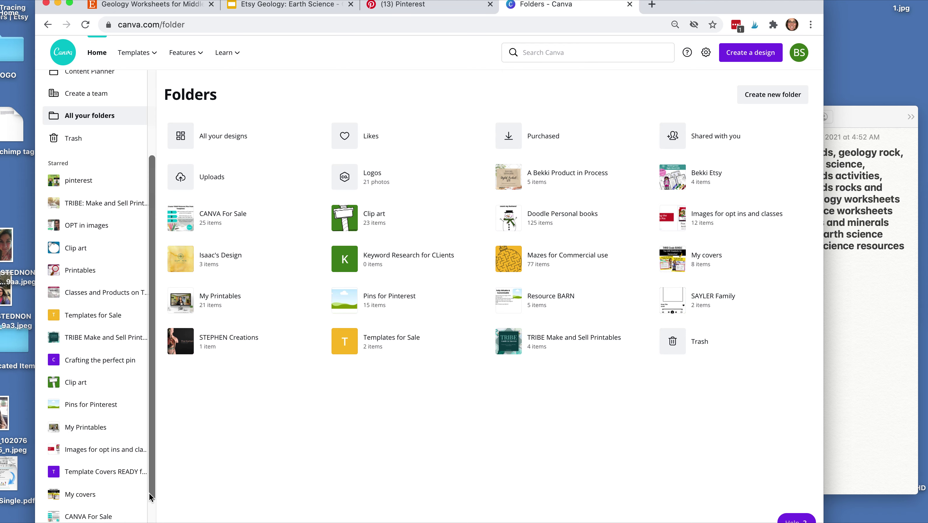
{"action": "scroll", "coordinate": [91, 435], "scroll_direction": "down", "scroll_amount": 2}
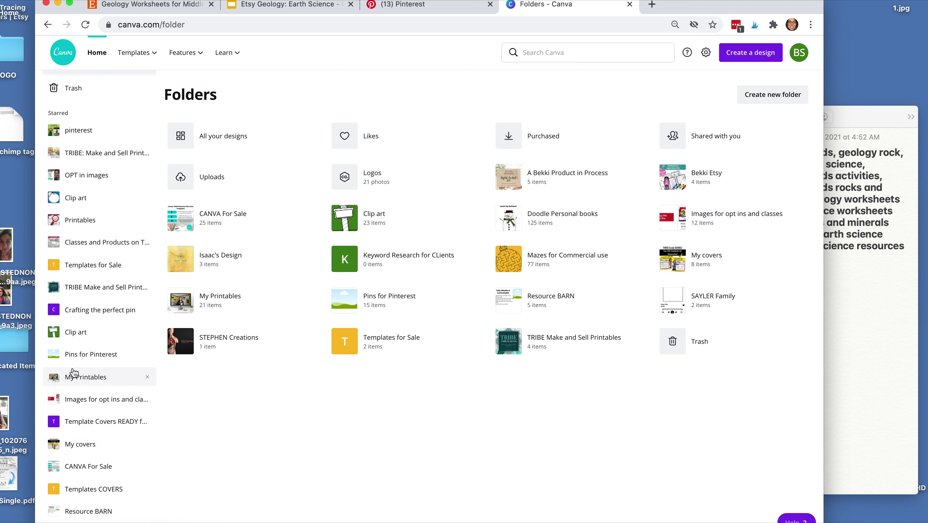
{"action": "left_click", "coordinate": [76, 353]}
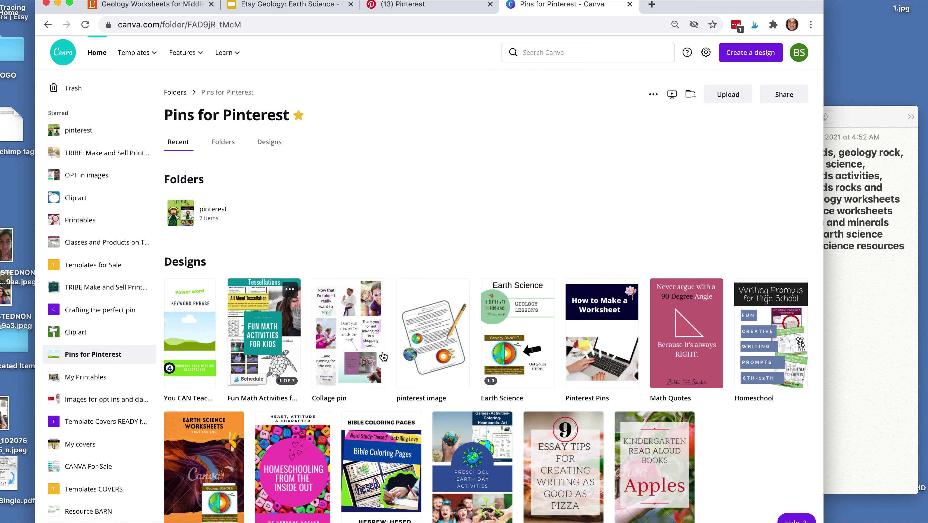
- Open the pin template with the "Power word" and "KEYWORD PHRASE" headings and show the uploaded images
{"action": "left_click", "coordinate": [194, 345]}
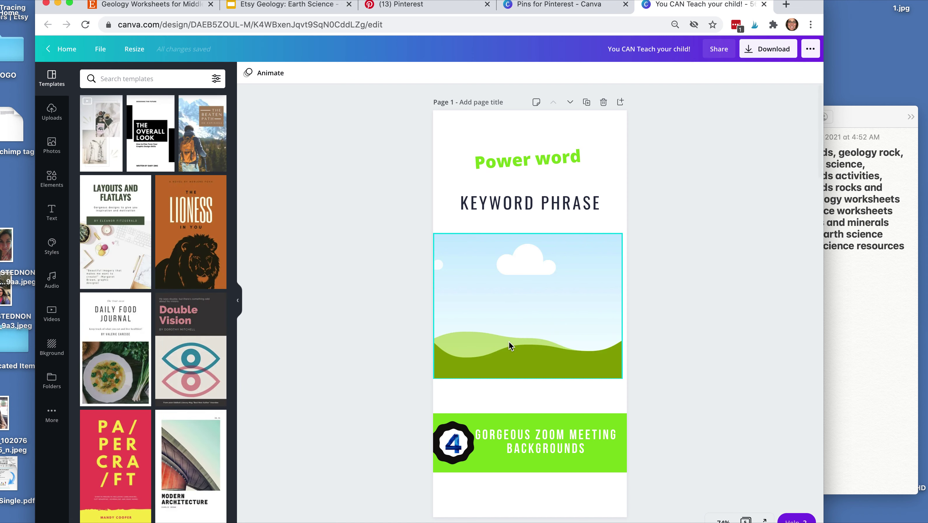
{"action": "left_click", "coordinate": [53, 110]}
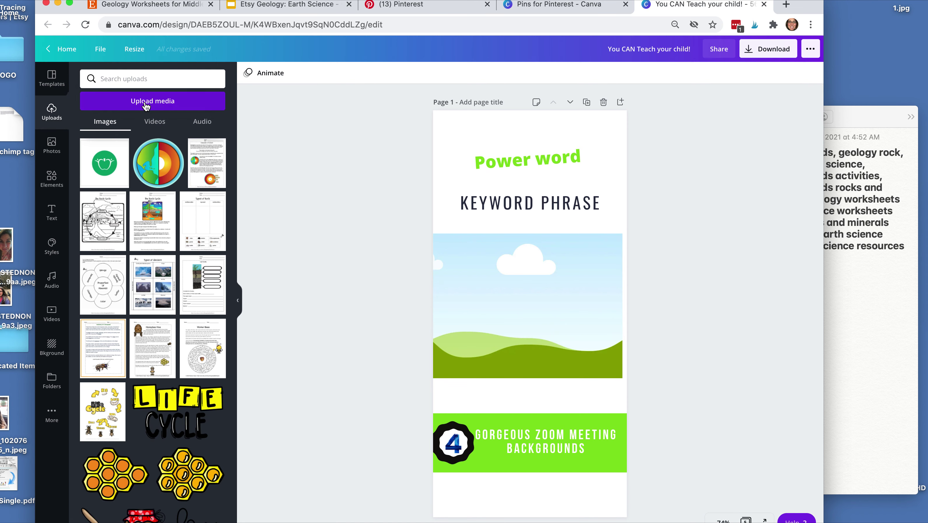
{"action": "left_click", "coordinate": [146, 105]}
{"action": "left_click", "coordinate": [92, 128]}
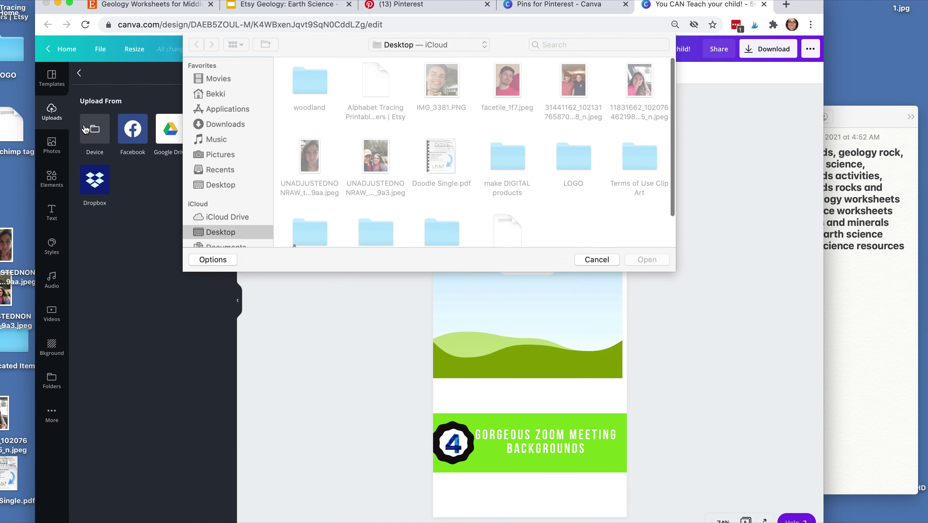
{"action": "left_click", "coordinate": [596, 261]}
{"action": "left_click", "coordinate": [79, 75]}
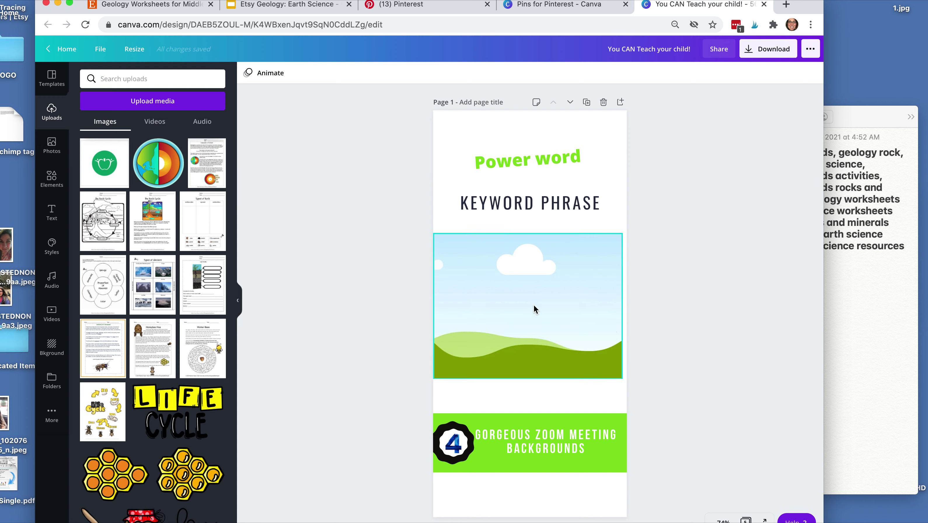
- Fill the pin's landscape picture frame with the uploaded "Composition of the Earth" worksheet and adjust its crop
{"action": "left_click_drag", "start_coordinate": [206, 167], "coordinate": [500, 350]}
{"action": "double_click", "coordinate": [491, 293]}
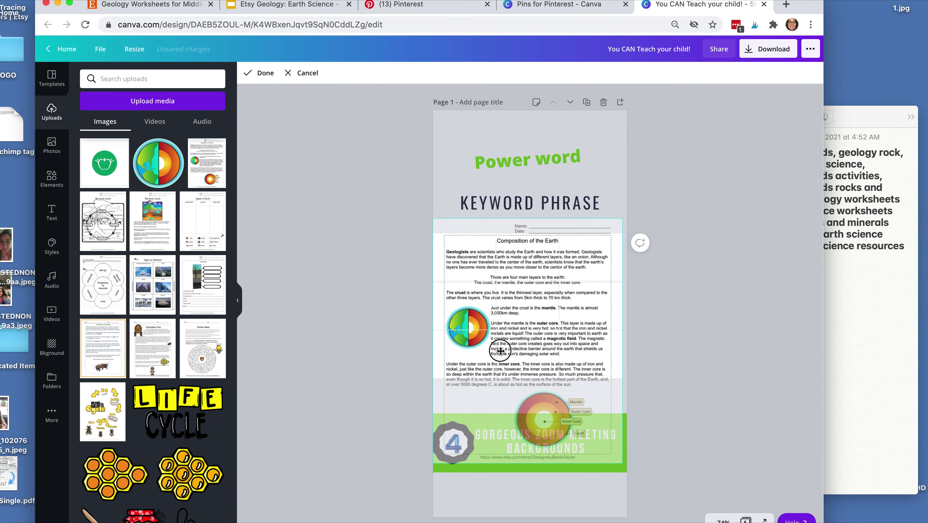
{"action": "left_click", "coordinate": [484, 155]}
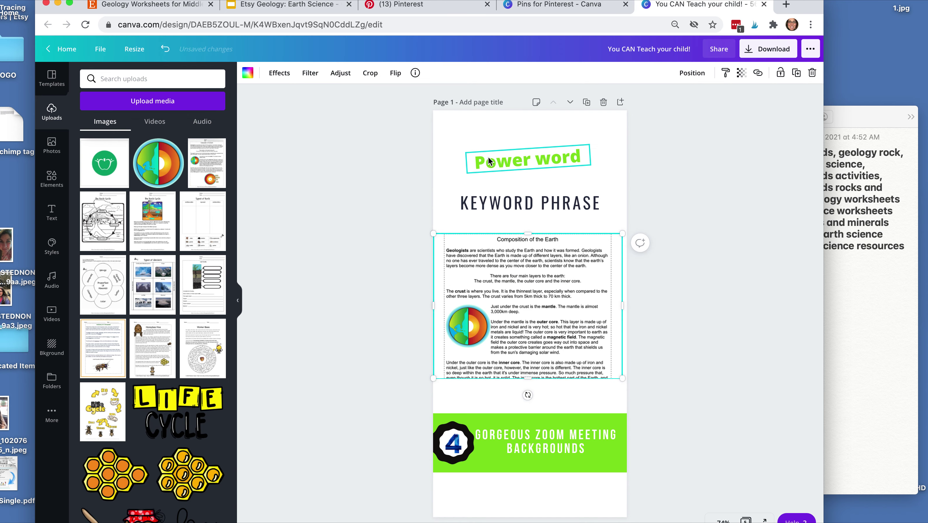
- Replace the "Power word" heading with "Earth Science" and the "KEYWORD PHRASE" text with "WORKSHEETS"
{"action": "left_click", "coordinate": [490, 162]}
{"action": "left_click", "coordinate": [493, 163]}
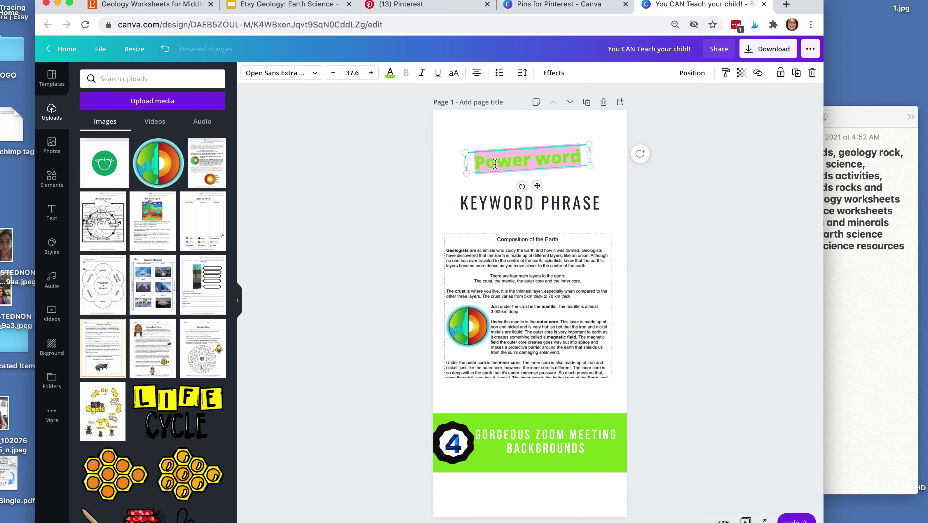
{"action": "type", "text": "Earth Science"}
{"action": "left_click", "coordinate": [507, 201]}
{"action": "left_click", "coordinate": [506, 202]}
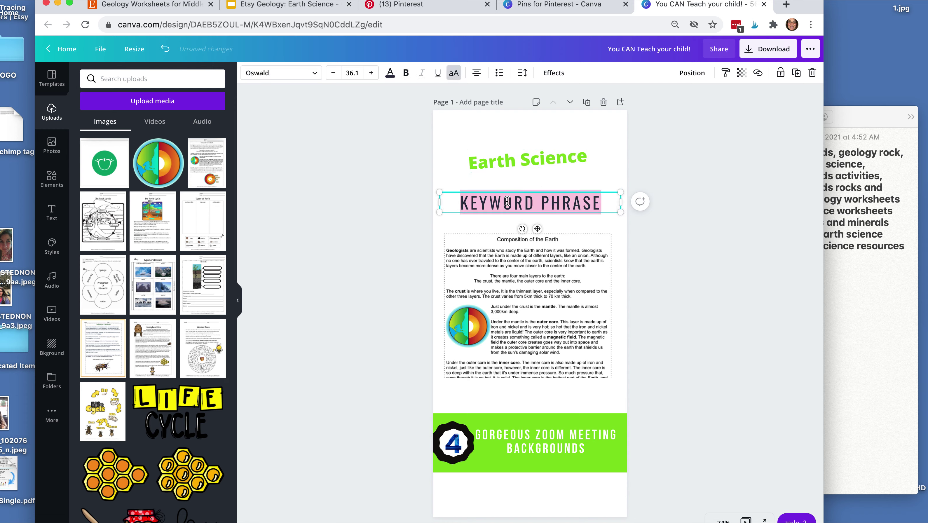
{"action": "type", "text": "WOR"}
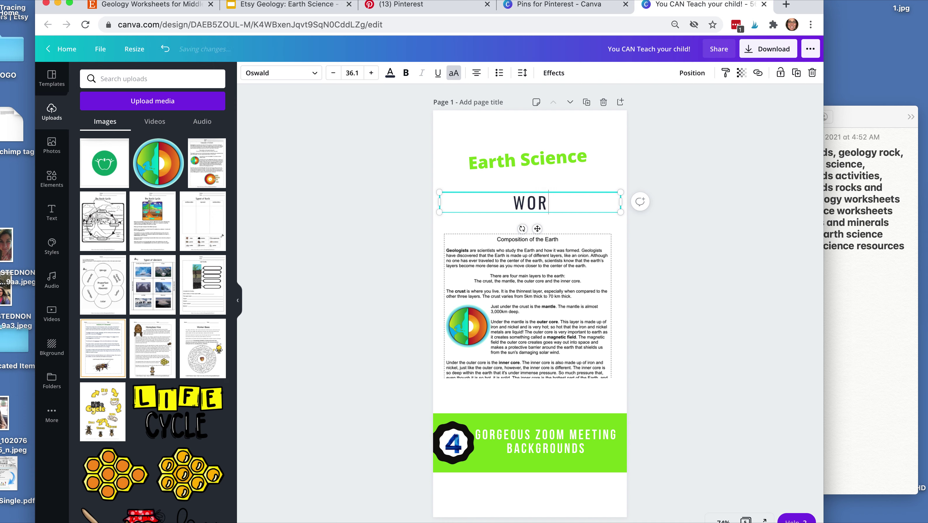
{"action": "type", "text": "KSHEETS"}
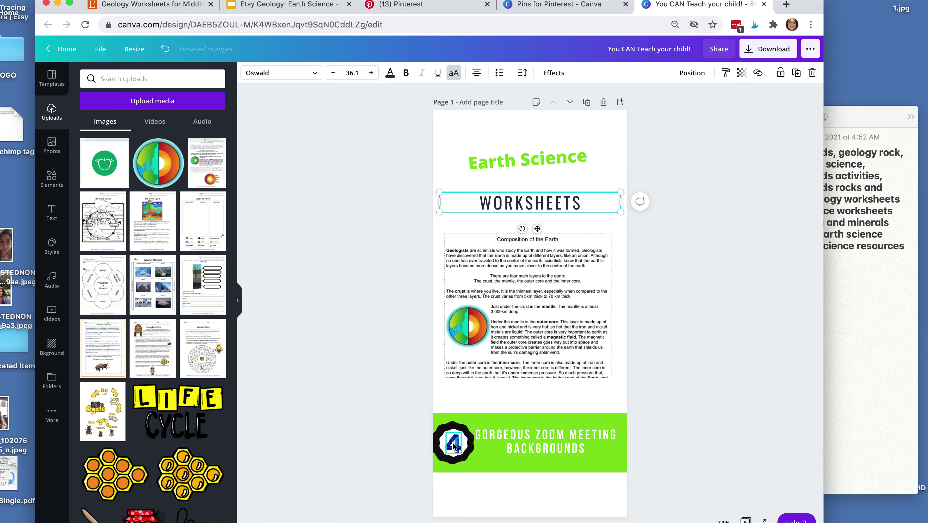
- Delete the black badge, the number 4 and the white shape behind it from the green banner
{"action": "left_click", "coordinate": [455, 436]}
{"action": "left_click_drag", "start_coordinate": [456, 436], "coordinate": [384, 423]}
{"action": "mouse_move", "coordinate": [449, 427]}
{"action": "left_mouse_down"}
{"action": "mouse_move", "coordinate": [454, 458]}
{"action": "mouse_move", "coordinate": [453, 429]}
{"action": "left_mouse_up"}
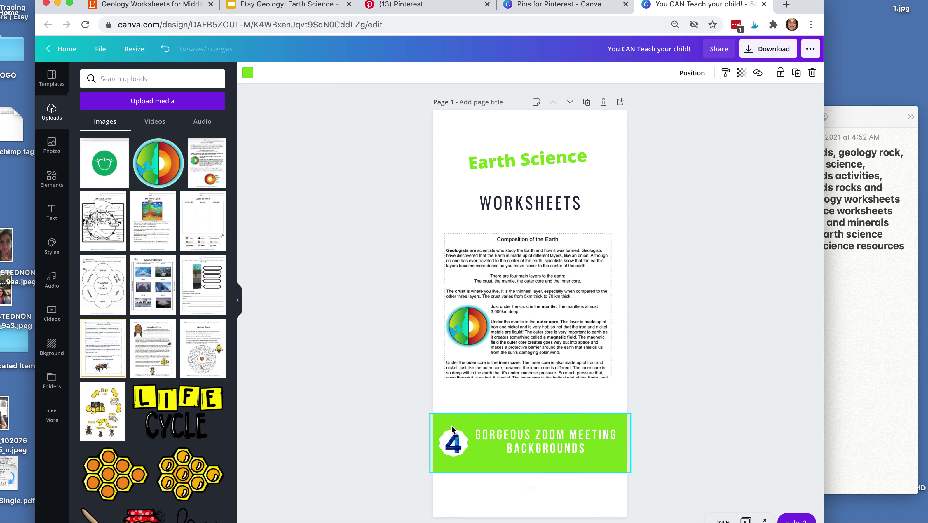
{"action": "left_click", "coordinate": [453, 445]}
{"action": "key", "text": "Delete"}
{"action": "left_click", "coordinate": [455, 451]}
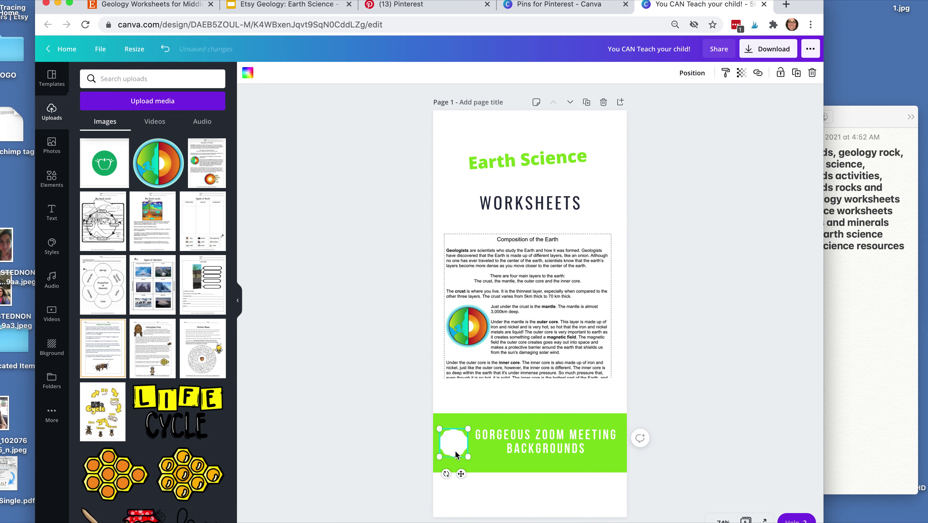
{"action": "key", "text": "Delete"}
- Center the text on the pin's green banner and bring the keyword note in Notes to the front
{"action": "left_click_drag", "start_coordinate": [552, 451], "coordinate": [531, 450]}
{"action": "left_click", "coordinate": [874, 398]}
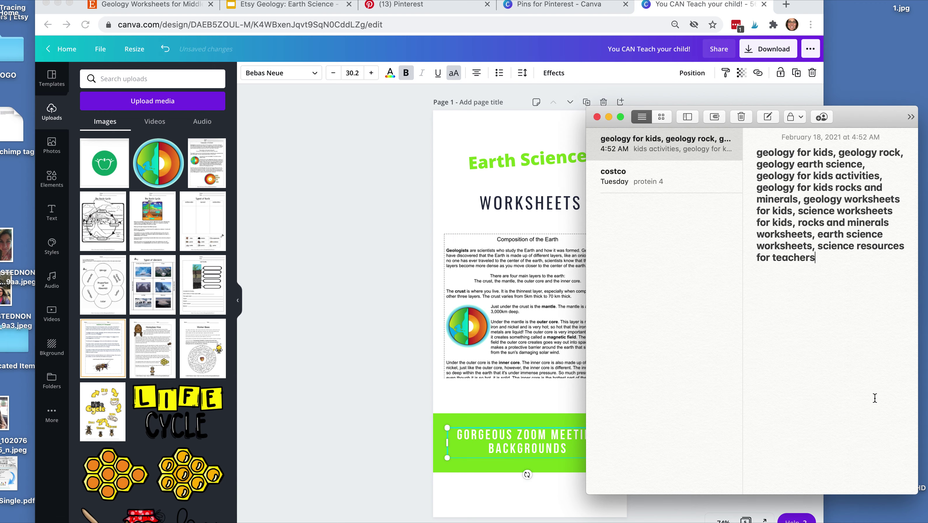
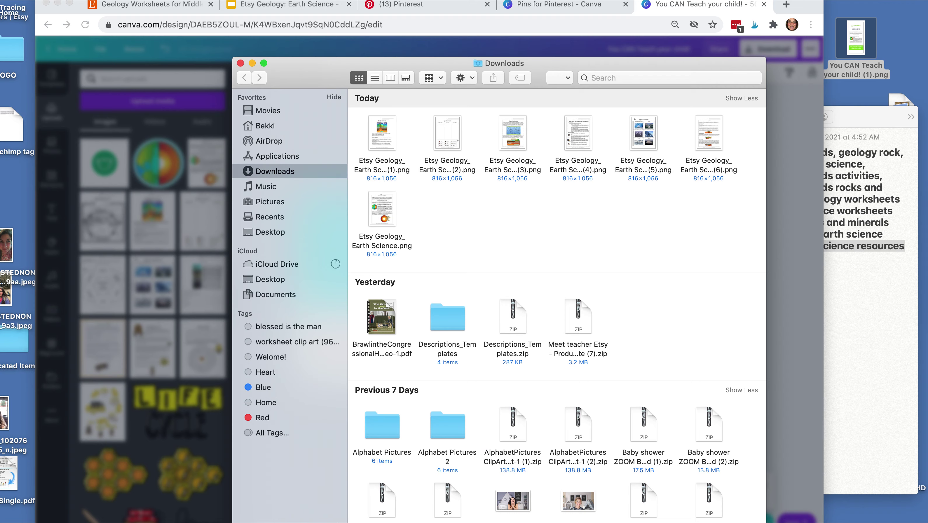
- Close the Downloads window, switch to Pinterest and start a new Pin
{"action": "left_click", "coordinate": [240, 63]}
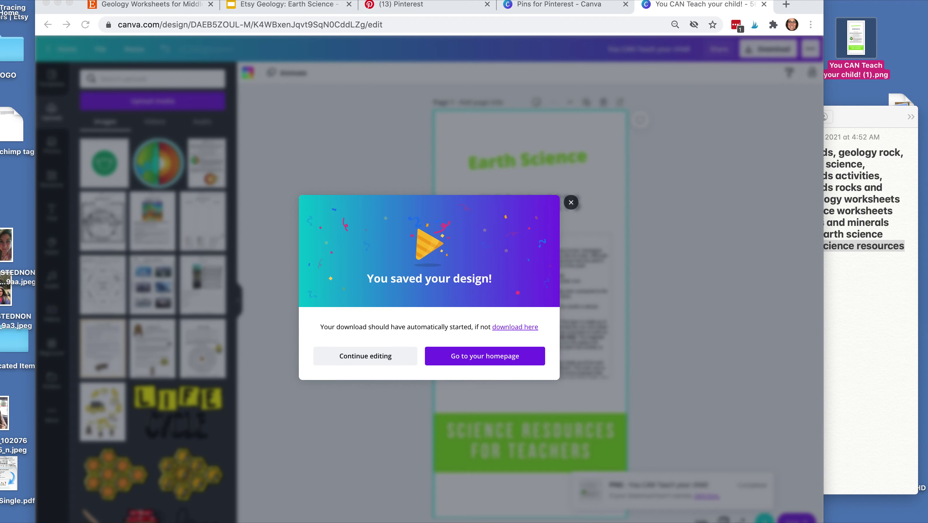
{"action": "left_click", "coordinate": [416, 10]}
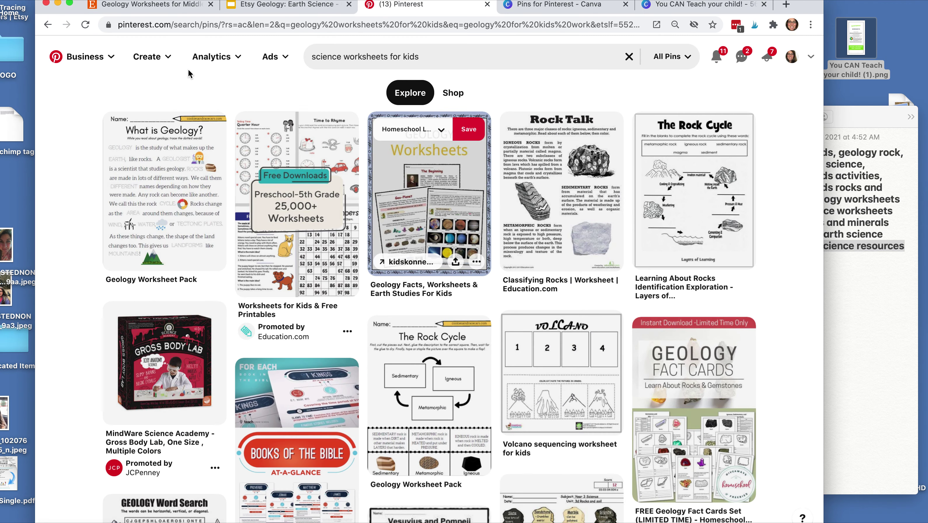
{"action": "left_click", "coordinate": [163, 61]}
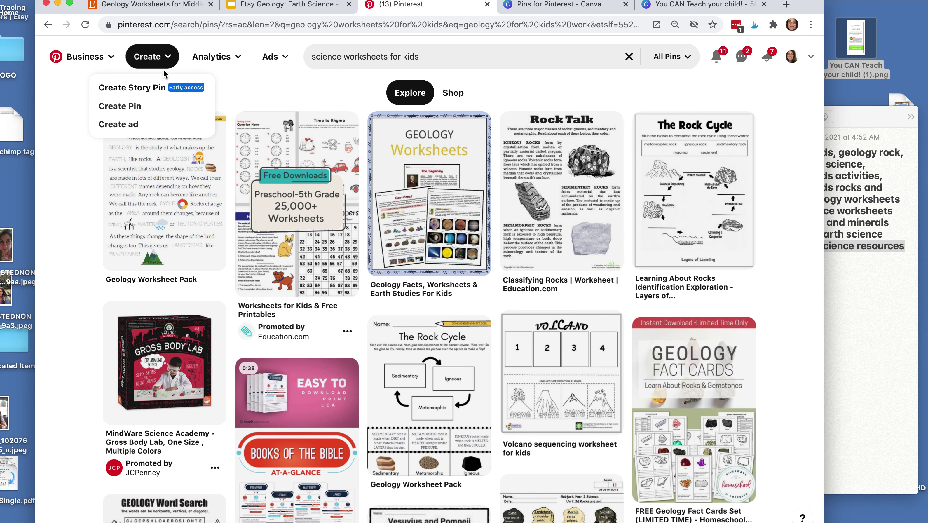
{"action": "left_click", "coordinate": [156, 107]}
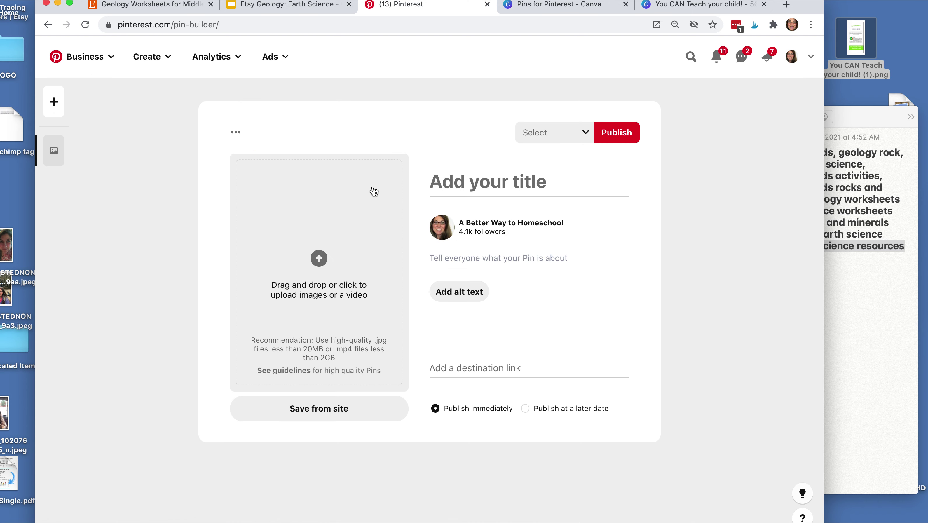
- Upload the desktop image "You CAN Teach your child! (1).png" to the new Pin
{"action": "left_click", "coordinate": [323, 257]}
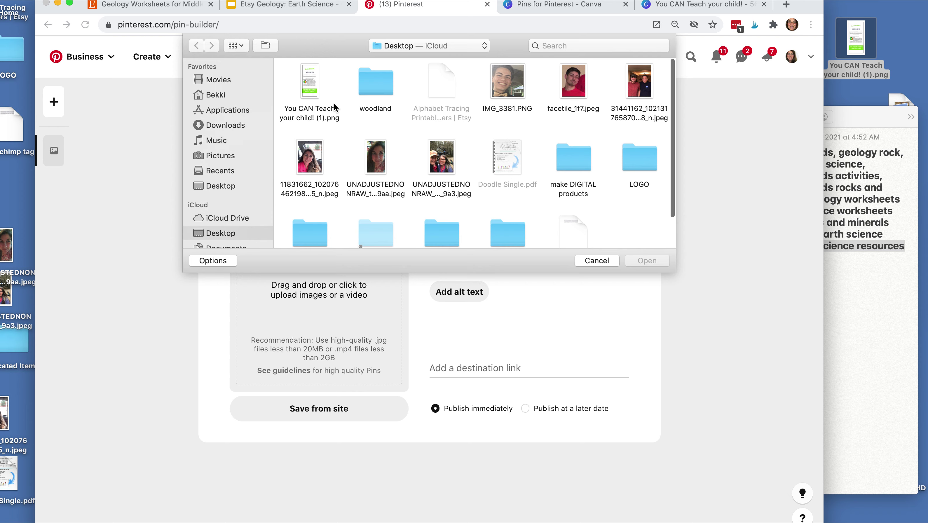
{"action": "left_click", "coordinate": [307, 88]}
{"action": "left_click", "coordinate": [648, 264]}
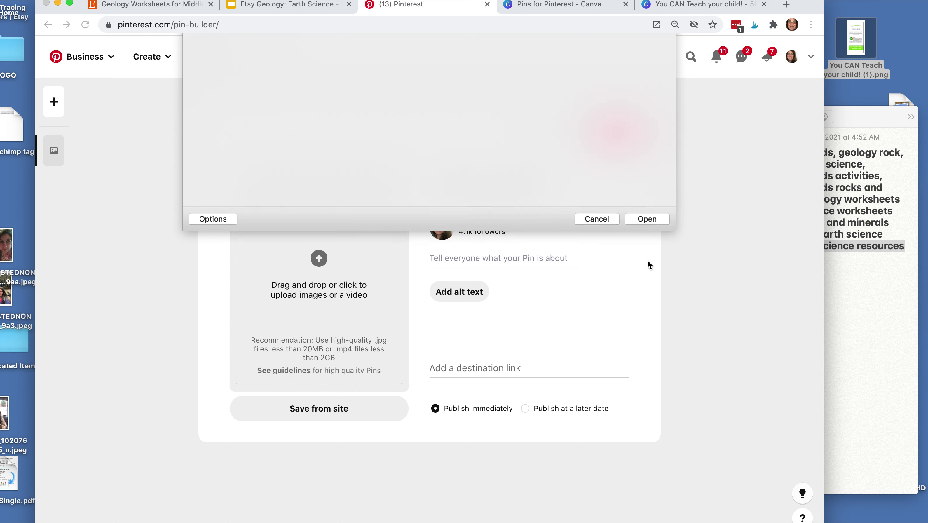
- Copy the geology listing's Etsy address up to "geology-worksheets-for-middle-school", leaving out the "?ref=shop_home_feat_2" ending
{"action": "left_click", "coordinate": [146, 5]}
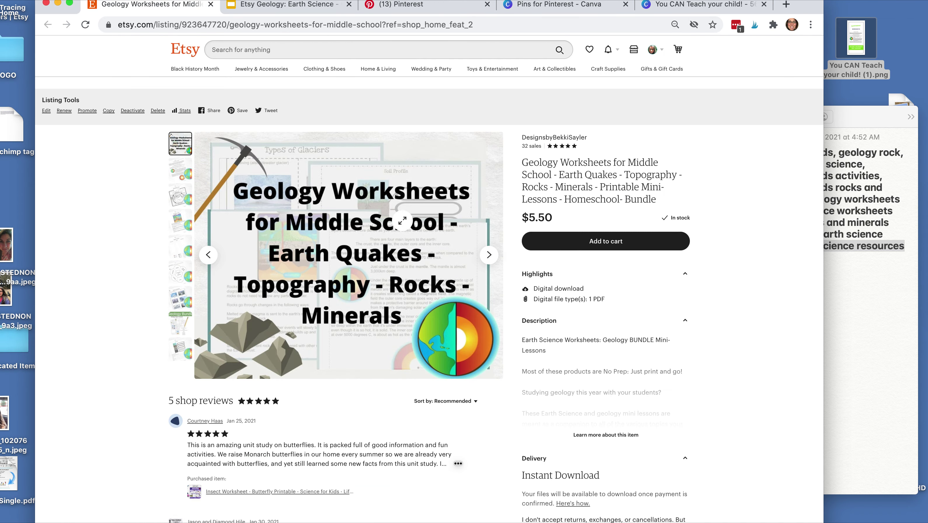
{"action": "left_click", "coordinate": [269, 26]}
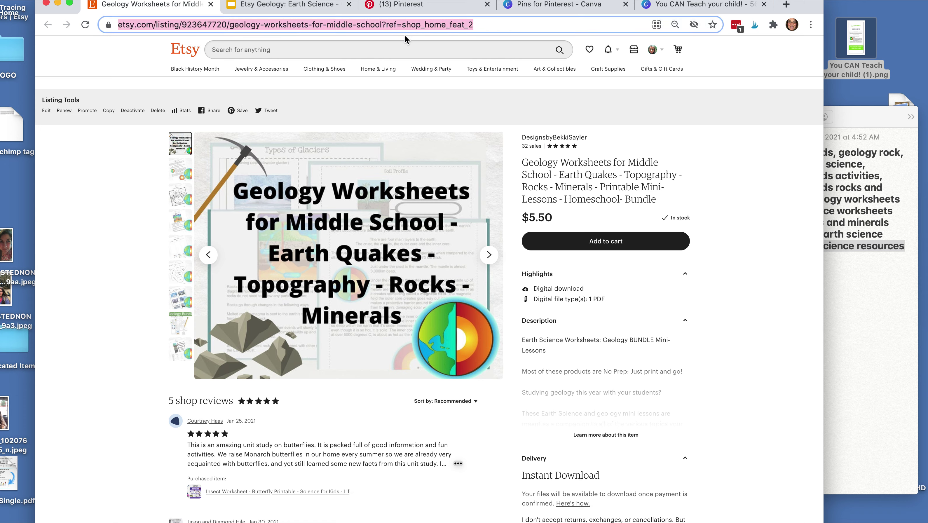
{"action": "left_click_drag", "start_coordinate": [383, 26], "coordinate": [464, 23]}
{"action": "left_click", "coordinate": [385, 24]}
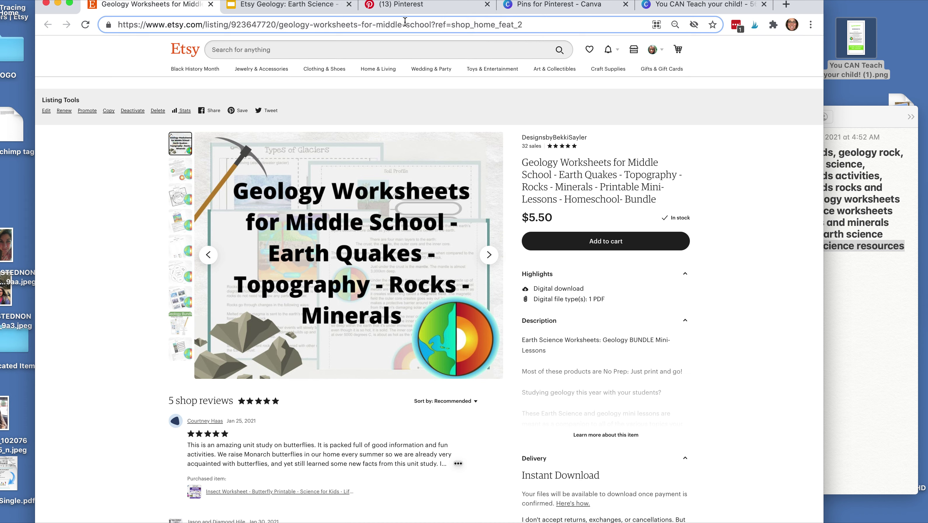
{"action": "left_click_drag", "start_coordinate": [431, 24], "coordinate": [135, 23]}
{"action": "left_click", "coordinate": [431, 24]}
{"action": "left_click_drag", "start_coordinate": [430, 24], "coordinate": [133, 53]}
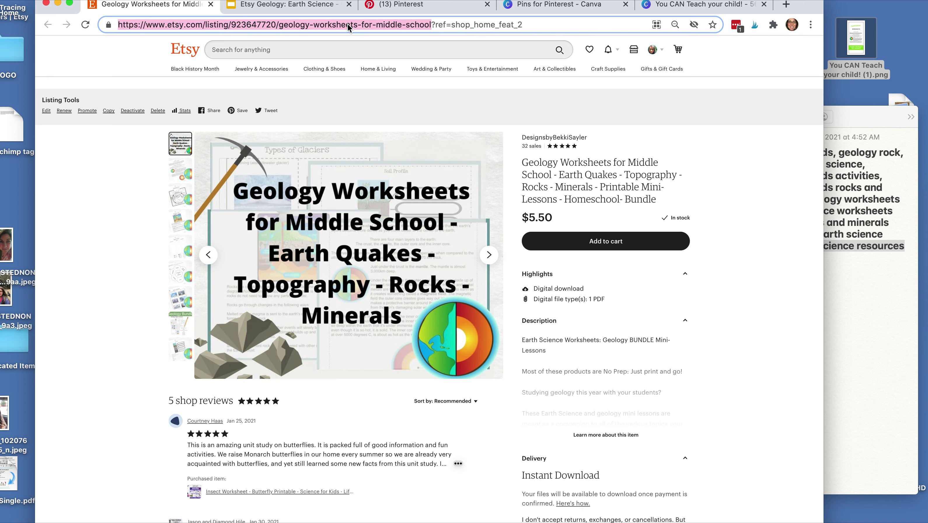
- Return to the Pinterest pin builder and paste the copied Etsy listing address as the Pin's destination link
{"action": "left_click", "coordinate": [432, 6]}
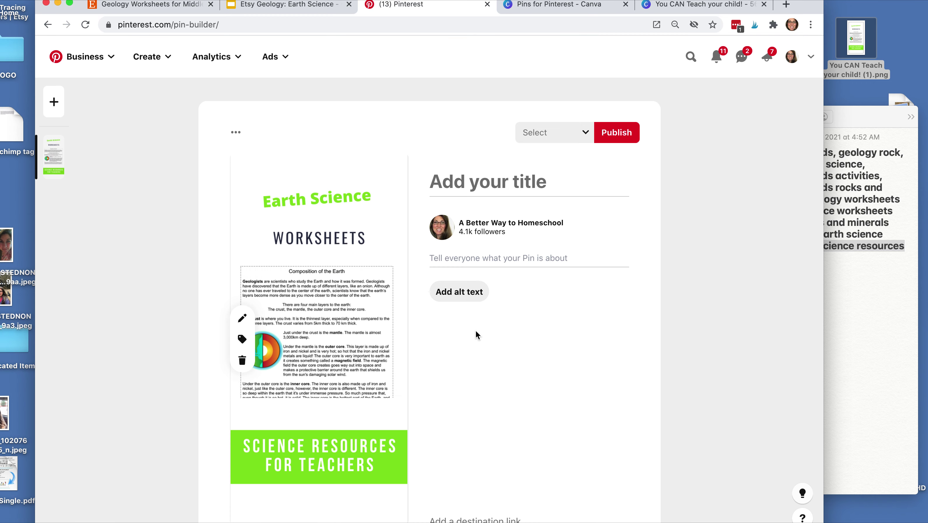
{"action": "left_click", "coordinate": [454, 442]}
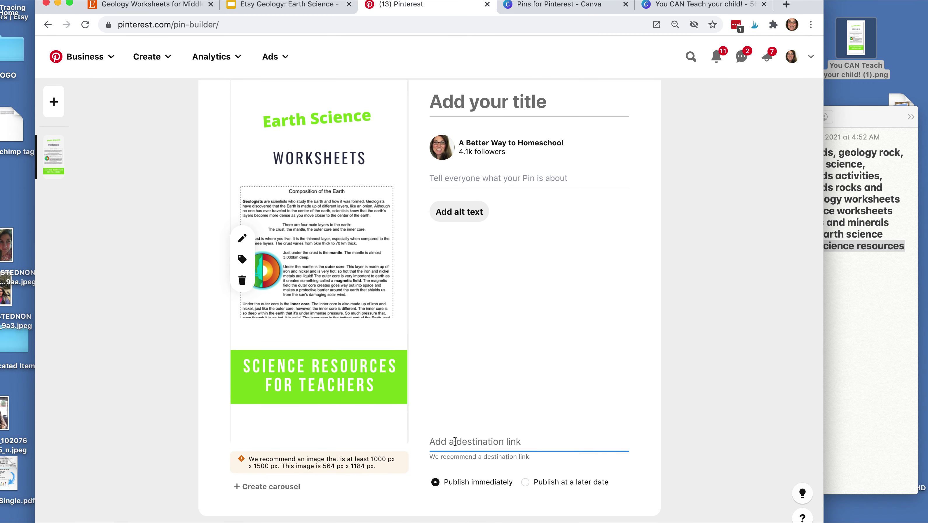
{"action": "type", "text": "47720/geology-worksheets-for-middle-school"}
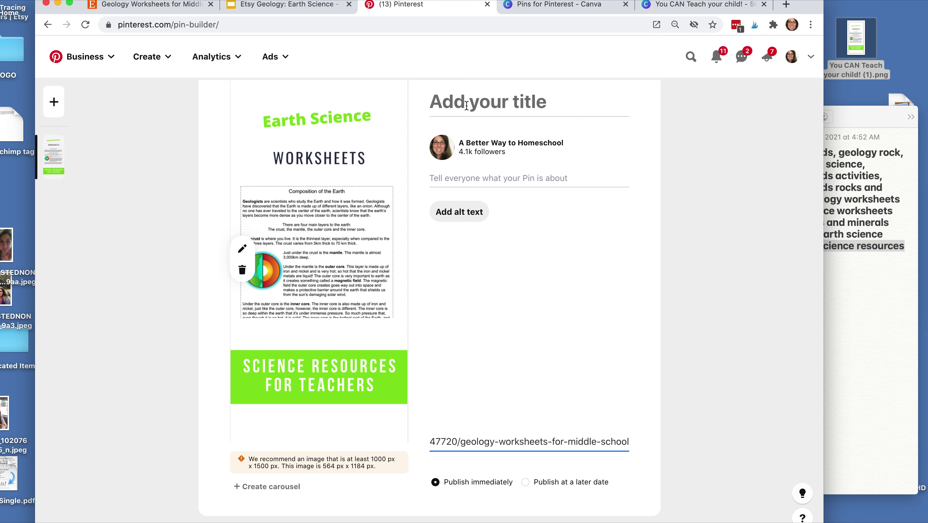
{"action": "left_click", "coordinate": [174, 7]}
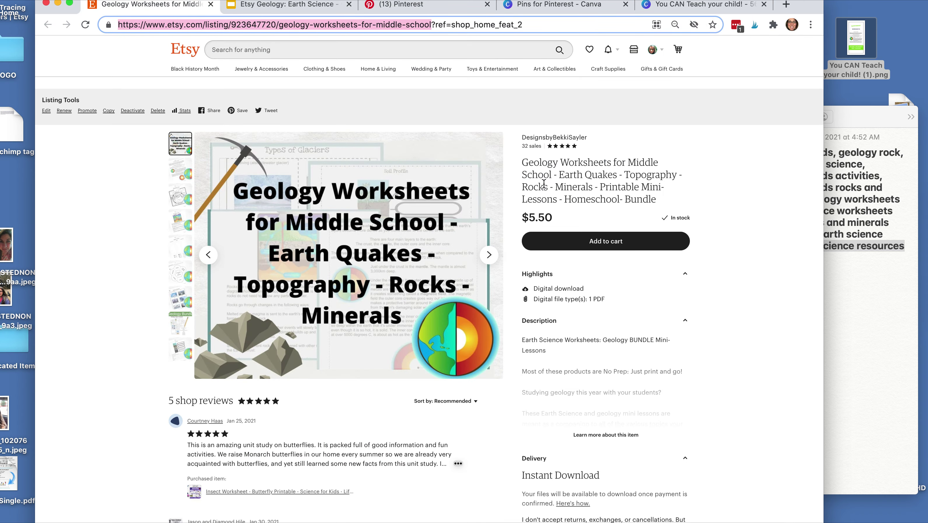
{"action": "left_click", "coordinate": [522, 164]}
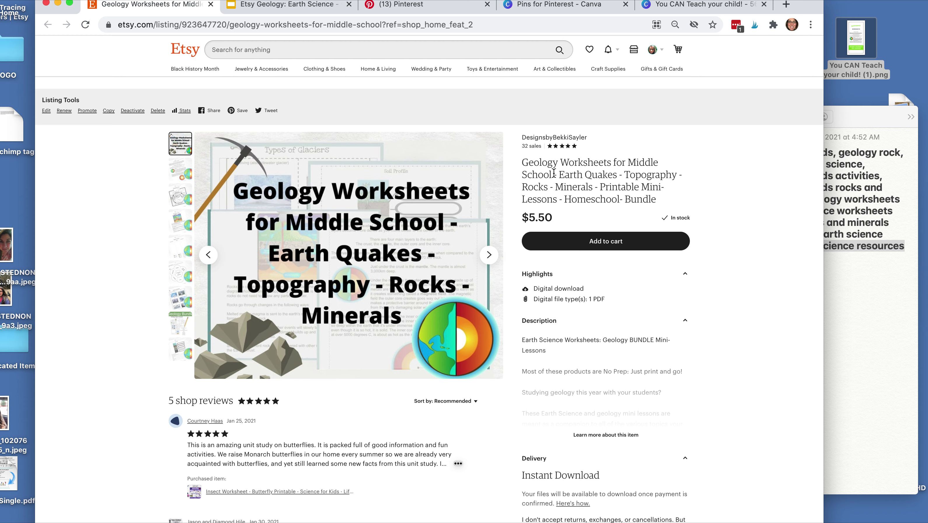
{"action": "left_click_drag", "start_coordinate": [550, 177], "coordinate": [520, 168]}
- Copy "geology worksheets for kids" from the keyword note and paste it as the Pin's title on Pinterest
{"action": "left_click", "coordinate": [858, 289]}
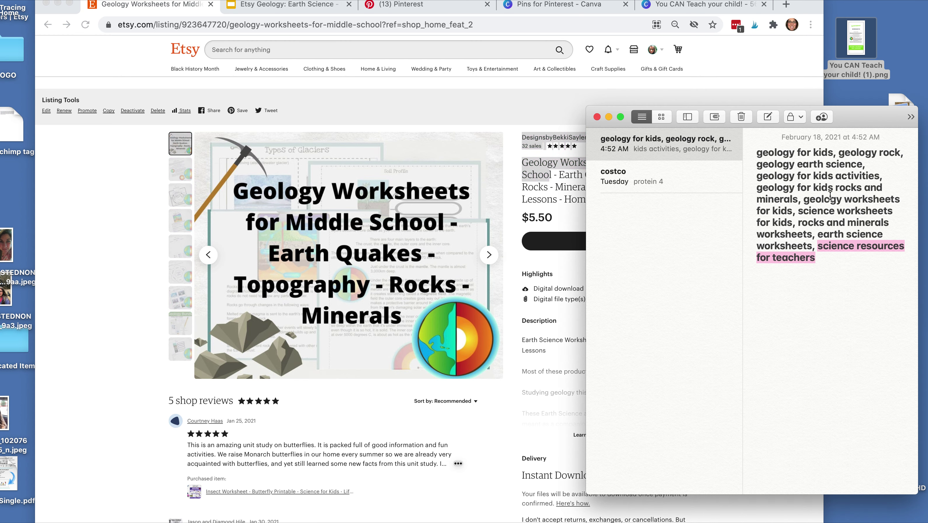
{"action": "left_click", "coordinate": [808, 223]}
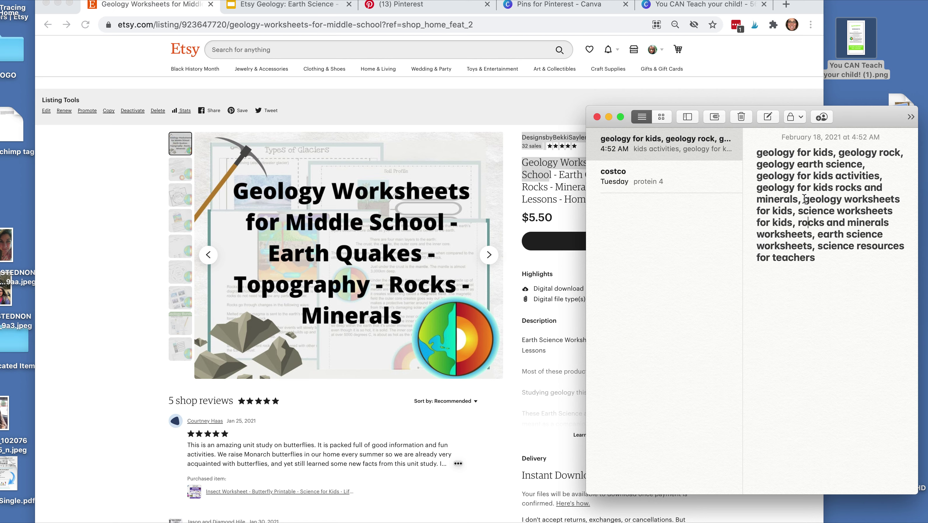
{"action": "left_click_drag", "start_coordinate": [804, 200], "coordinate": [792, 213]}
{"action": "key", "text": "super+c"}
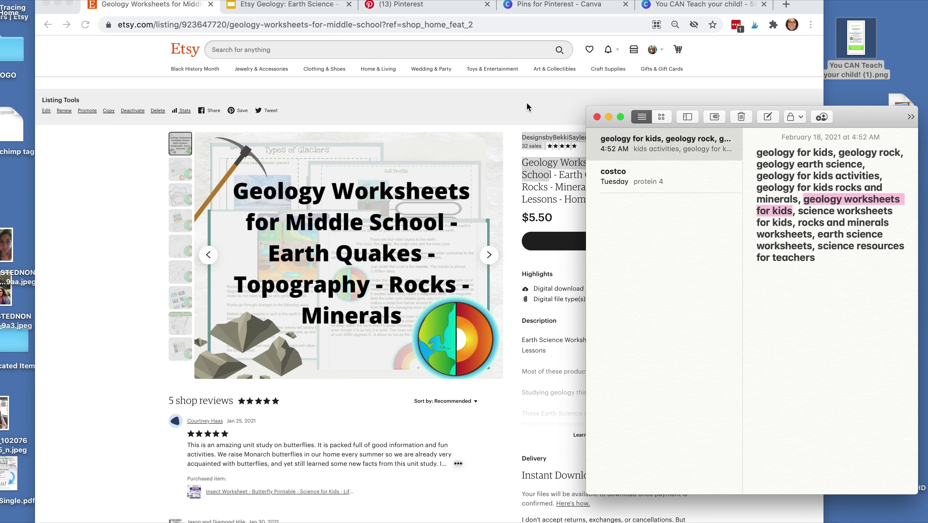
{"action": "left_click", "coordinate": [436, 7]}
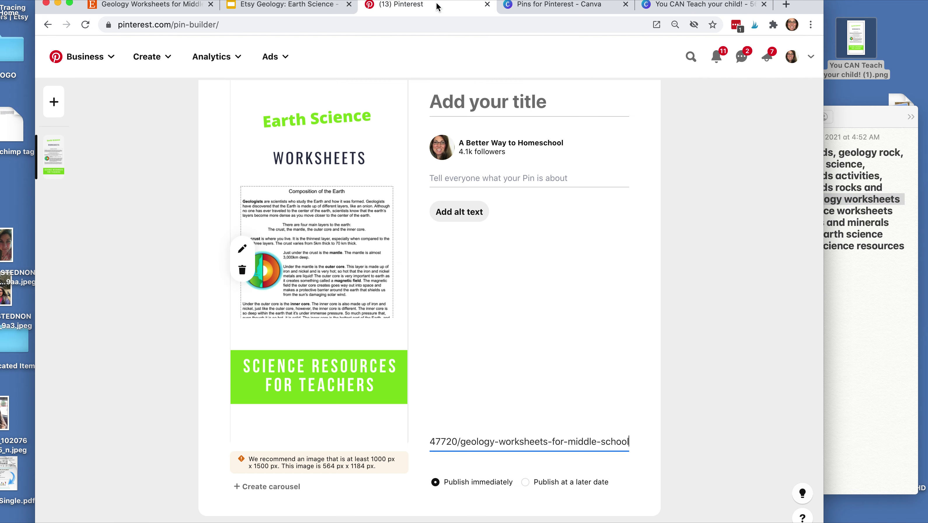
{"action": "left_click", "coordinate": [474, 97]}
{"action": "key", "text": "super+v"}
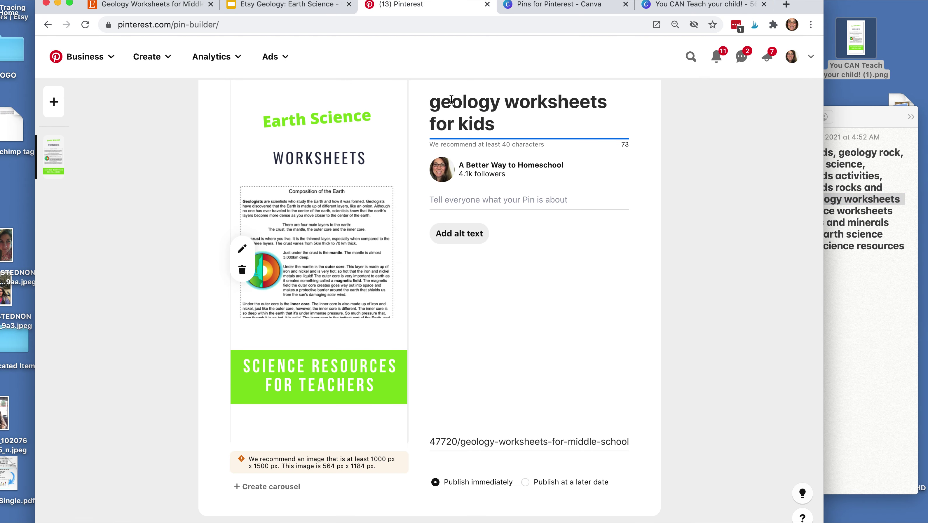
- Capitalize each main word in the Pin's title so it reads "Geology Worksheets for Kids"
{"action": "left_click", "coordinate": [438, 103]}
{"action": "key", "text": "BackSpace"}
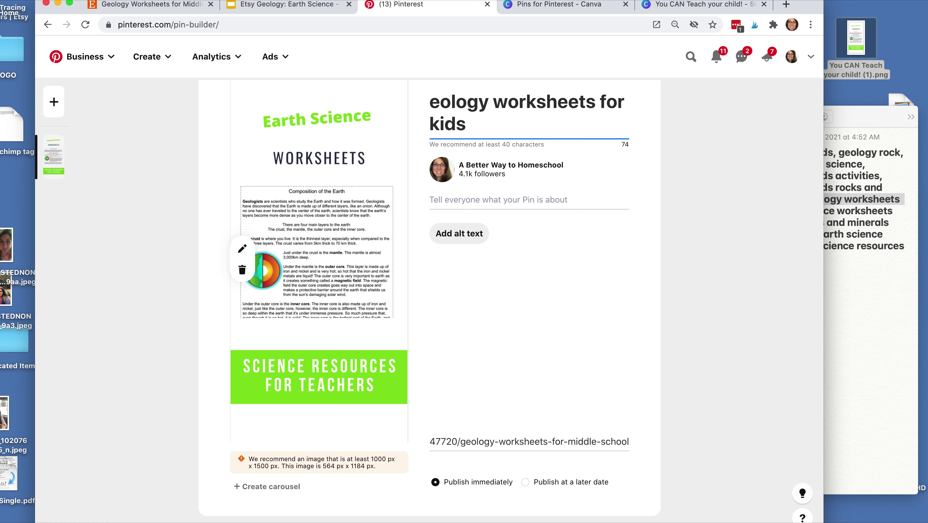
{"action": "type", "text": "G"}
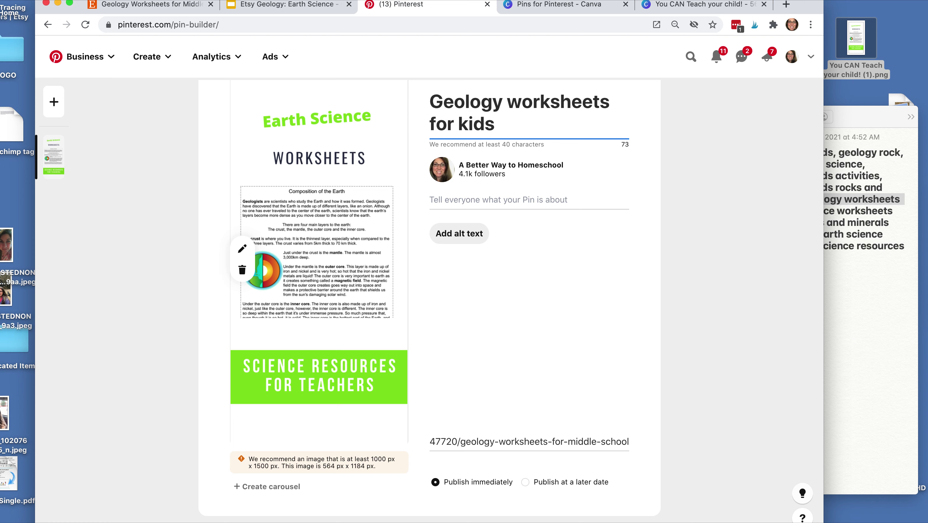
{"action": "left_click", "coordinate": [523, 103]}
{"action": "key", "text": "BackSpace"}
{"action": "type", "text": "W"}
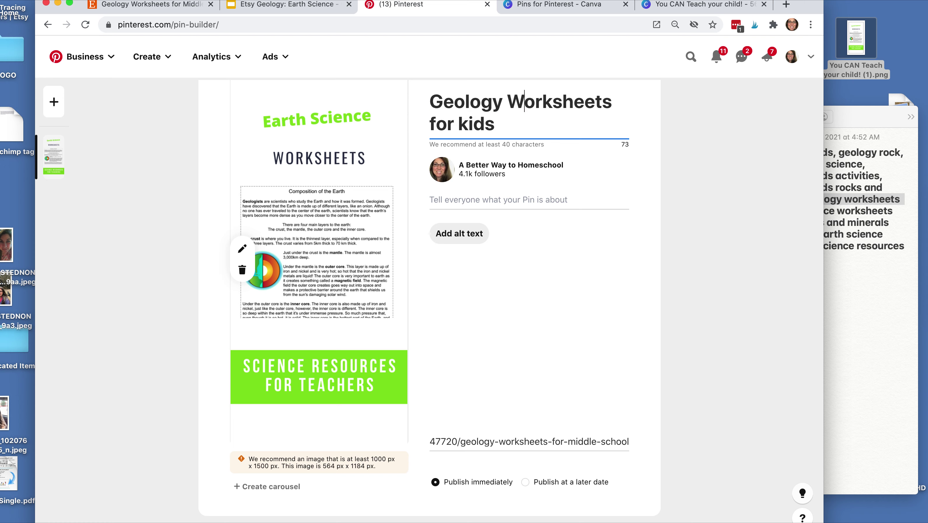
{"action": "left_click", "coordinate": [469, 125]}
{"action": "key", "text": "BackSpace"}
{"action": "type", "text": "K"}
- Copy the full keyword list from the note and paste it as the Pin's description on Pinterest
{"action": "left_click", "coordinate": [845, 260]}
{"action": "left_click_drag", "start_coordinate": [824, 261], "coordinate": [742, 135]}
{"action": "key", "text": "super+c"}
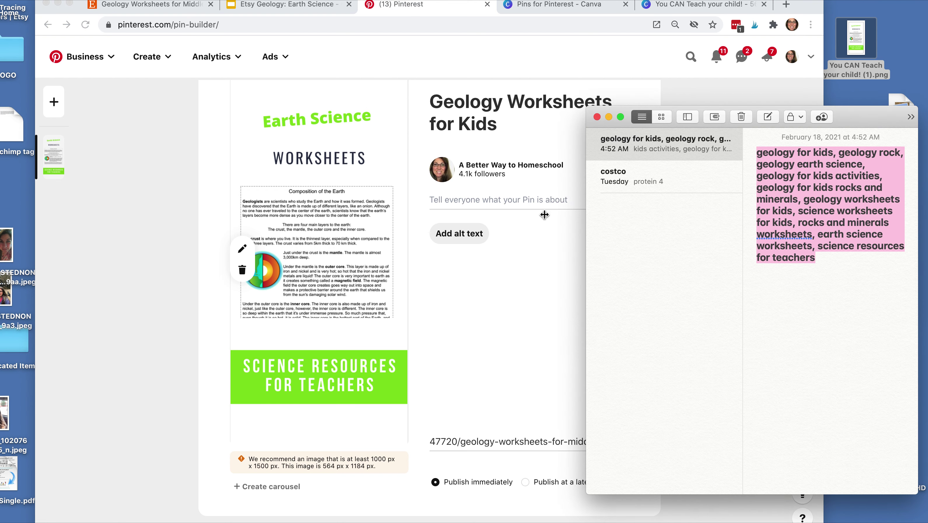
{"action": "left_click", "coordinate": [534, 202]}
{"action": "key", "text": "super+v"}
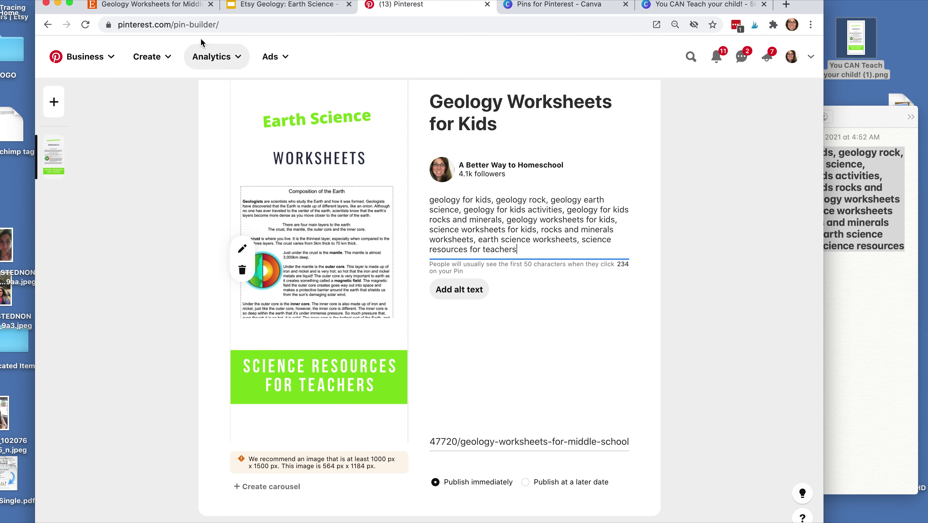
- Expand the Etsy listing's description and copy the sentence from "These Earth Science and geology mini lessons" to "will explore this year."
{"action": "left_click", "coordinate": [157, 7]}
{"action": "scroll", "coordinate": [579, 379], "scroll_direction": "down", "scroll_amount": 2}
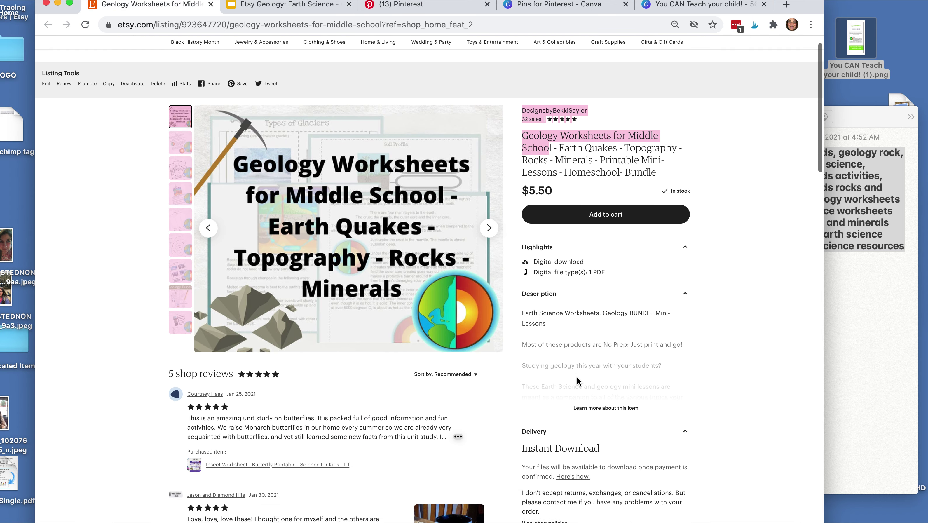
{"action": "left_click", "coordinate": [599, 380]}
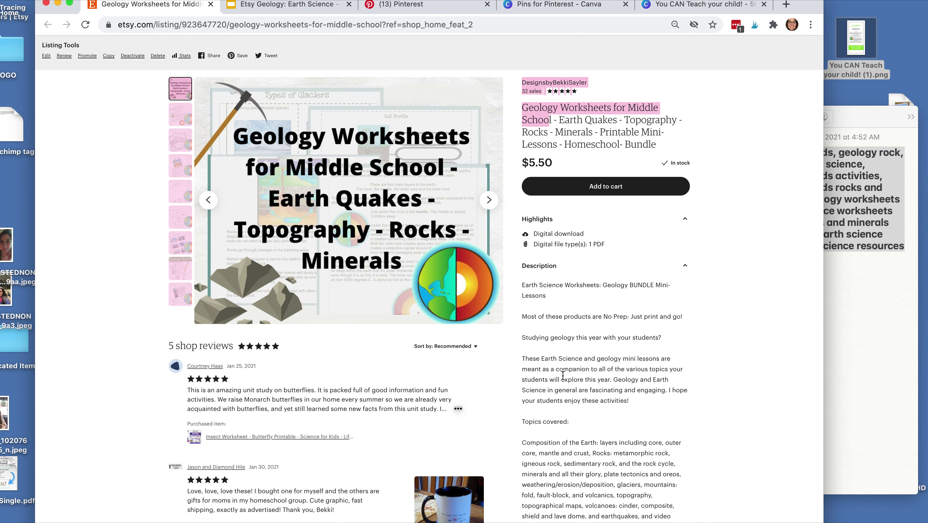
{"action": "scroll", "coordinate": [502, 276], "scroll_direction": "down", "scroll_amount": 2}
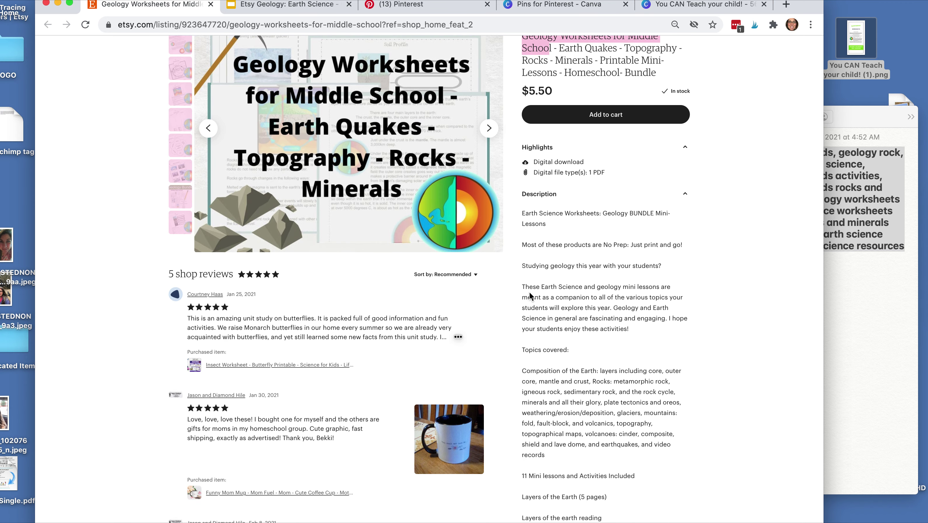
{"action": "left_click_drag", "start_coordinate": [523, 287], "coordinate": [611, 307]}
{"action": "key", "text": "super+c"}
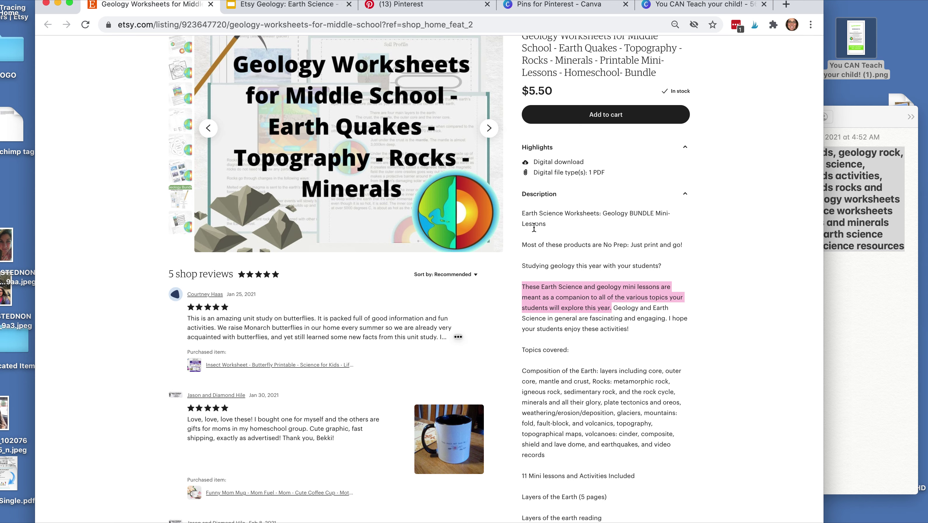
- Paste the copied sentence at the start of the Pin's description and separate it from the keywords with a blank line
{"action": "left_click", "coordinate": [446, 10]}
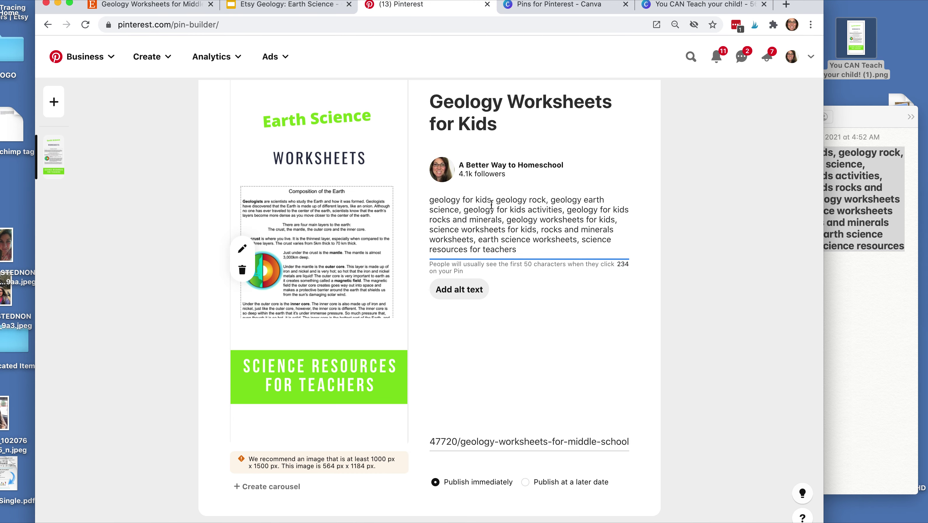
{"action": "left_click", "coordinate": [429, 200]}
{"action": "key", "text": "super+v"}
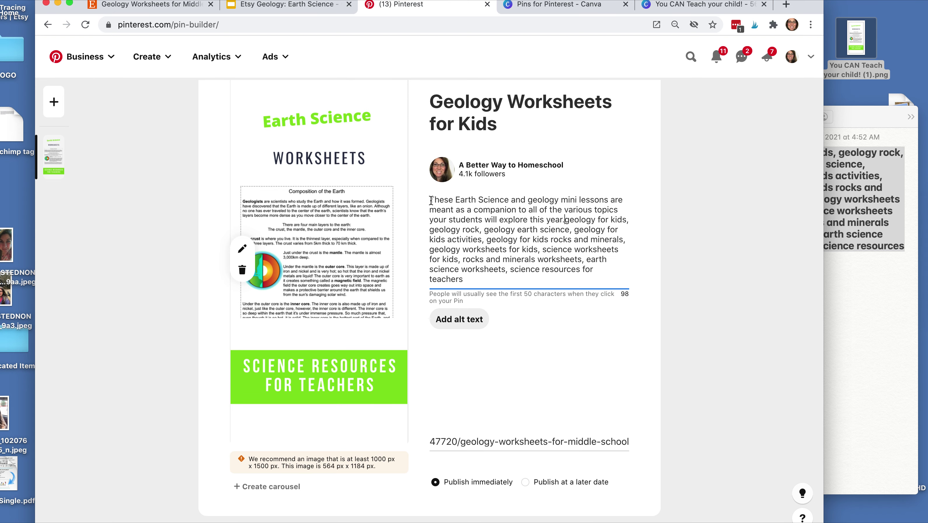
{"action": "key", "text": "Return"}
{"action": "key", "text": "Return"}
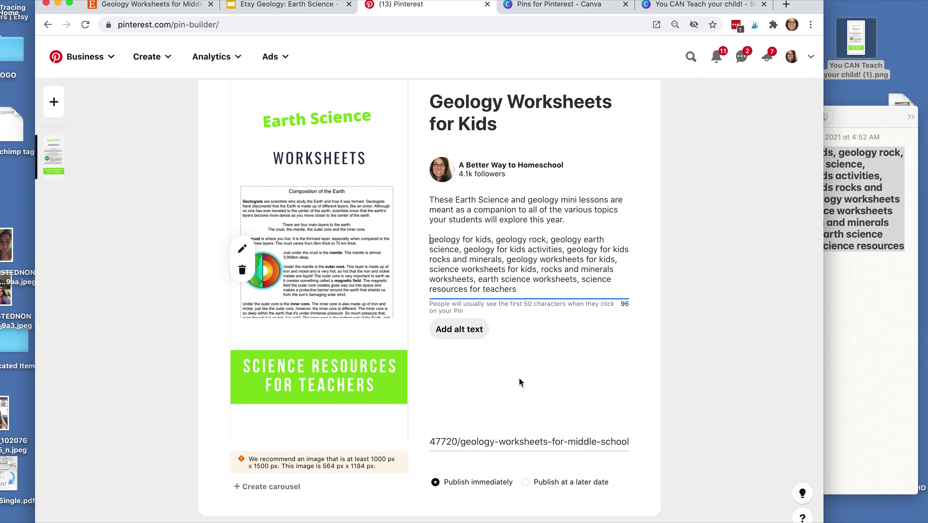
- Publish the Pin to the first listed board, "teacher resour...", and dismiss the promotion offer
{"action": "scroll", "coordinate": [519, 377], "scroll_direction": "up", "scroll_amount": 3}
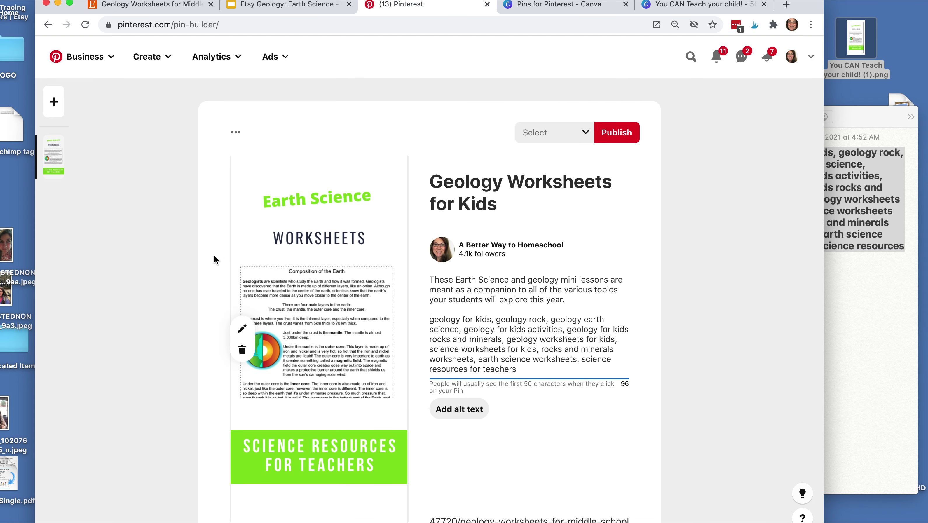
{"action": "left_click", "coordinate": [555, 136]}
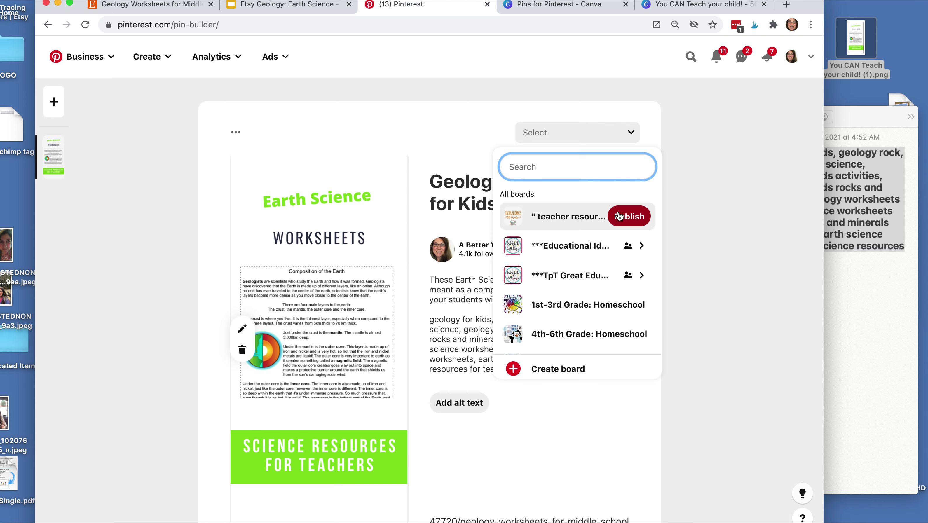
{"action": "left_click", "coordinate": [619, 216]}
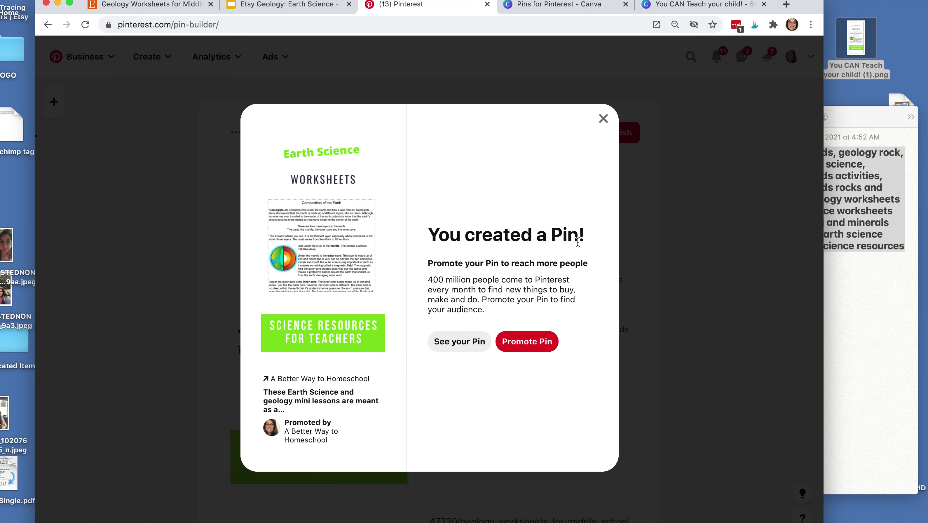
{"action": "left_click", "coordinate": [601, 118]}
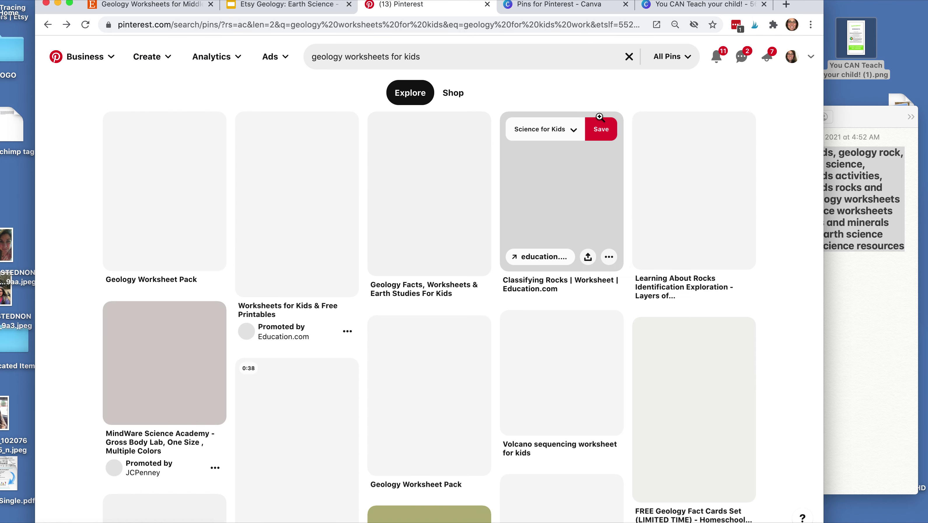
- Go to tailwindapp.com in place of the Canva folder page and open the Tailwind dashboard
{"action": "left_click", "coordinate": [533, 8]}
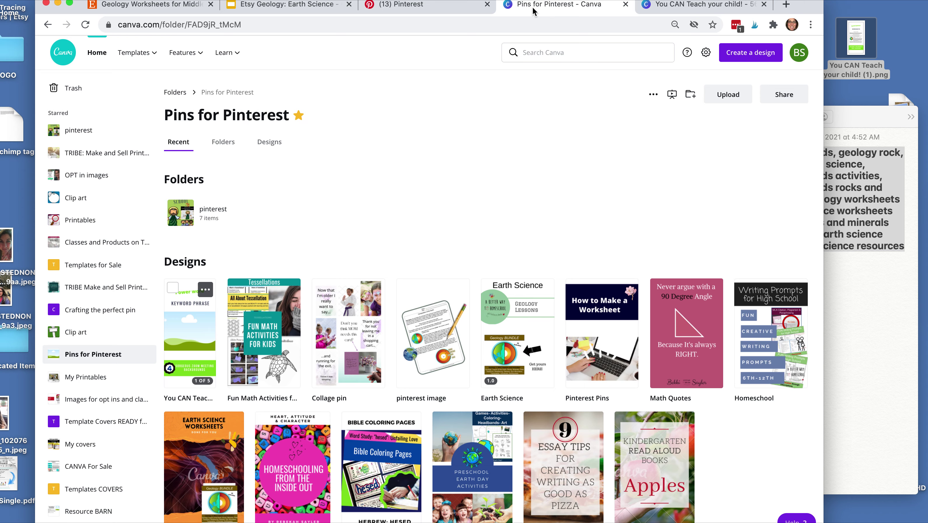
{"action": "left_click", "coordinate": [528, 26]}
{"action": "type", "text": "tai"}
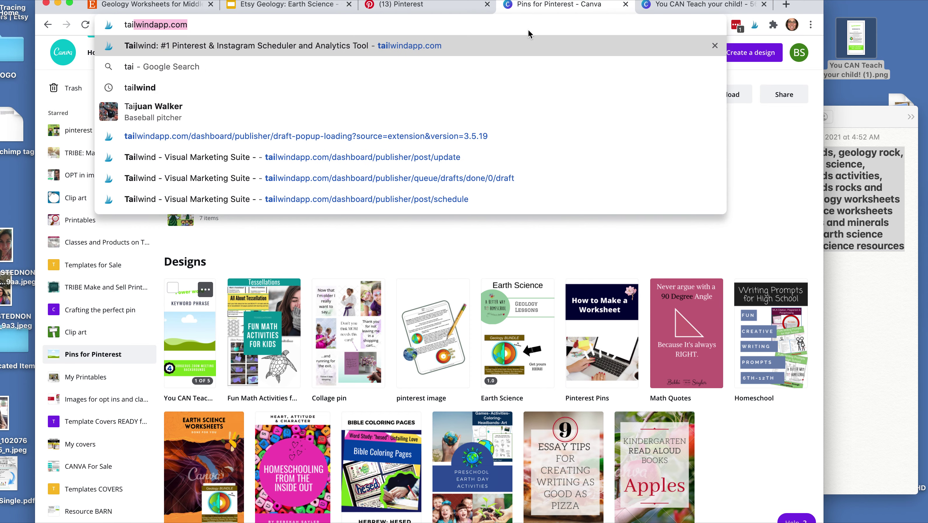
{"action": "left_click", "coordinate": [514, 46]}
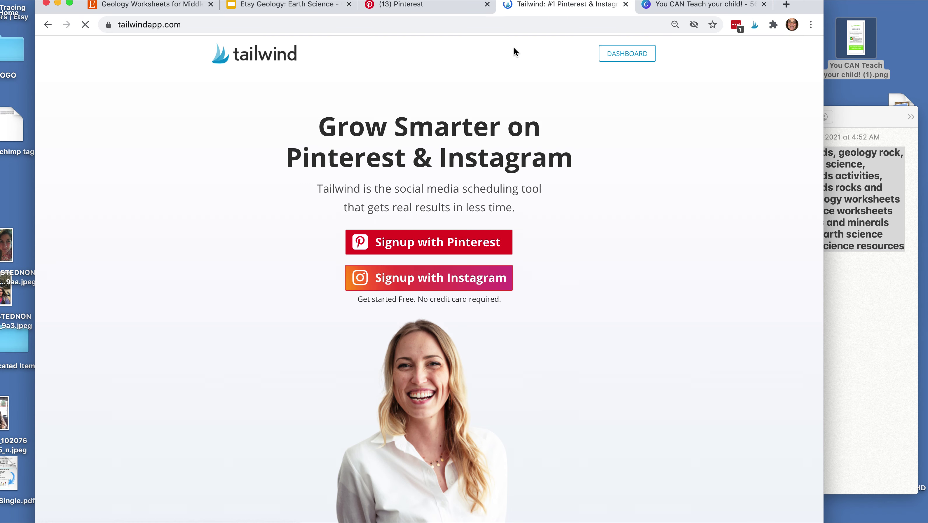
{"action": "left_click", "coordinate": [624, 62]}
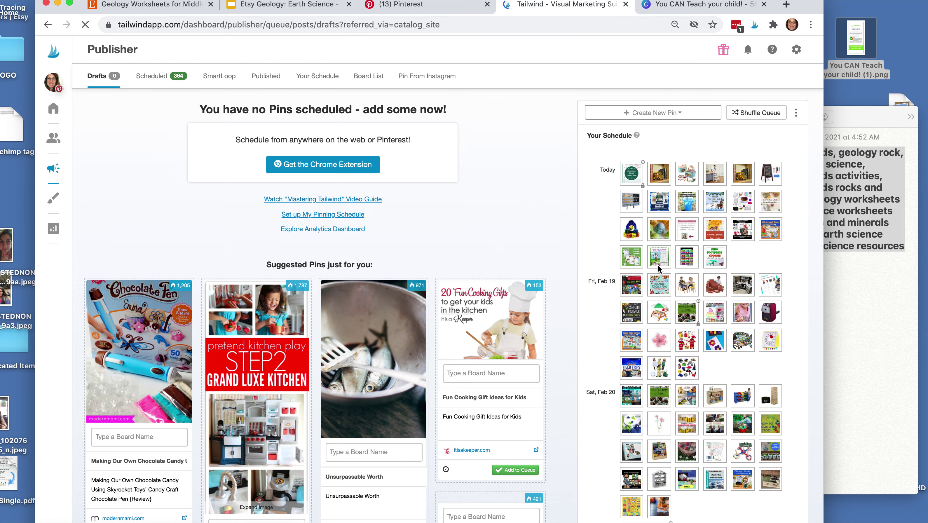
- Examine the Tailwind publishing schedule from today to early March for filled and empty time slots
{"action": "scroll", "coordinate": [672, 297], "scroll_direction": "down", "scroll_amount": 3}
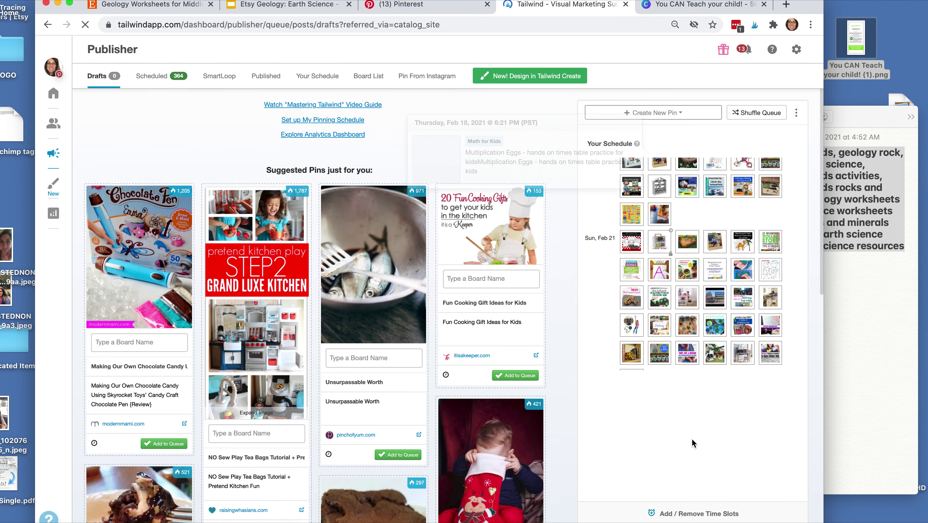
{"action": "scroll", "coordinate": [692, 440], "scroll_direction": "down", "scroll_amount": 15}
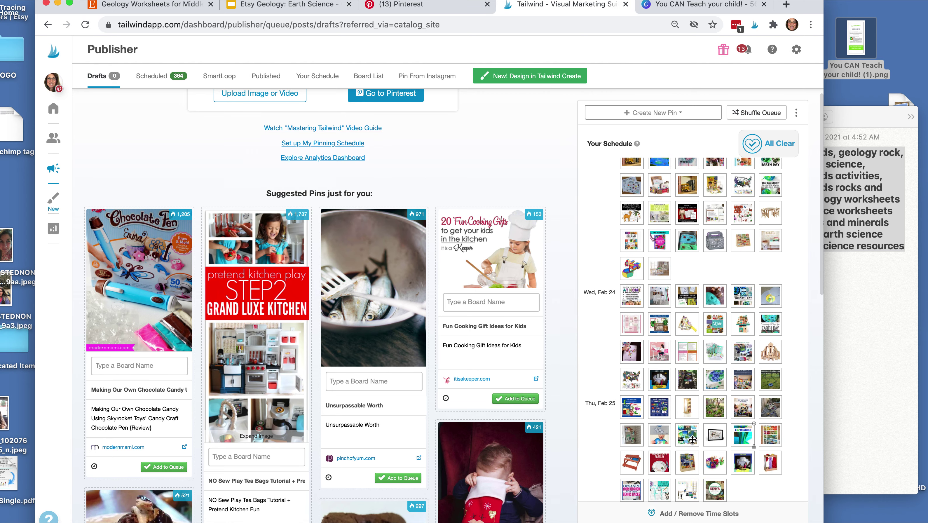
{"action": "scroll", "coordinate": [692, 439], "scroll_direction": "down", "scroll_amount": 20}
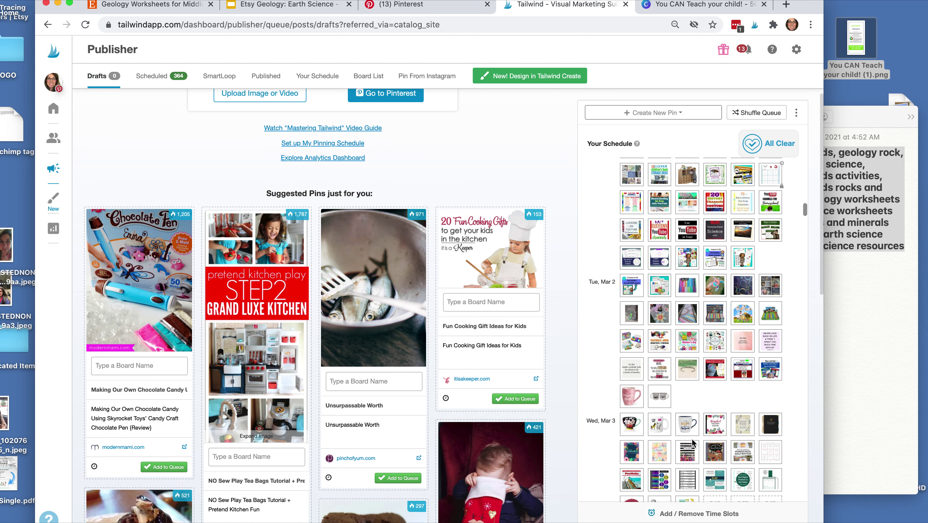
{"action": "scroll", "coordinate": [691, 440], "scroll_direction": "down", "scroll_amount": 5}
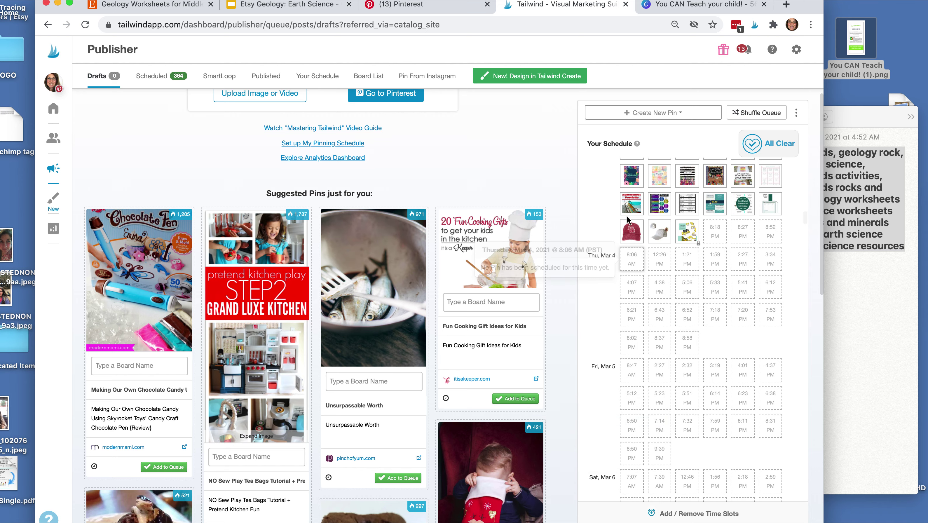
{"action": "scroll", "coordinate": [686, 258], "scroll_direction": "up", "scroll_amount": 8}
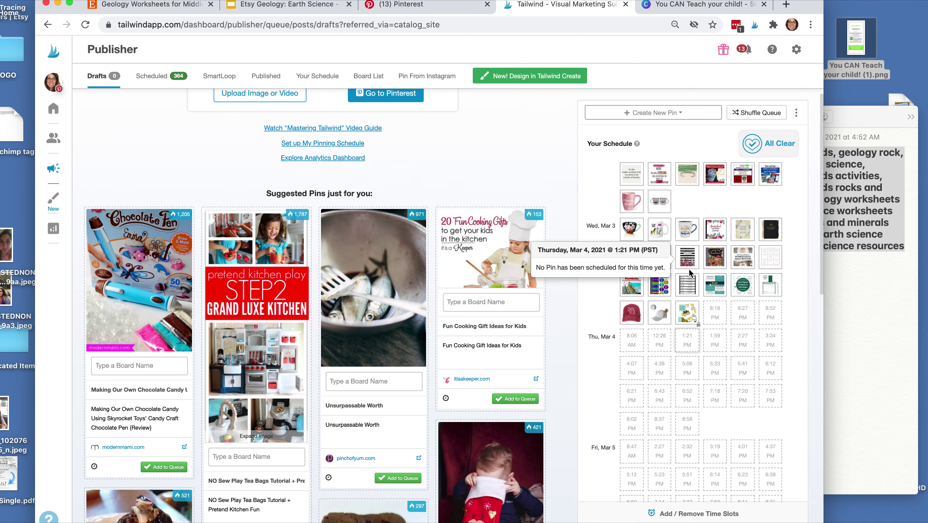
{"action": "scroll", "coordinate": [688, 273], "scroll_direction": "up", "scroll_amount": 15}
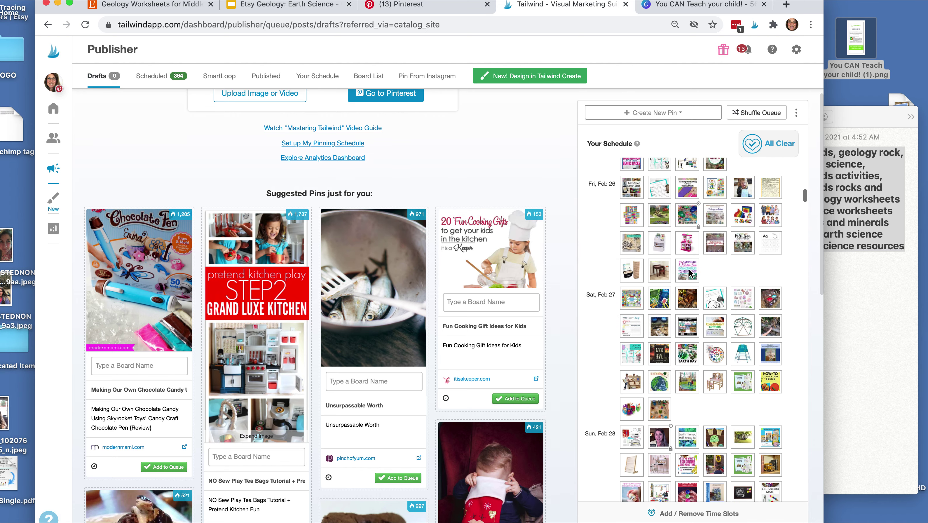
{"action": "scroll", "coordinate": [688, 273], "scroll_direction": "up", "scroll_amount": 15}
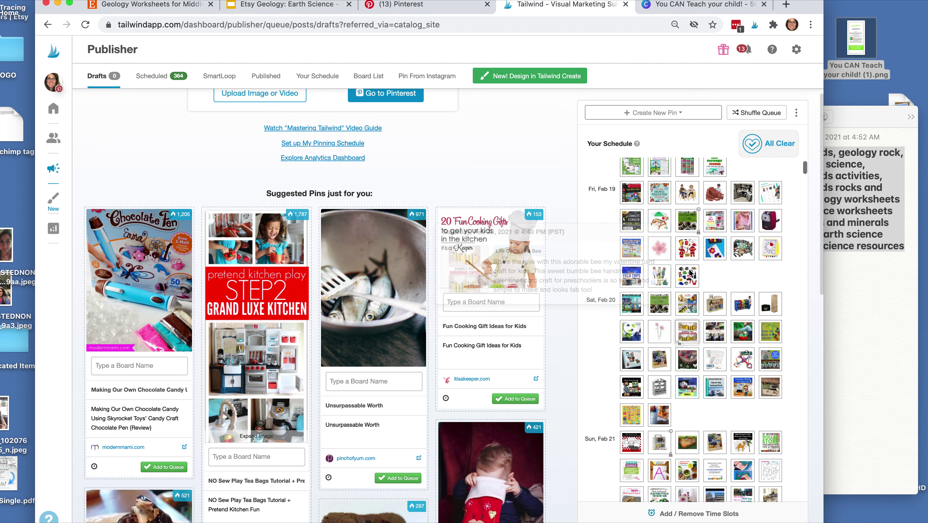
{"action": "scroll", "coordinate": [534, 144], "scroll_direction": "up", "scroll_amount": 3}
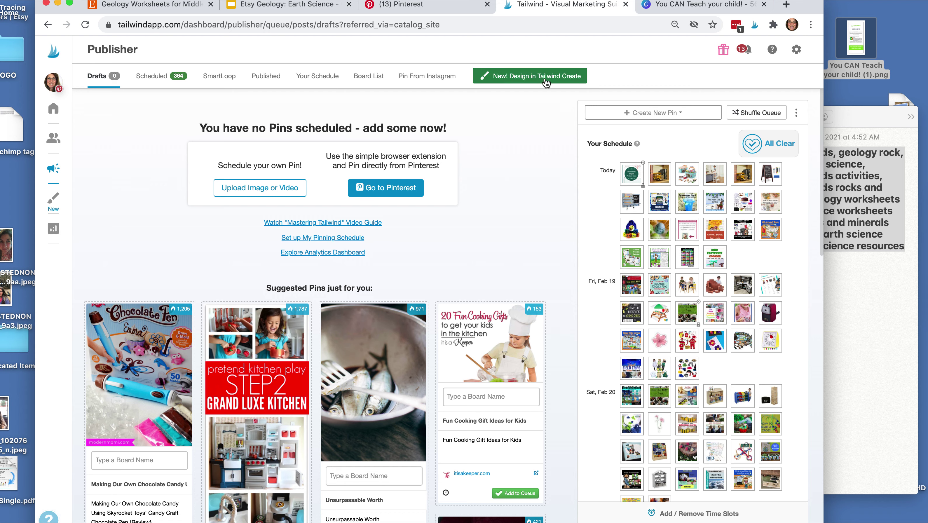
- Start a Tailwind Create design and set its destination link to the Etsy listing address ending in "geology-worksheets-for-middle-school", without the "?ref=" part
{"action": "left_click", "coordinate": [534, 79]}
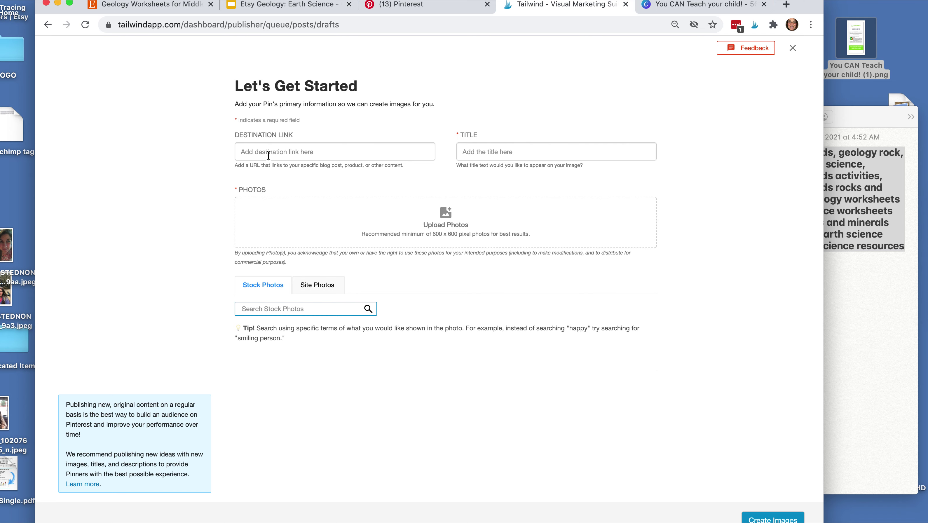
{"action": "left_click", "coordinate": [136, 6]}
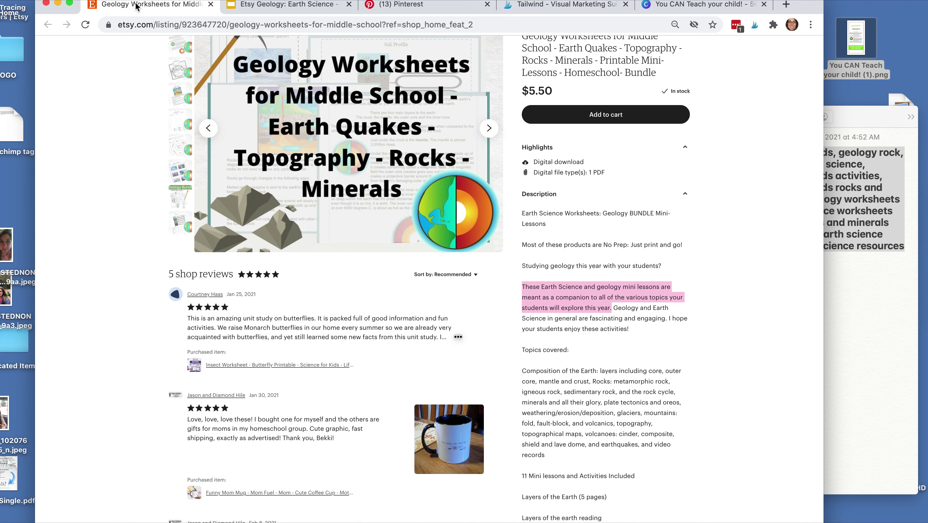
{"action": "left_click", "coordinate": [208, 24]}
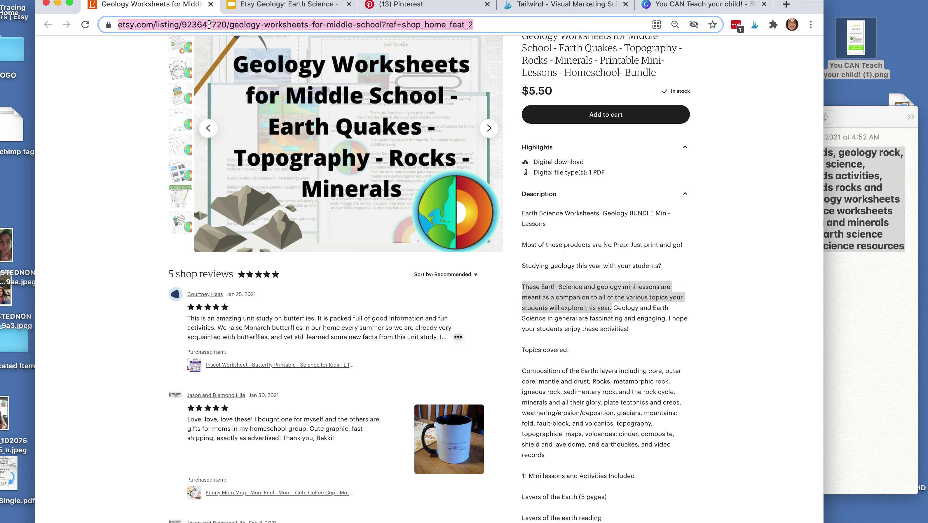
{"action": "left_click", "coordinate": [382, 25]}
{"action": "left_click_drag", "start_coordinate": [434, 25], "coordinate": [180, 52]}
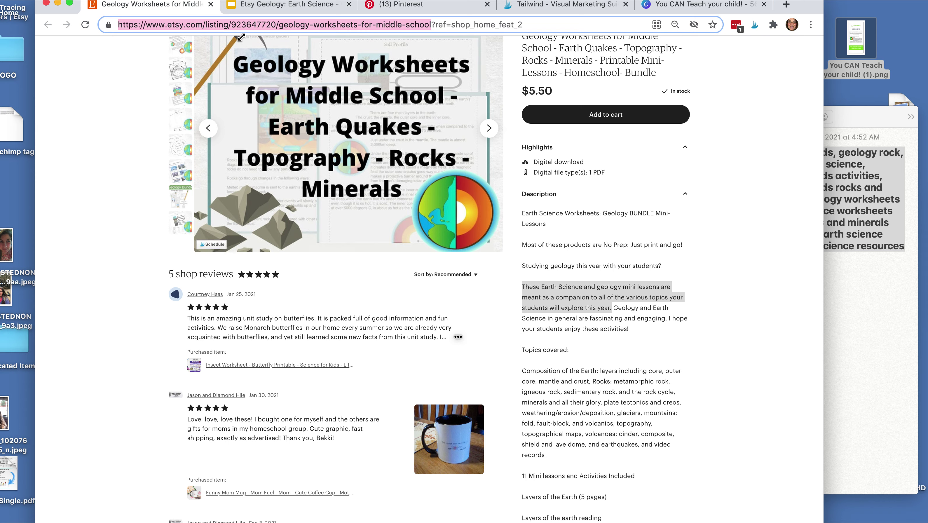
{"action": "left_click", "coordinate": [549, 8]}
{"action": "left_click", "coordinate": [310, 152]}
{"action": "key", "text": "super+v"}
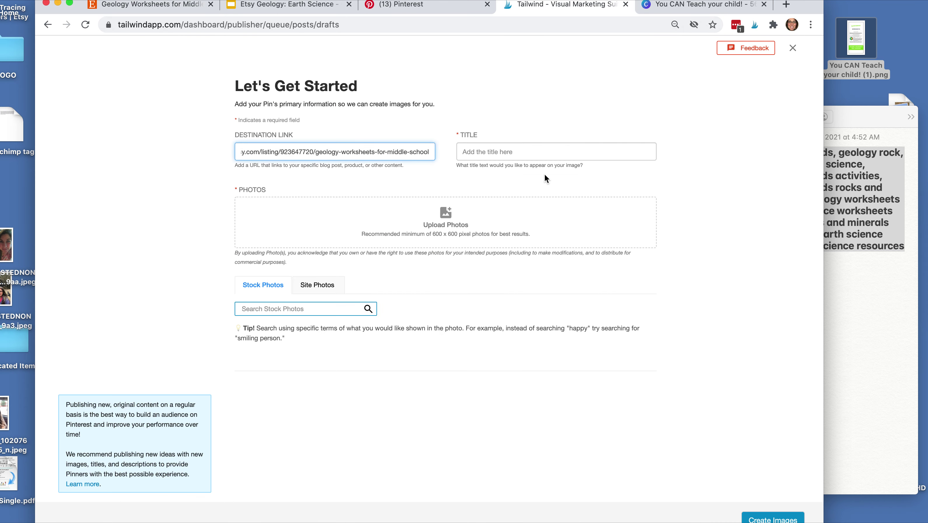
- Copy the phrase "science worksheets for kids" from the keyword list in the Notes window
{"action": "left_click", "coordinate": [515, 152]}
{"action": "left_click", "coordinate": [885, 346]}
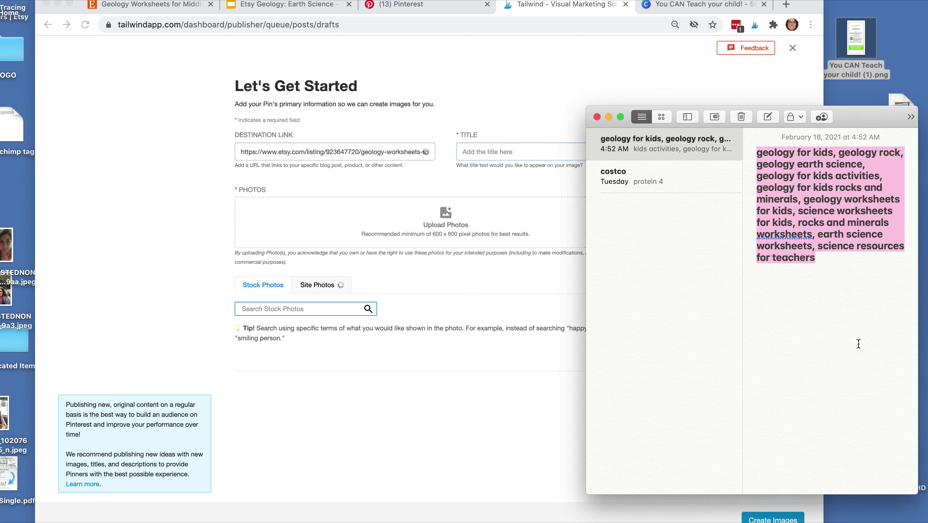
{"action": "left_click", "coordinate": [808, 214]}
{"action": "left_click_drag", "start_coordinate": [798, 212], "coordinate": [792, 223]}
{"action": "key", "text": "super+c"}
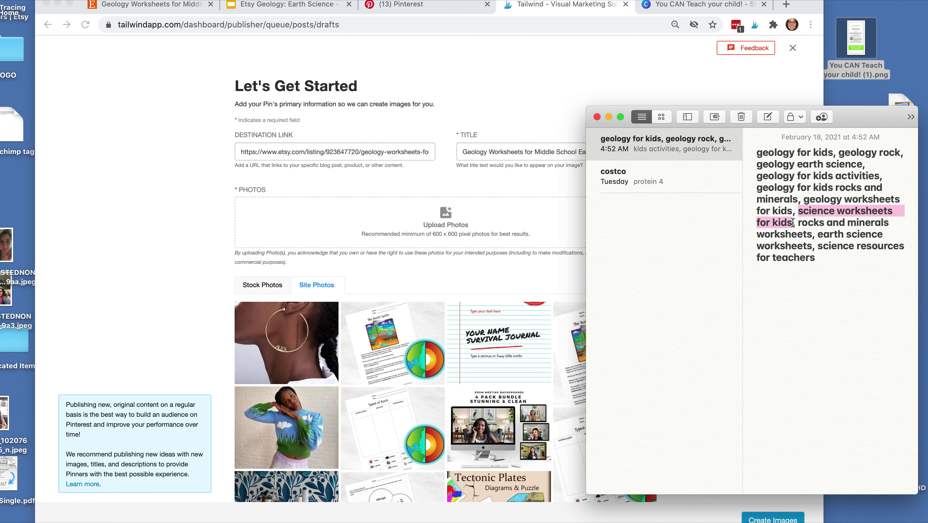
- Replace the pin title in Tailwind with the copied keyword phrase, capitalized as "Science Worksheets for Kids"
{"action": "triple_click", "coordinate": [527, 152]}
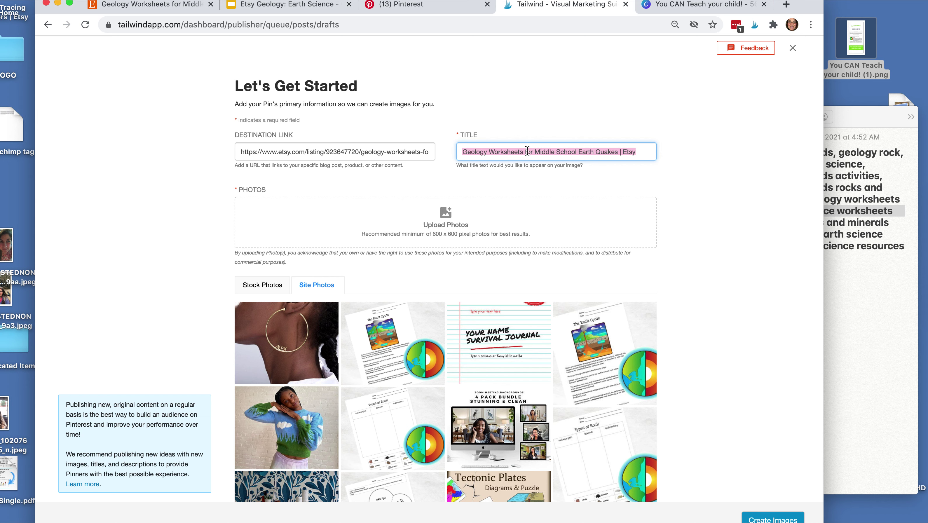
{"action": "key", "text": "super+v"}
{"action": "left_click", "coordinate": [465, 152]}
{"action": "key", "text": "BackSpace"}
{"action": "type", "text": "S"}
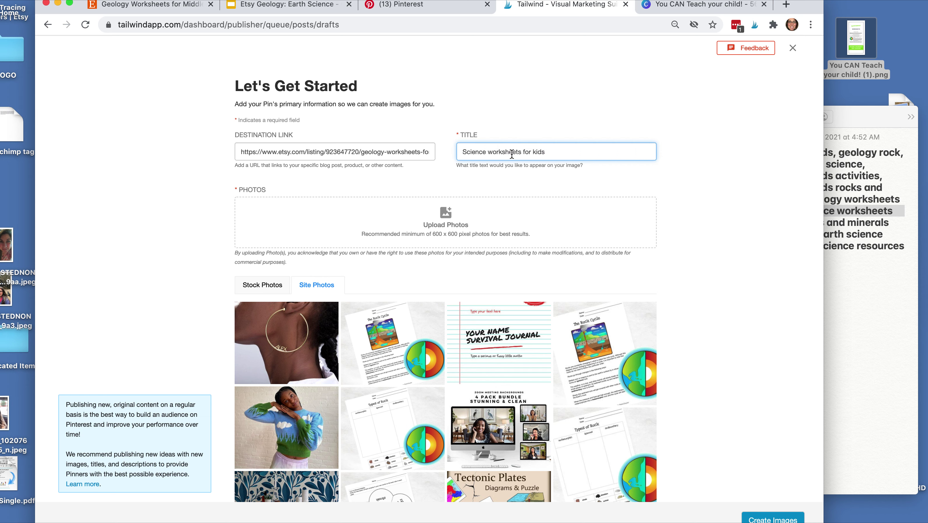
{"action": "left_click", "coordinate": [492, 152]}
{"action": "key", "text": "BackSpace"}
{"action": "type", "text": "W"}
- Add the Rock Cycle, Types of Rock, Properties of Minerals and Types of Glaciers worksheet images from the site photos
{"action": "left_click", "coordinate": [452, 223]}
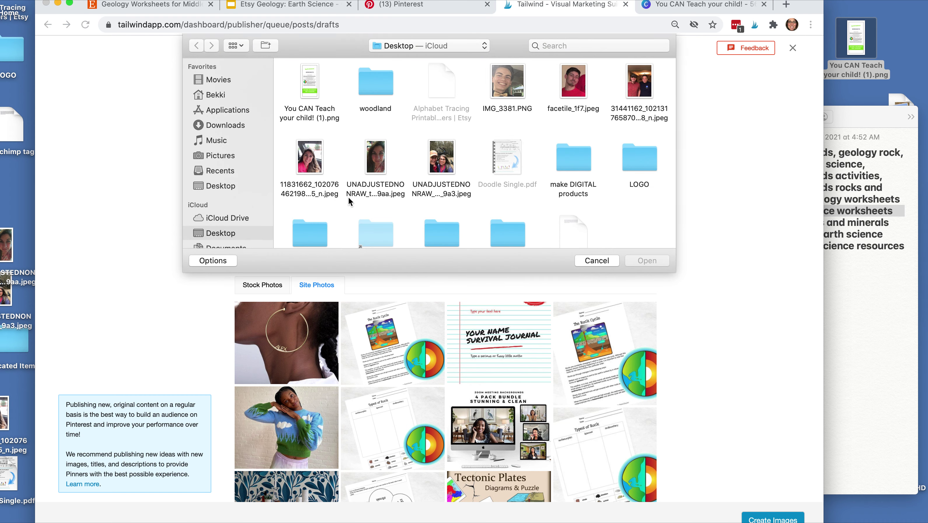
{"action": "left_click", "coordinate": [596, 261]}
{"action": "scroll", "coordinate": [582, 329], "scroll_direction": "down", "scroll_amount": 5}
{"action": "left_click", "coordinate": [394, 197]}
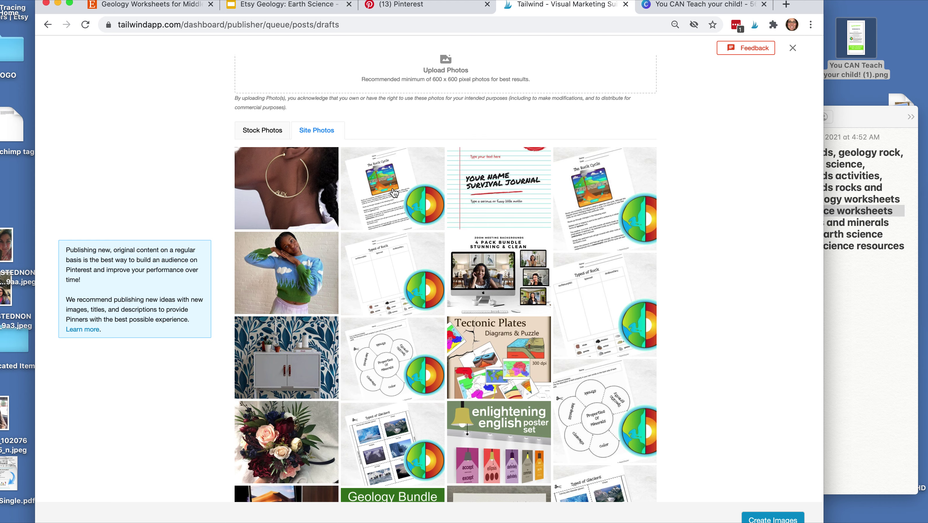
{"action": "left_click", "coordinate": [615, 214]}
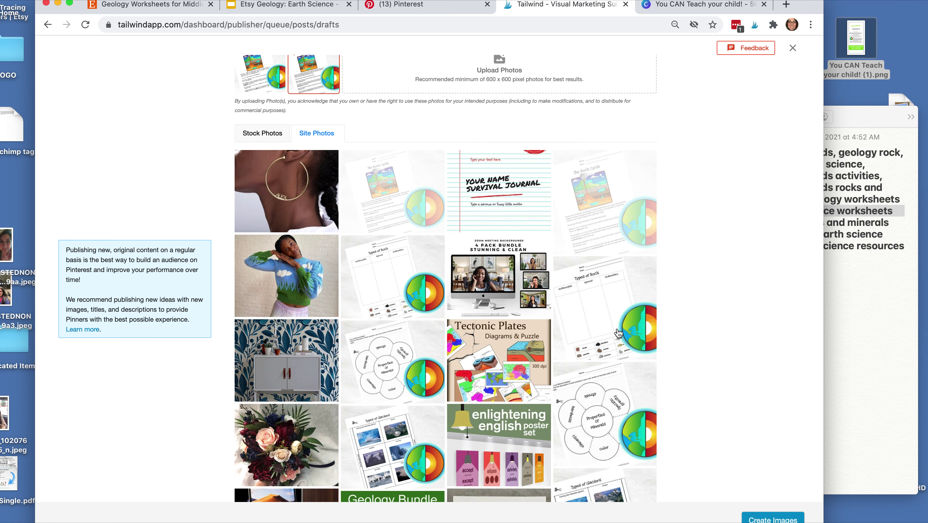
{"action": "left_click", "coordinate": [618, 326]}
{"action": "left_click", "coordinate": [398, 373]}
{"action": "left_click", "coordinate": [581, 423]}
{"action": "left_click", "coordinate": [385, 452]}
{"action": "scroll", "coordinate": [385, 452], "scroll_direction": "down", "scroll_amount": 5}
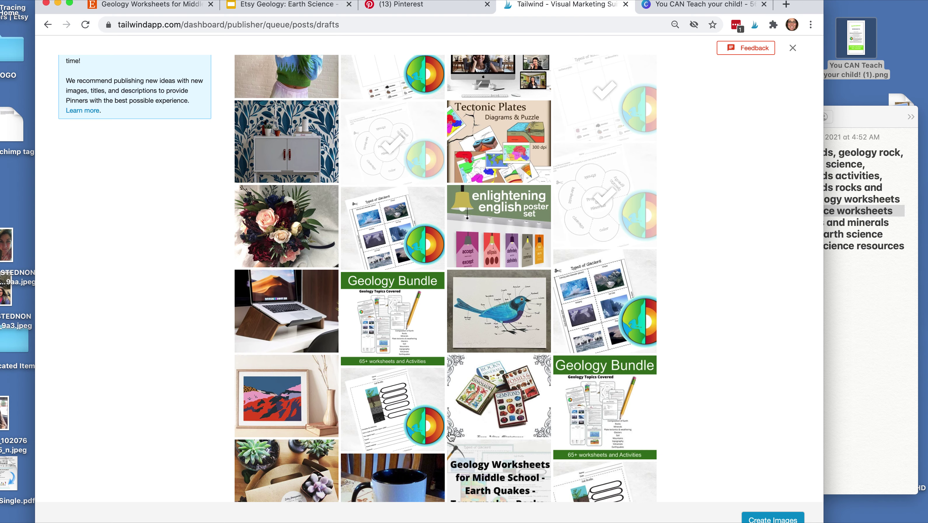
{"action": "left_click", "coordinate": [595, 317]}
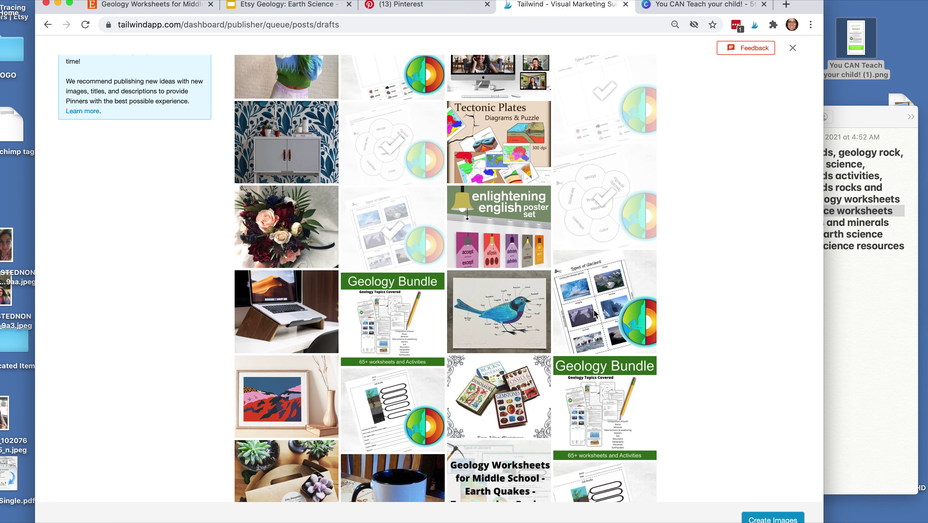
{"action": "scroll", "coordinate": [594, 315], "scroll_direction": "up", "scroll_amount": 10}
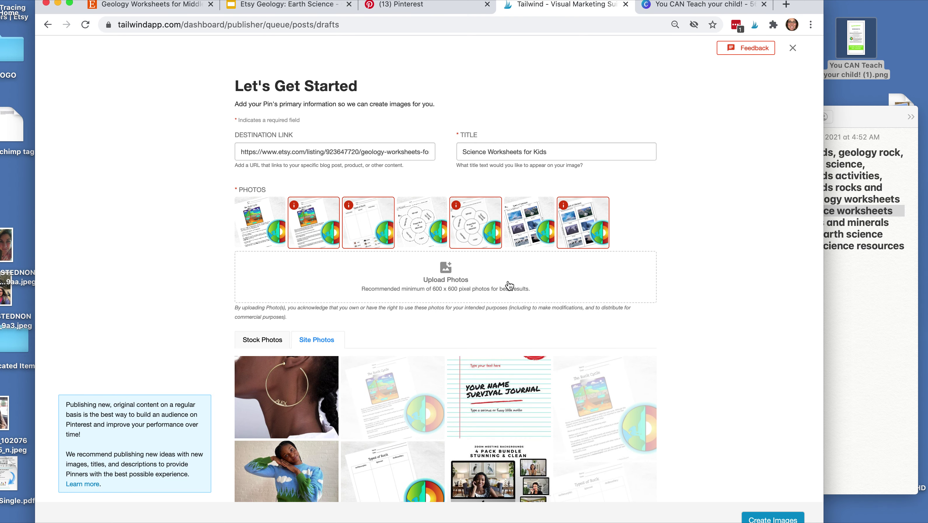
- Check the Downloads folder in Finder for the exported Etsy Geology worksheet PNG images
{"action": "left_click", "coordinate": [895, 43]}
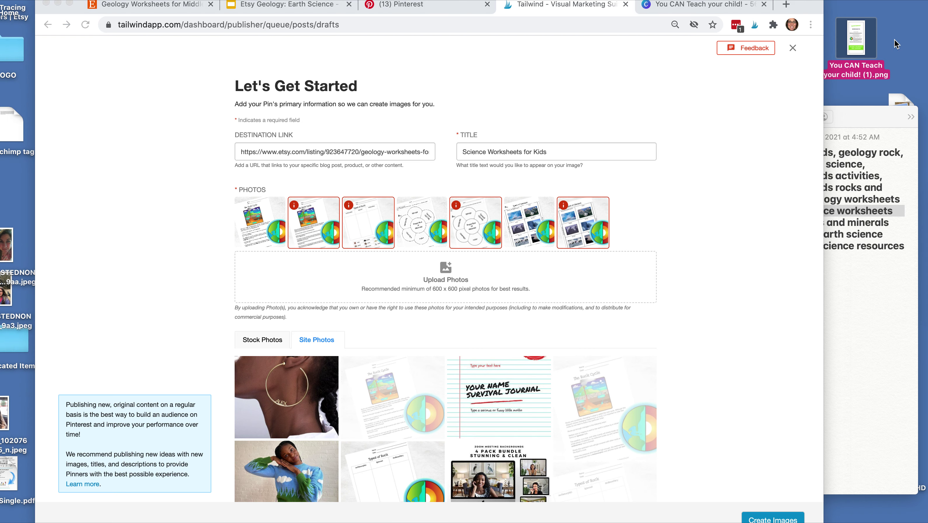
{"action": "left_click", "coordinate": [127, 0]}
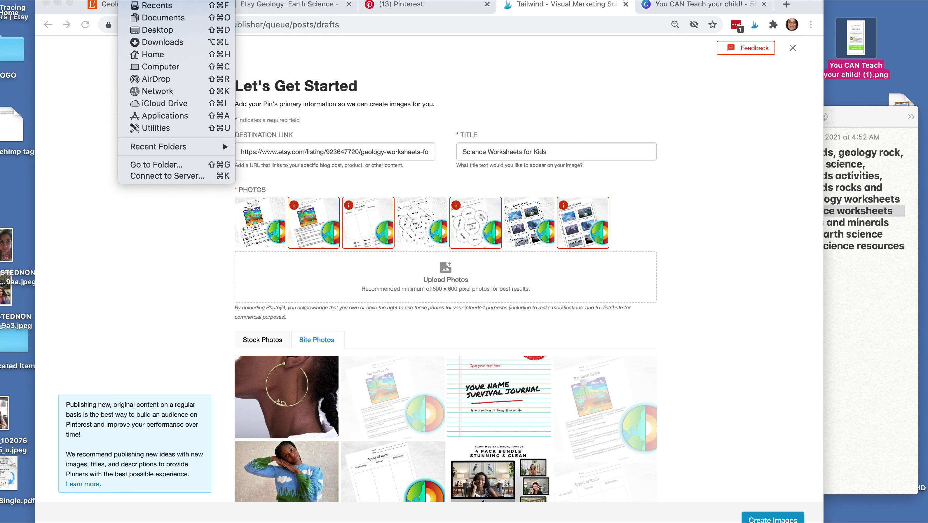
{"action": "left_click", "coordinate": [161, 42]}
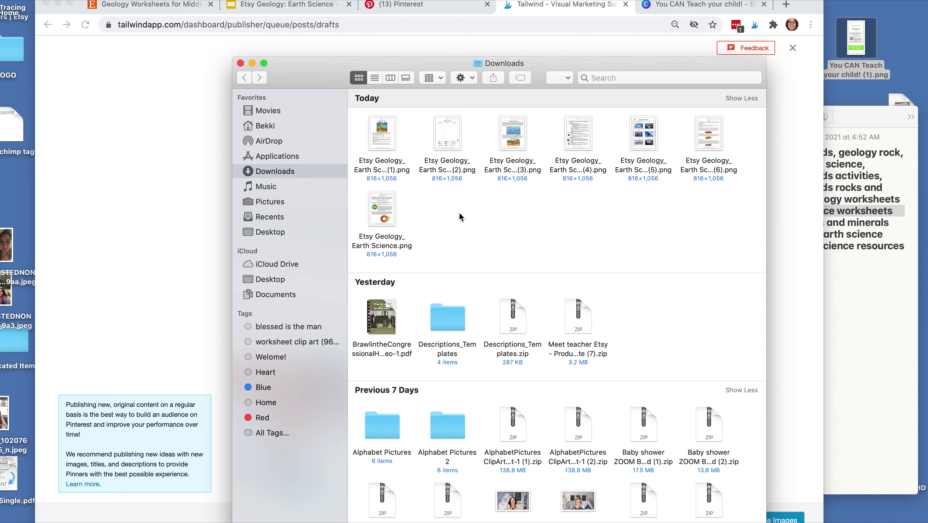
{"action": "left_click", "coordinate": [240, 63]}
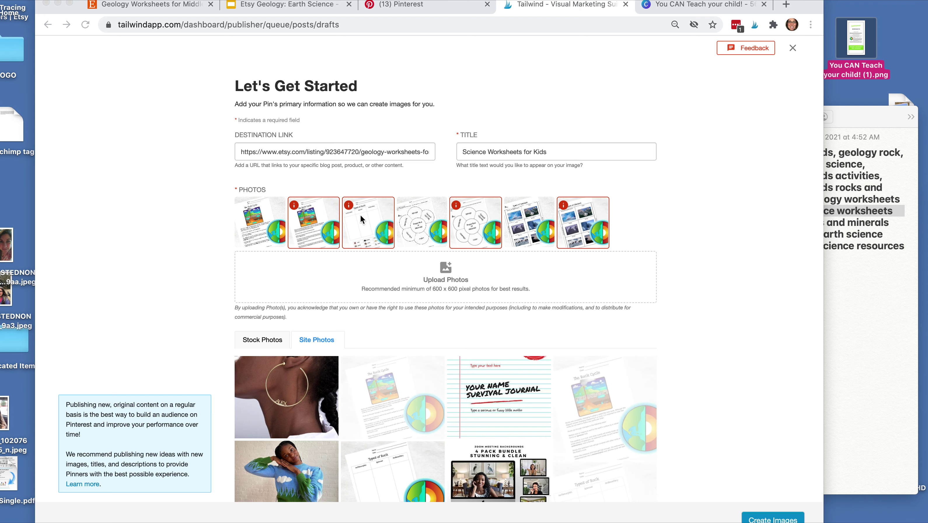
- Add the "Geology Worksheets for Middle School" cover image from the site photos and generate the pin designs
{"action": "scroll", "coordinate": [381, 354], "scroll_direction": "down", "scroll_amount": 15}
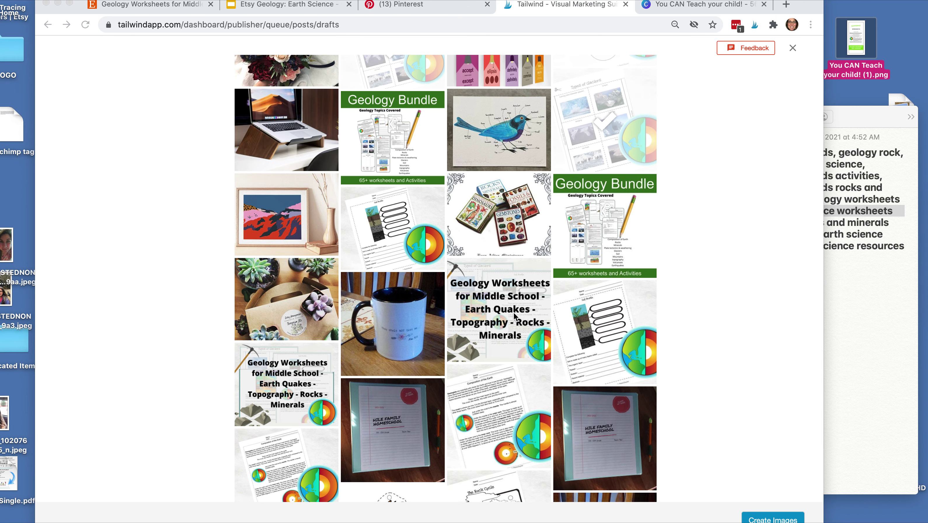
{"action": "left_click", "coordinate": [513, 316]}
{"action": "left_click", "coordinate": [513, 315]}
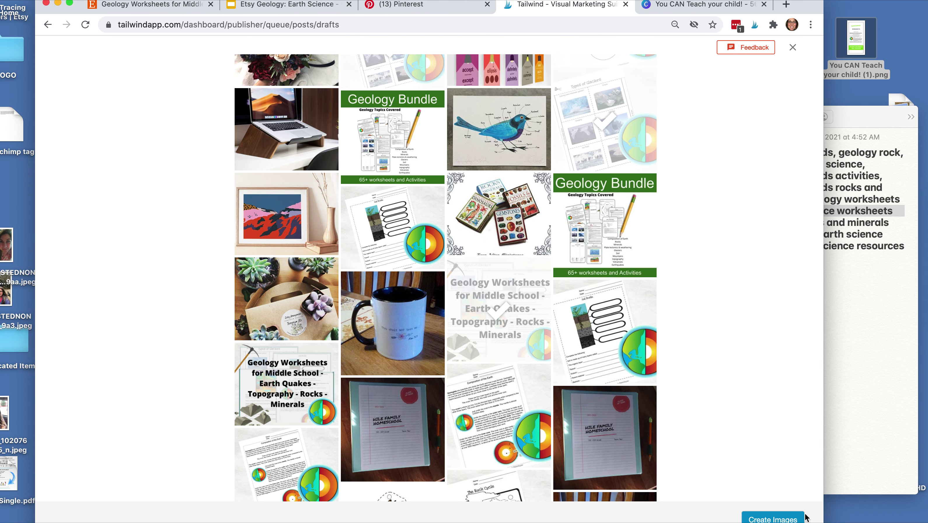
{"action": "left_click", "coordinate": [775, 519]}
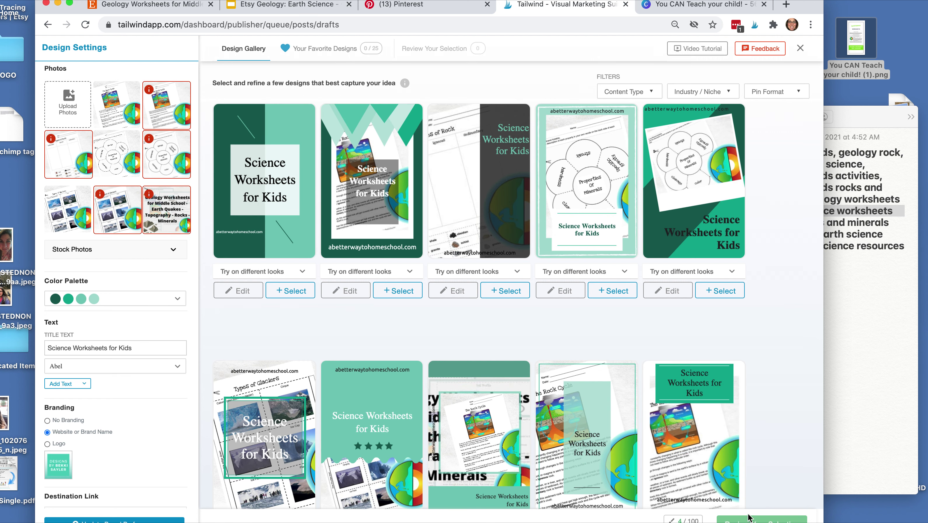
- Examine the color palette setting and the generated "Science Worksheets for Kids" designs in the gallery
{"action": "left_click", "coordinate": [70, 302]}
{"action": "scroll", "coordinate": [84, 437], "scroll_direction": "down", "scroll_amount": 1}
{"action": "scroll", "coordinate": [84, 437], "scroll_direction": "up", "scroll_amount": 1}
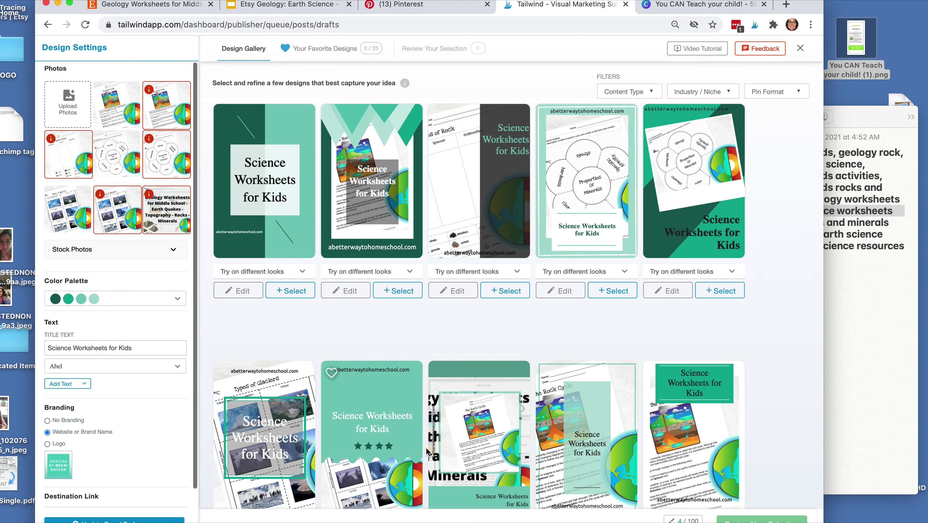
{"action": "scroll", "coordinate": [426, 447], "scroll_direction": "down", "scroll_amount": 6}
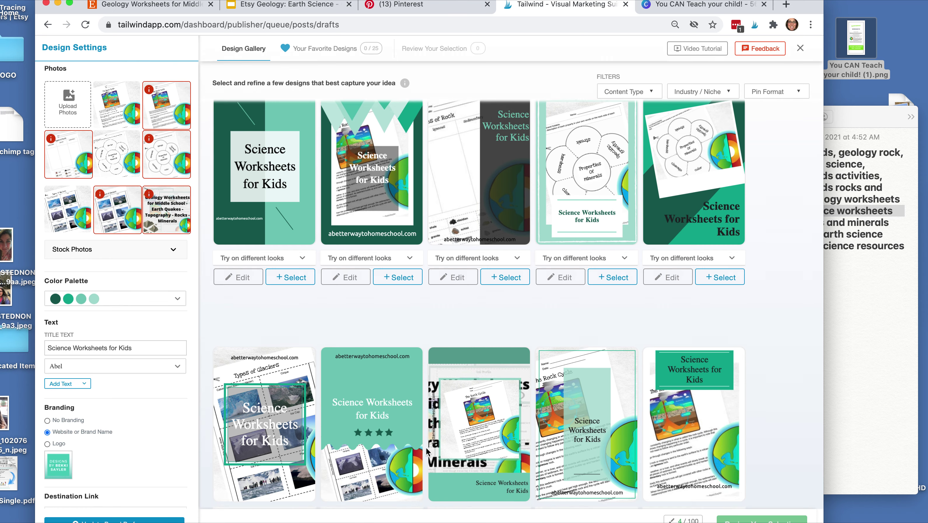
{"action": "scroll", "coordinate": [426, 452], "scroll_direction": "down", "scroll_amount": 5}
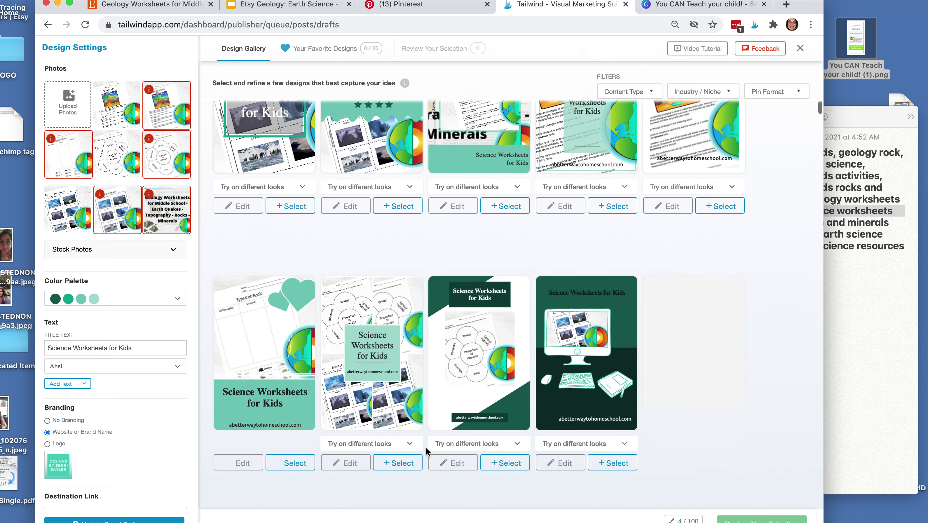
{"action": "scroll", "coordinate": [426, 452], "scroll_direction": "down", "scroll_amount": 2}
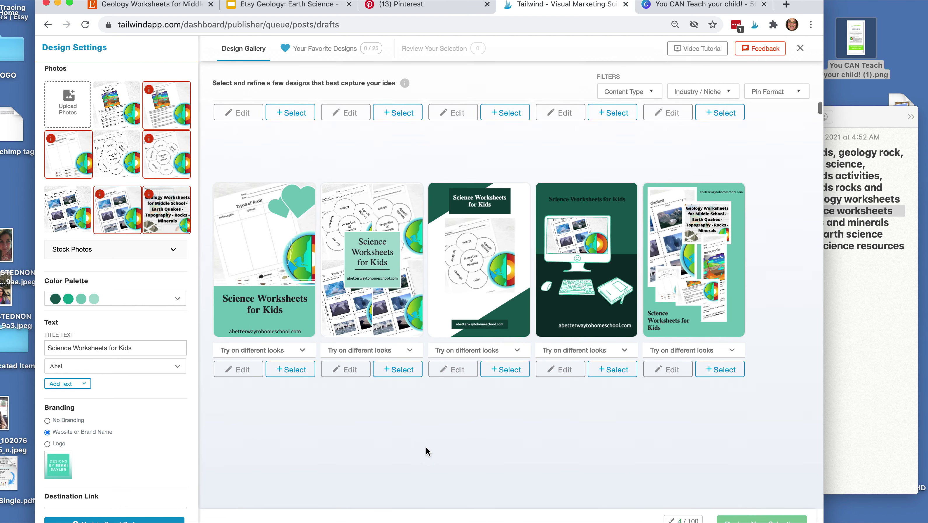
{"action": "scroll", "coordinate": [426, 450], "scroll_direction": "down", "scroll_amount": 6}
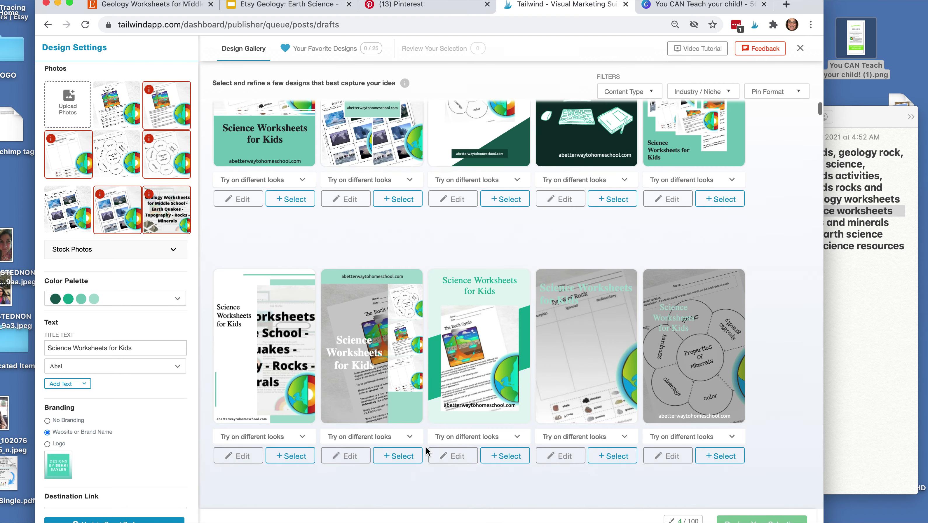
{"action": "scroll", "coordinate": [426, 447], "scroll_direction": "down", "scroll_amount": 4}
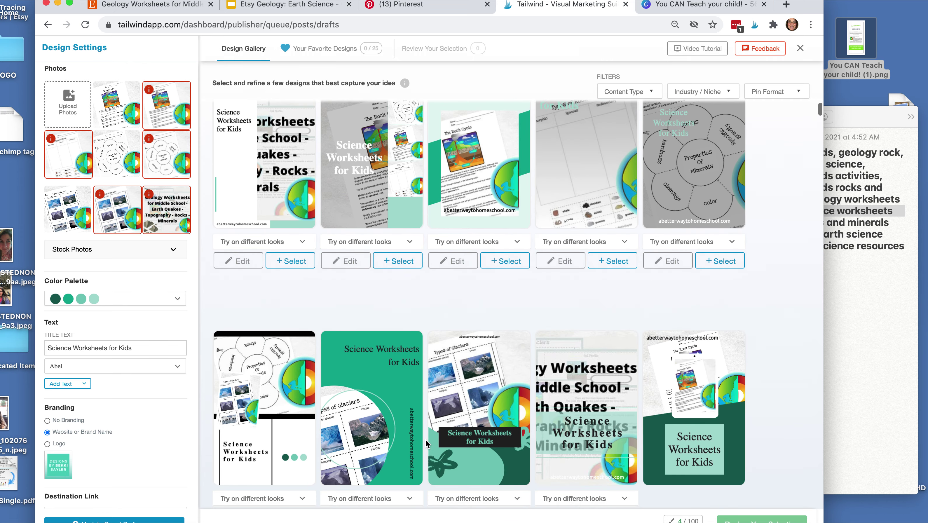
{"action": "scroll", "coordinate": [426, 443], "scroll_direction": "up", "scroll_amount": 15}
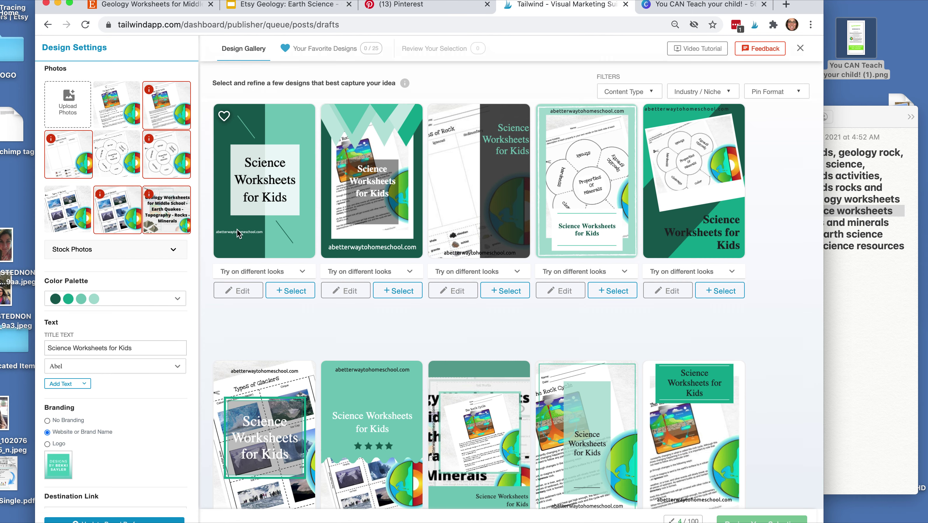
- Delete the website address text from the first design, the two-tone green one without photos, and save it
{"action": "left_click", "coordinate": [240, 292]}
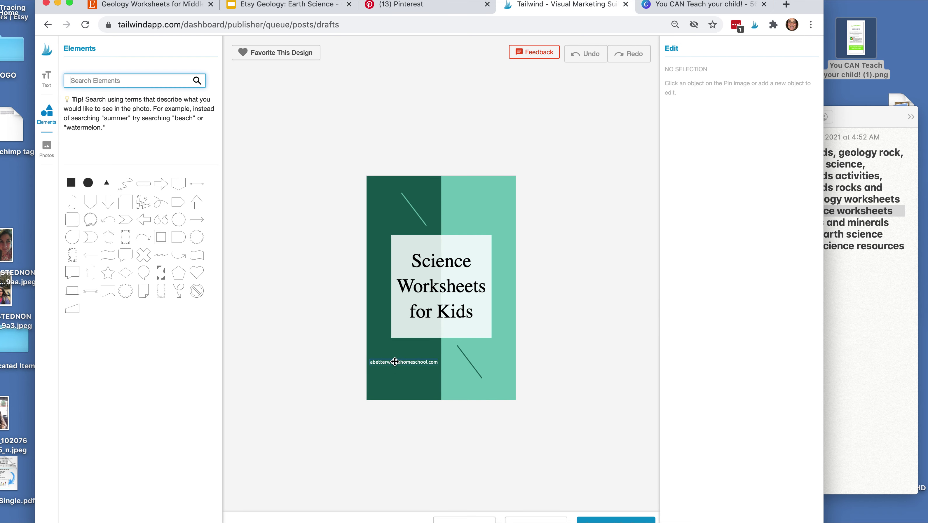
{"action": "left_click", "coordinate": [394, 362]}
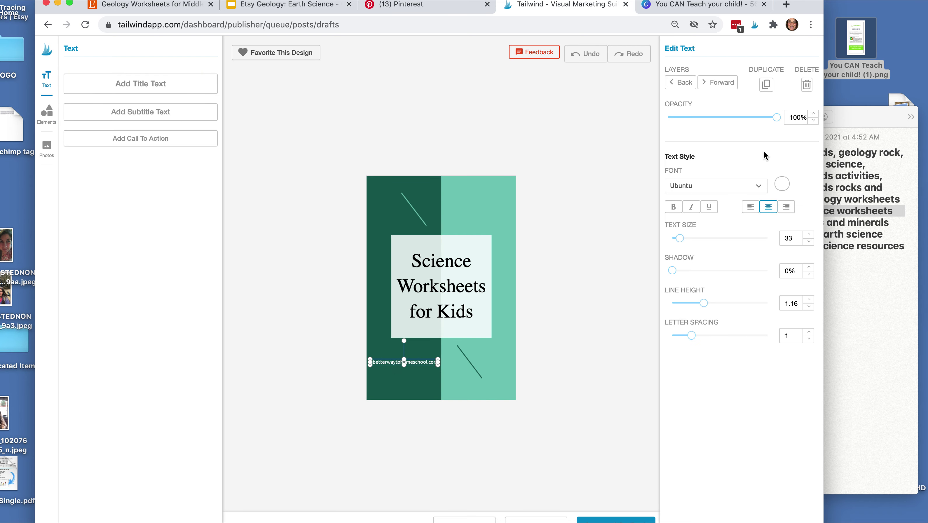
{"action": "left_click", "coordinate": [807, 83]}
{"action": "scroll", "coordinate": [566, 327], "scroll_direction": "down", "scroll_amount": 2}
{"action": "left_click", "coordinate": [606, 520]}
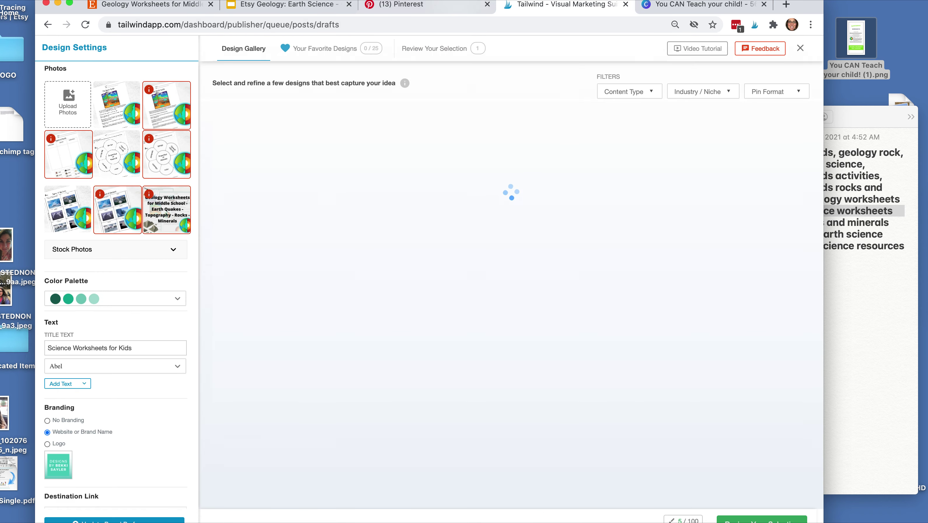
- Delete the website address text from the Types of Glaciers design with the green-framed title and save it
{"action": "left_click_drag", "start_coordinate": [454, 1], "coordinate": [457, 0]}
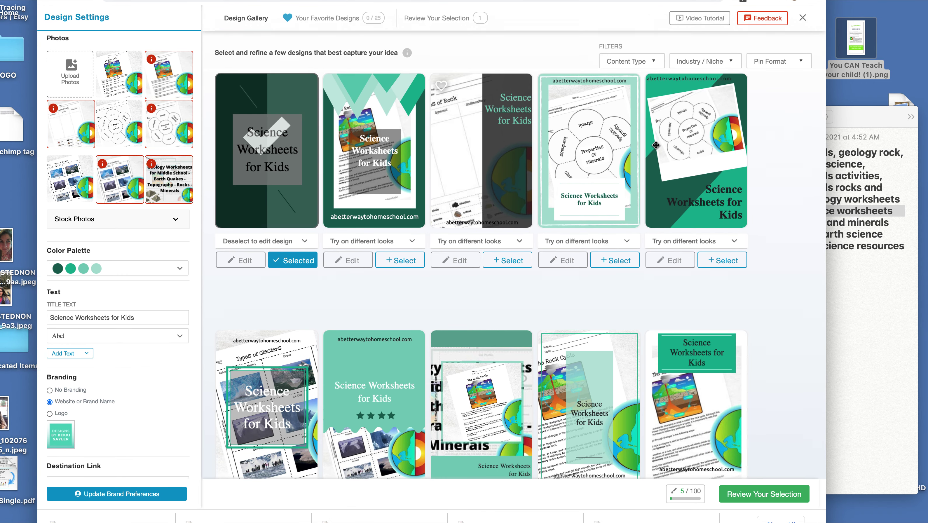
{"action": "scroll", "coordinate": [227, 343], "scroll_direction": "down", "scroll_amount": 3}
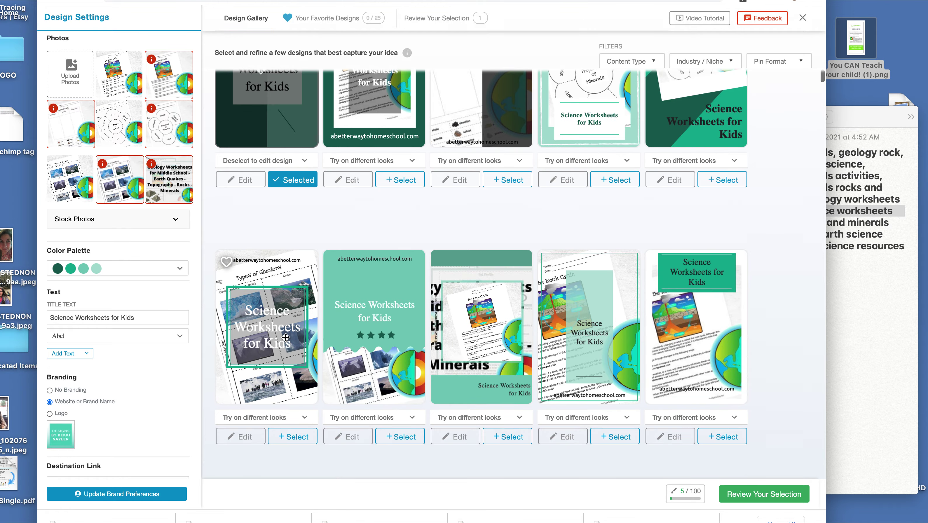
{"action": "left_click", "coordinate": [240, 437]}
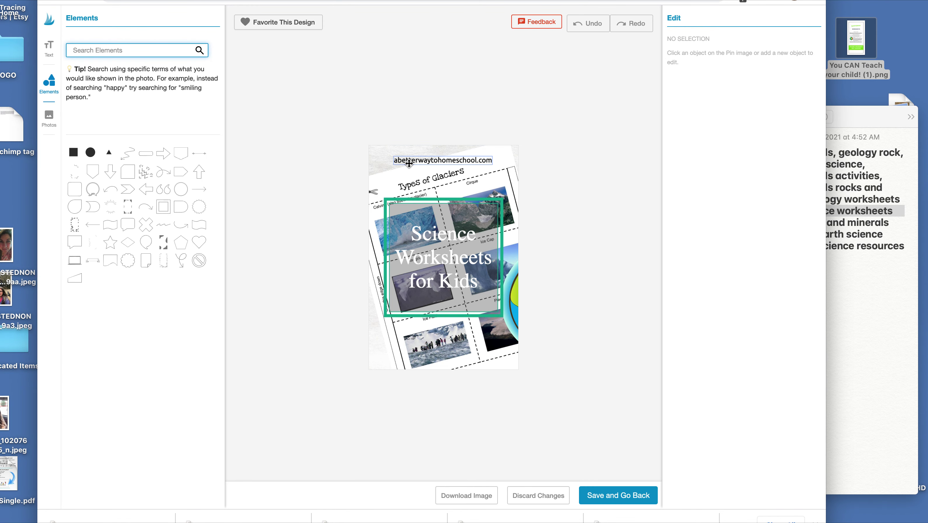
{"action": "left_click", "coordinate": [409, 161]}
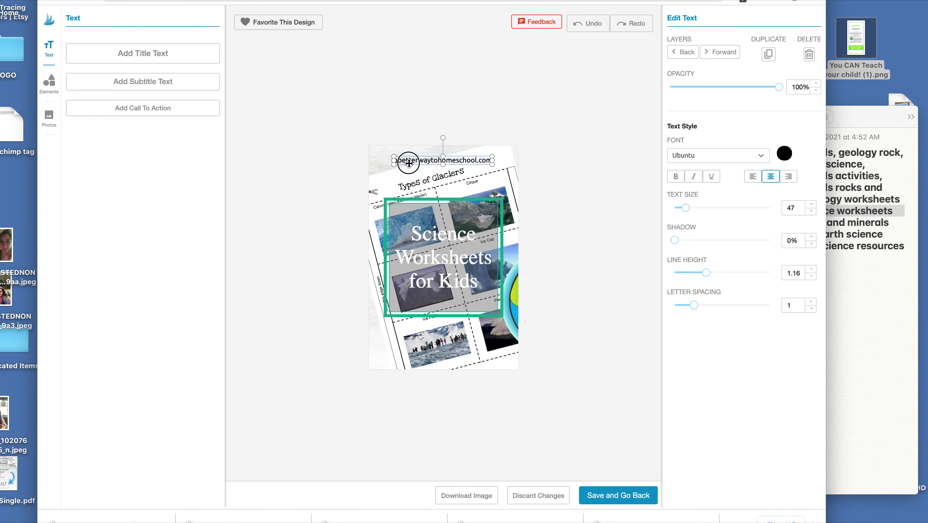
{"action": "left_click", "coordinate": [809, 54]}
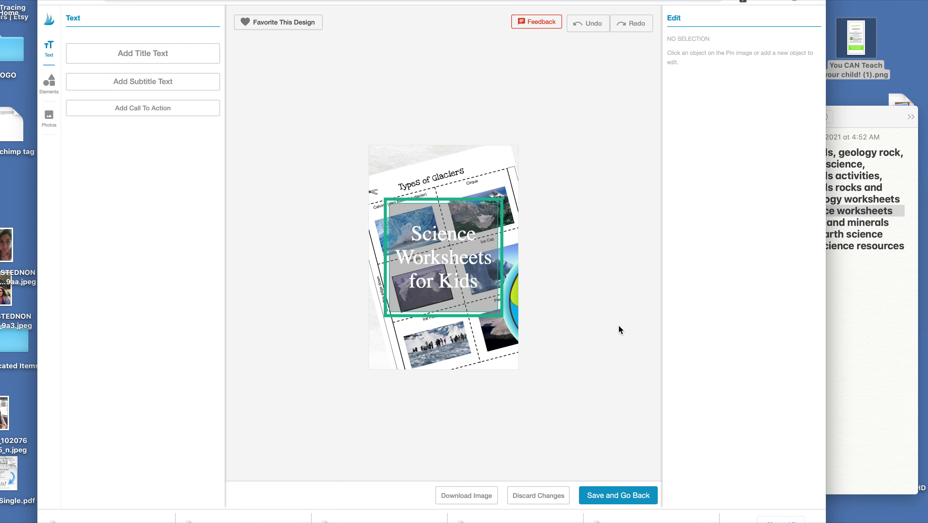
{"action": "left_click", "coordinate": [606, 495]}
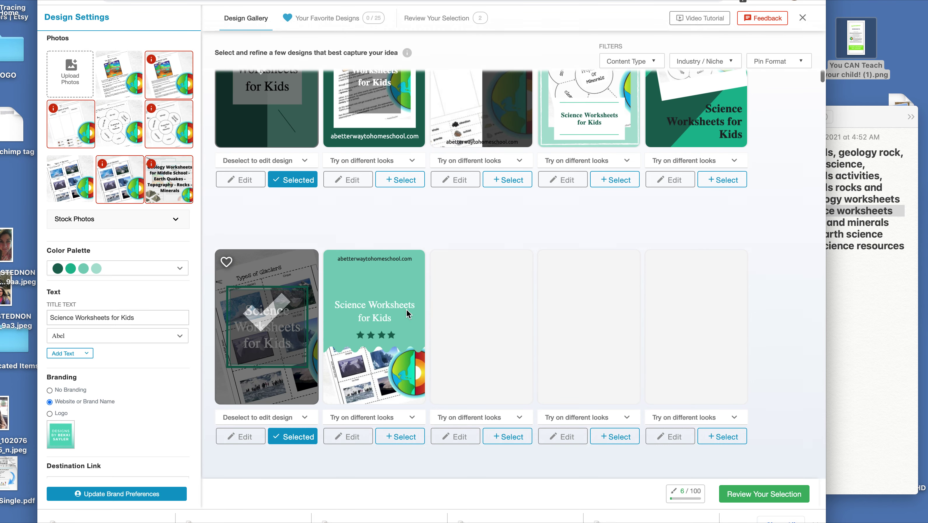
- Try to remove the website address from the Rock Cycle design with the pale green panel, sending its frame back a layer, and deselect the design
{"action": "scroll", "coordinate": [407, 311], "scroll_direction": "down", "scroll_amount": 2}
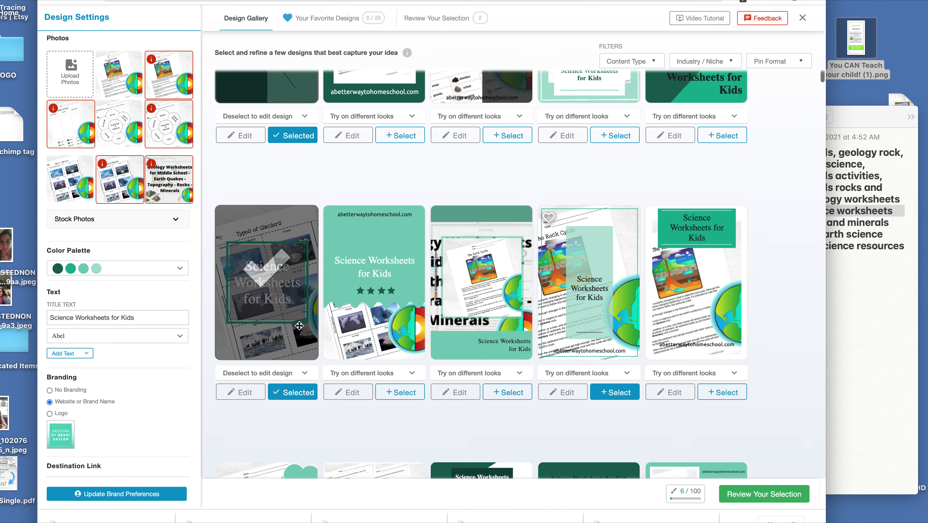
{"action": "left_click", "coordinate": [567, 391]}
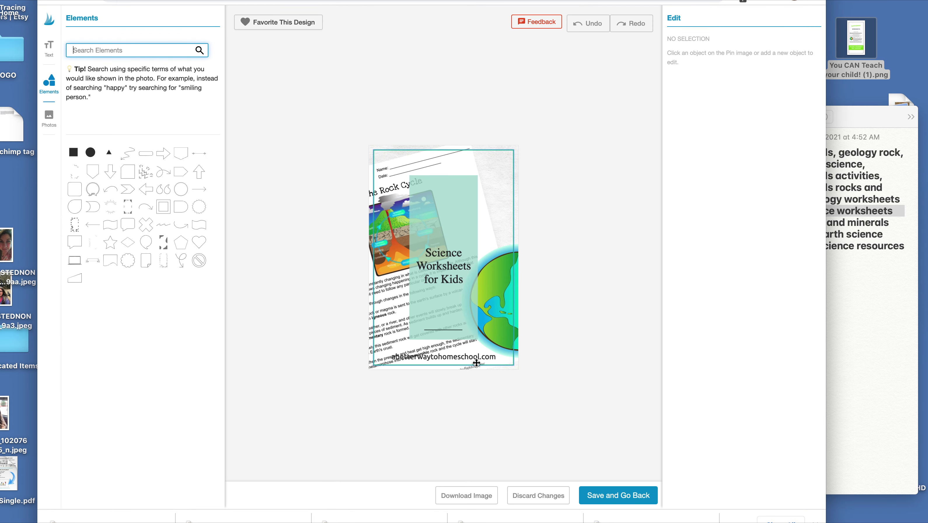
{"action": "left_click", "coordinate": [476, 363]}
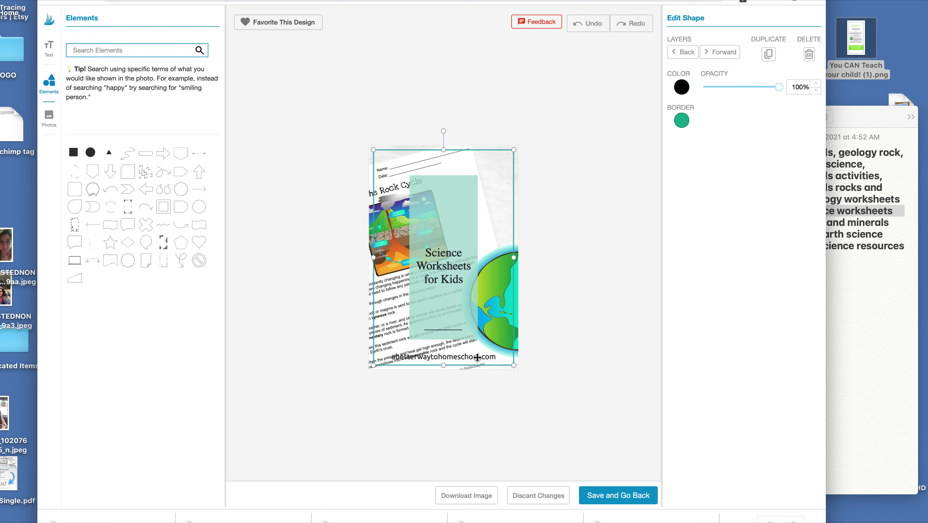
{"action": "left_click", "coordinate": [489, 415]}
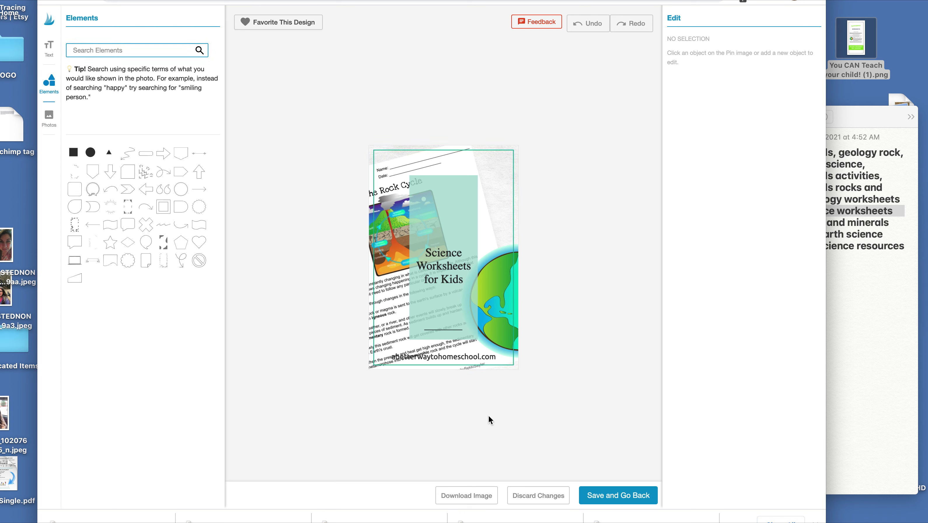
{"action": "left_click", "coordinate": [464, 358]}
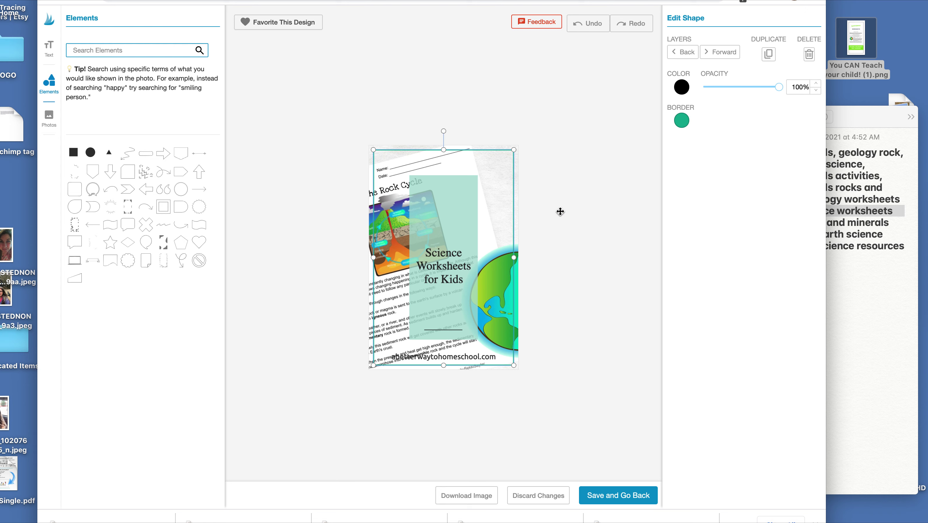
{"action": "left_click", "coordinate": [688, 52]}
{"action": "left_click", "coordinate": [483, 352]}
{"action": "left_click", "coordinate": [615, 499]}
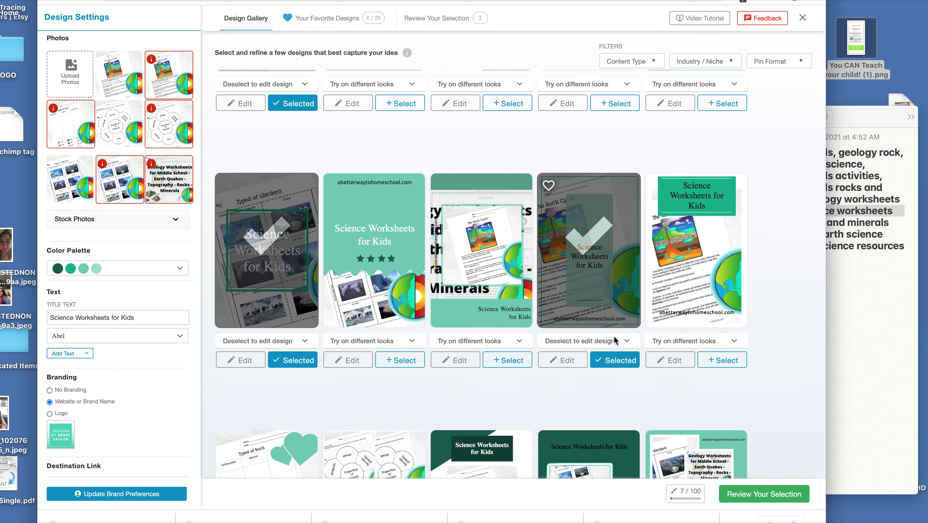
{"action": "left_click", "coordinate": [615, 361]}
- Select the Rock Cycle design with the green title on a dark band from the gallery
{"action": "scroll", "coordinate": [596, 397], "scroll_direction": "down", "scroll_amount": 7}
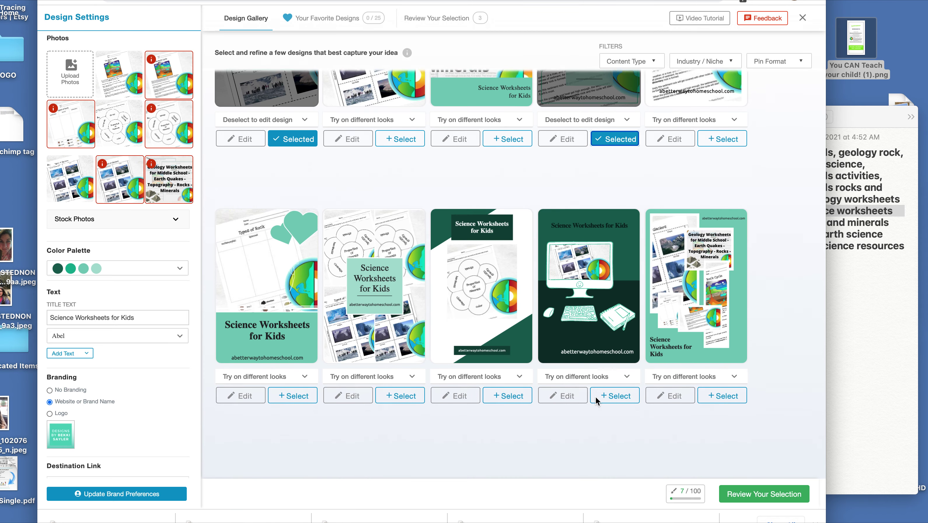
{"action": "scroll", "coordinate": [597, 397], "scroll_direction": "up", "scroll_amount": 3}
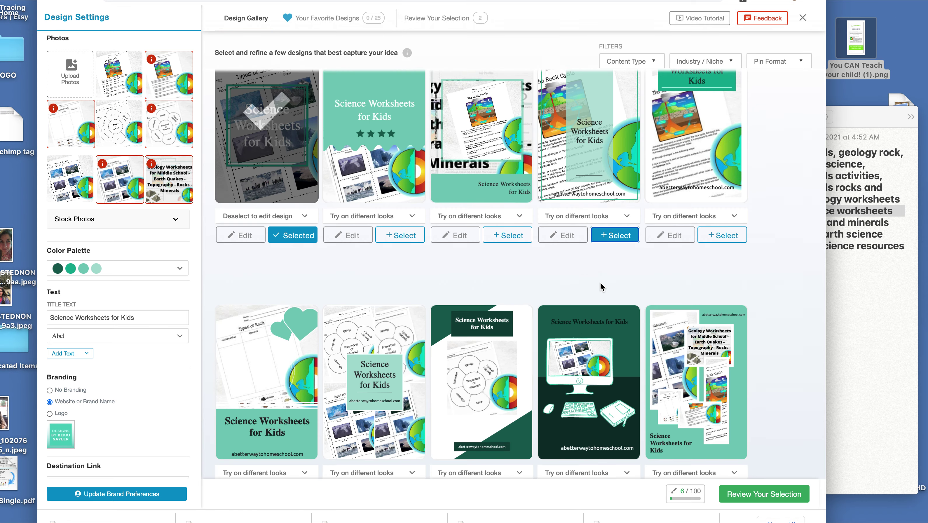
{"action": "scroll", "coordinate": [601, 287], "scroll_direction": "down", "scroll_amount": 3}
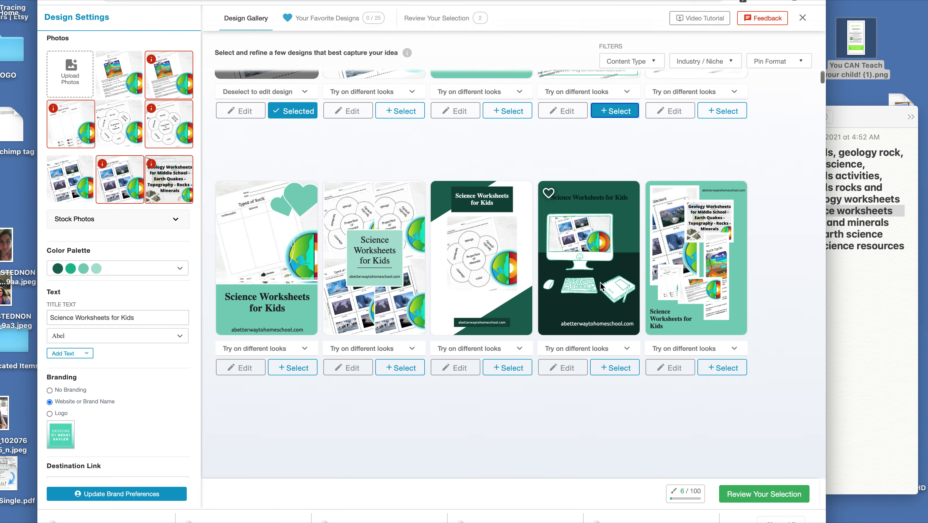
{"action": "scroll", "coordinate": [388, 335], "scroll_direction": "down", "scroll_amount": 8}
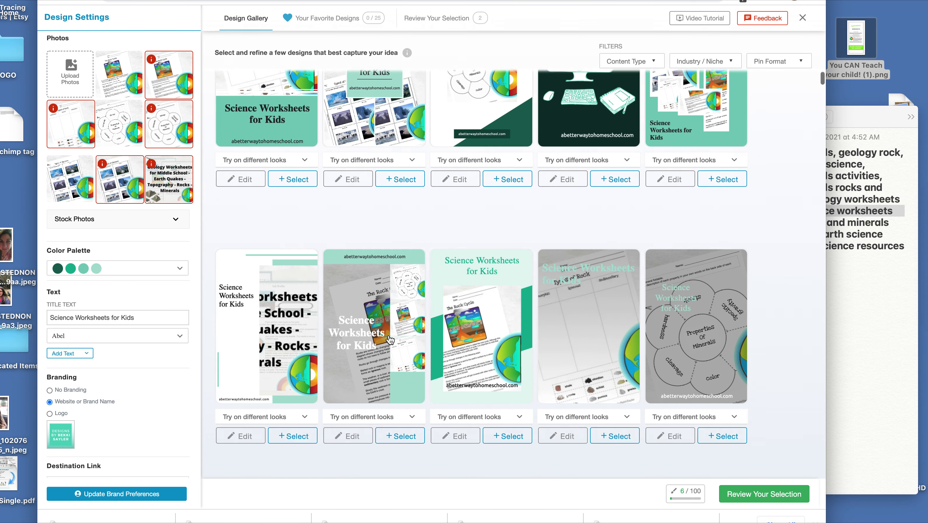
{"action": "scroll", "coordinate": [389, 335], "scroll_direction": "down", "scroll_amount": 3}
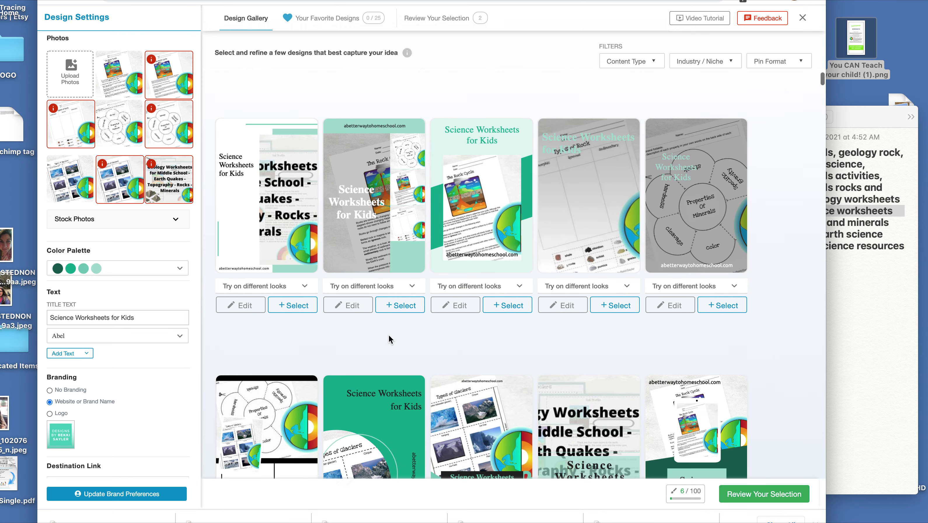
{"action": "scroll", "coordinate": [390, 339], "scroll_direction": "down", "scroll_amount": 5}
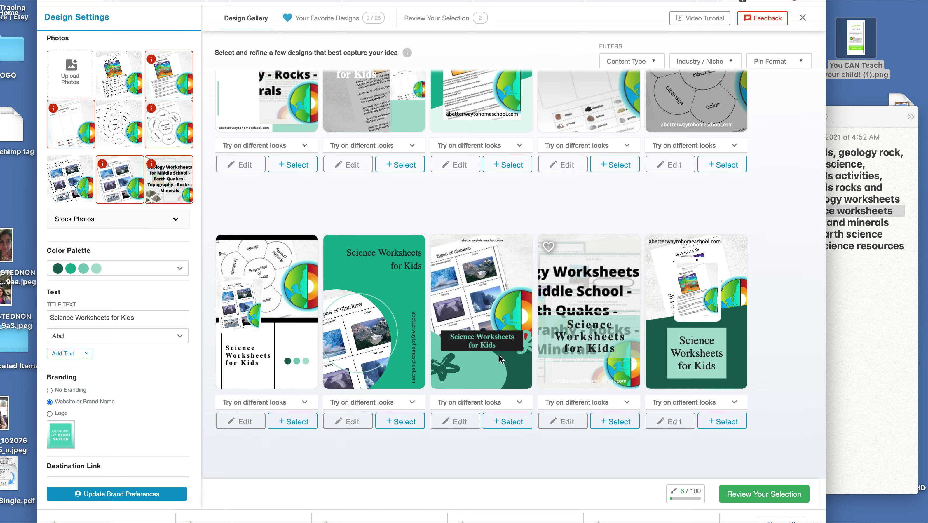
{"action": "scroll", "coordinate": [394, 386], "scroll_direction": "down", "scroll_amount": 7}
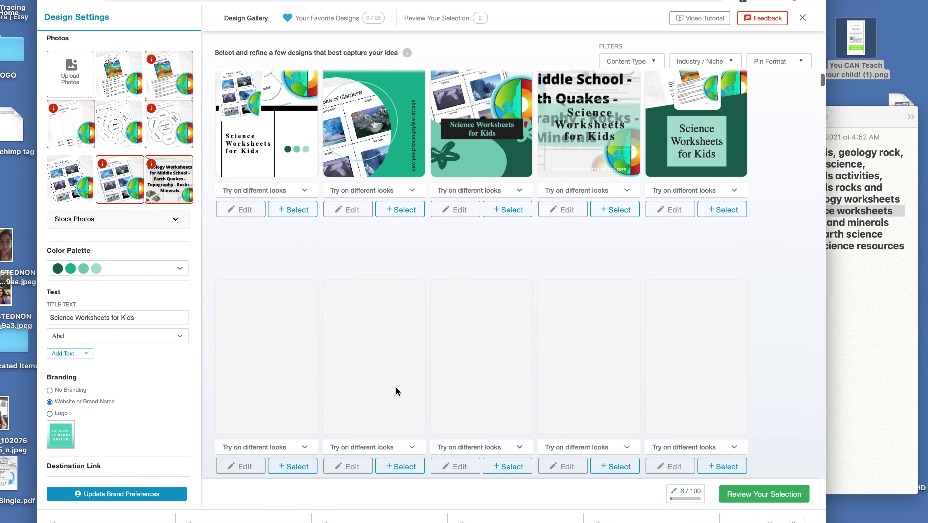
{"action": "scroll", "coordinate": [397, 391], "scroll_direction": "down", "scroll_amount": 2}
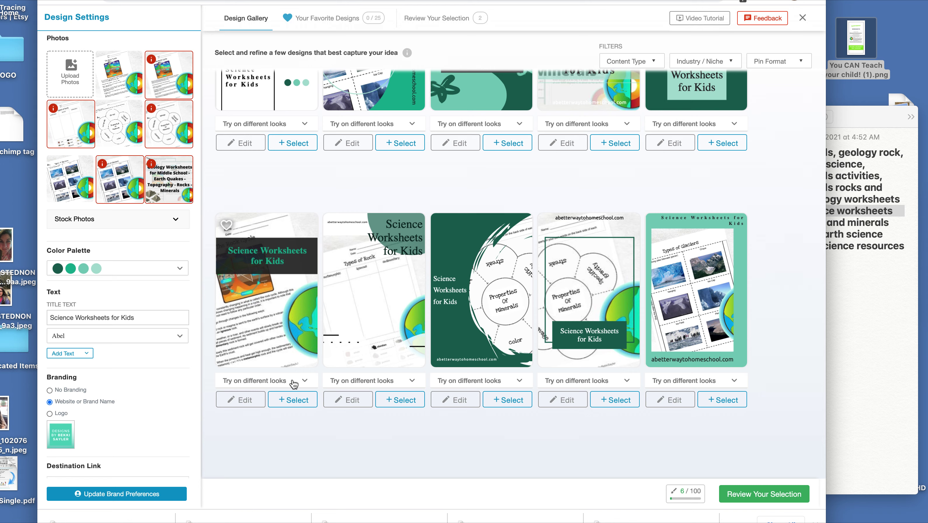
{"action": "left_click", "coordinate": [294, 402]}
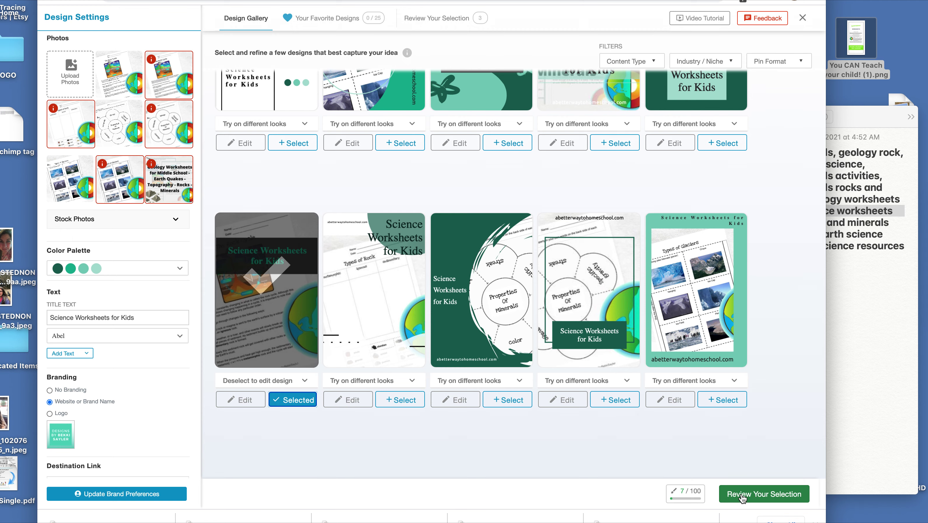
- Review the three selected designs and send them to the Publisher drafts
{"action": "scroll", "coordinate": [645, 406], "scroll_direction": "up", "scroll_amount": 12}
{"action": "scroll", "coordinate": [644, 406], "scroll_direction": "down", "scroll_amount": 12}
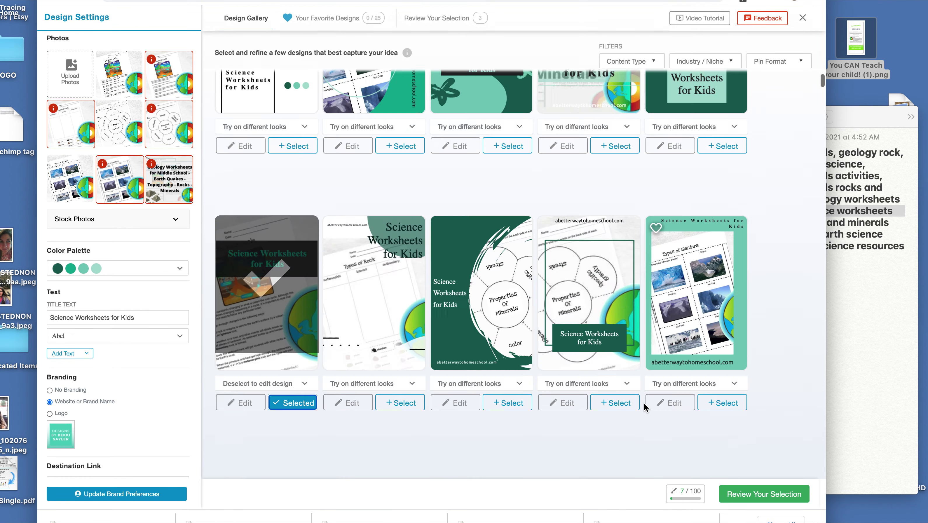
{"action": "left_click", "coordinate": [755, 495]}
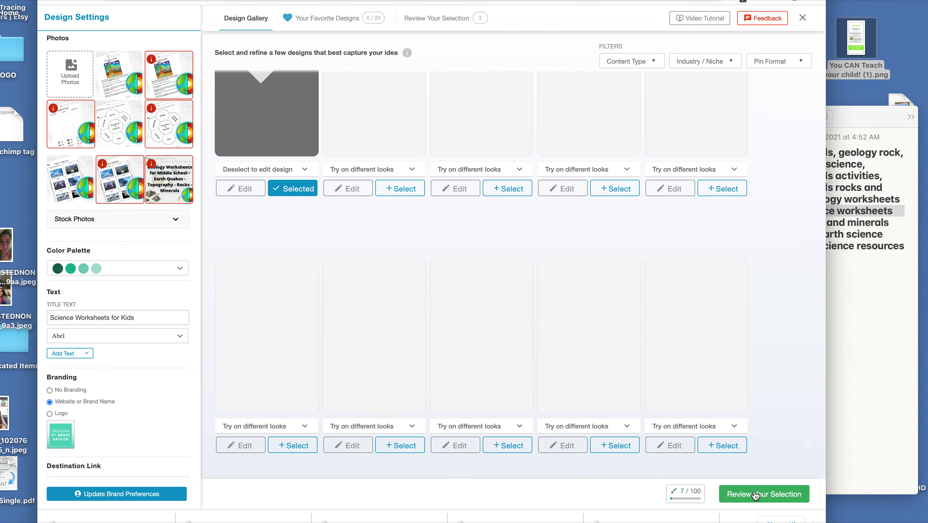
{"action": "left_click", "coordinate": [755, 496]}
{"action": "left_click", "coordinate": [755, 495]}
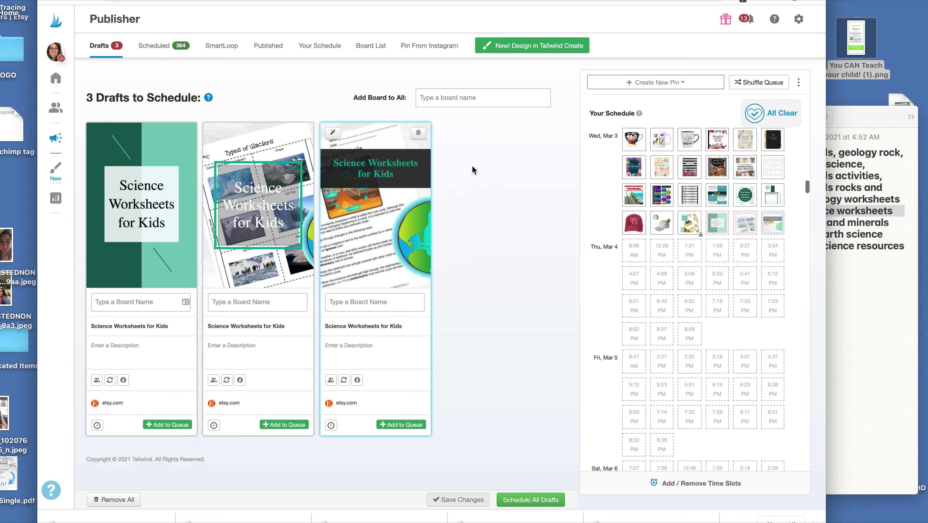
- Switch to Pinterest and start creating a new board from the profile's saved boards
{"action": "left_click", "coordinate": [512, 0]}
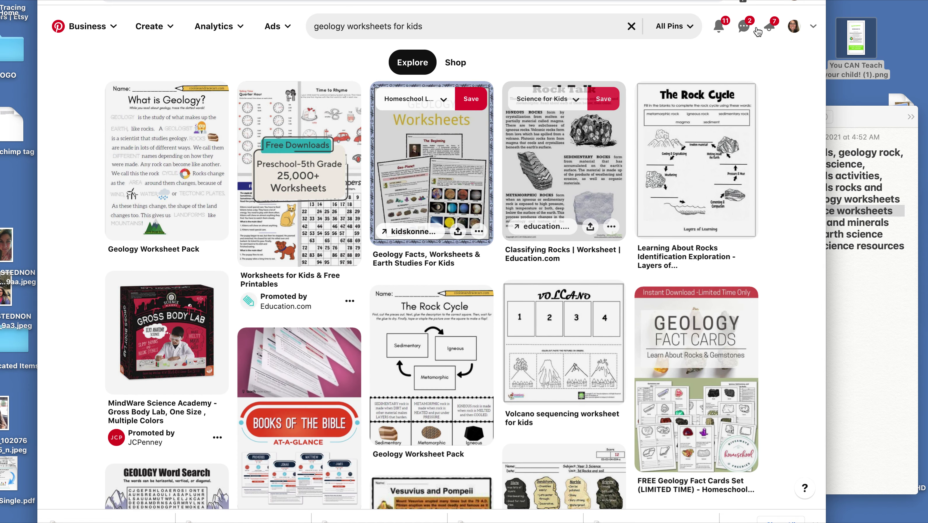
{"action": "left_click", "coordinate": [794, 28]}
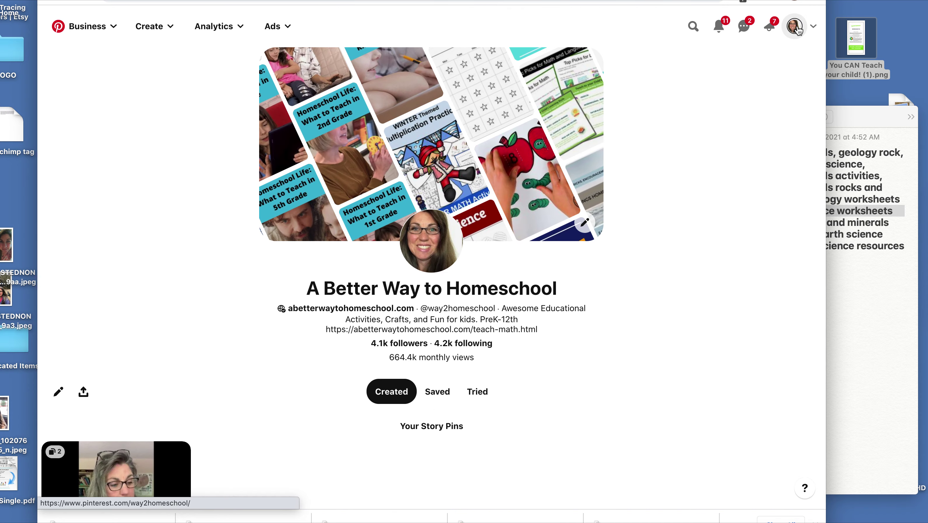
{"action": "left_click", "coordinate": [436, 396]}
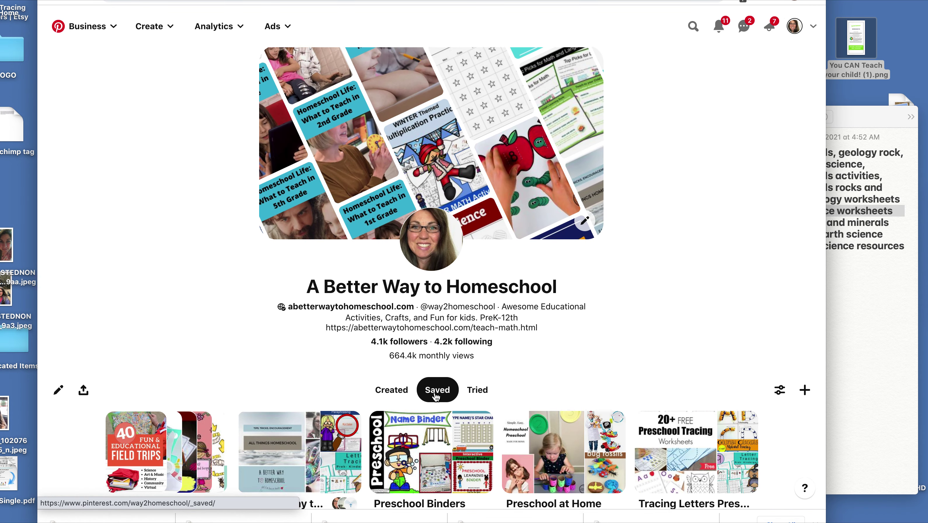
{"action": "scroll", "coordinate": [549, 366], "scroll_direction": "down", "scroll_amount": 2}
{"action": "left_click", "coordinate": [804, 320]}
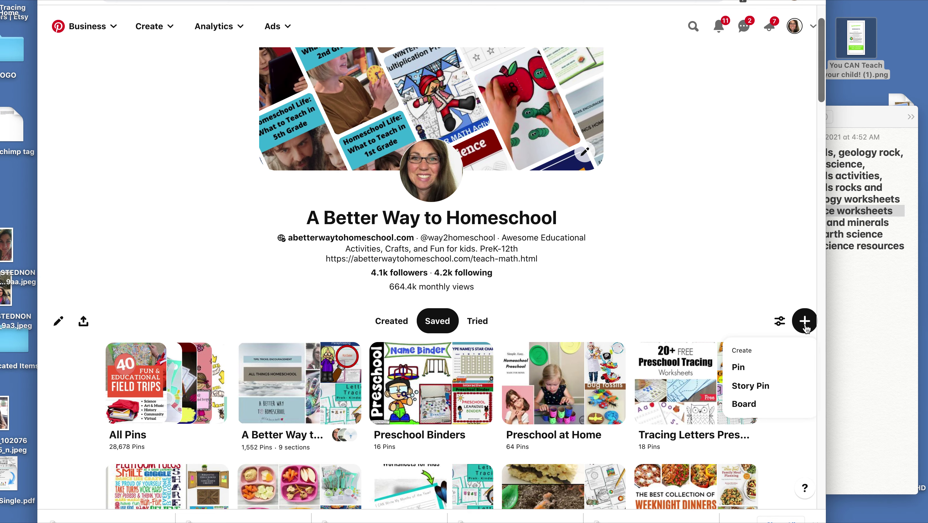
{"action": "left_click", "coordinate": [757, 404]}
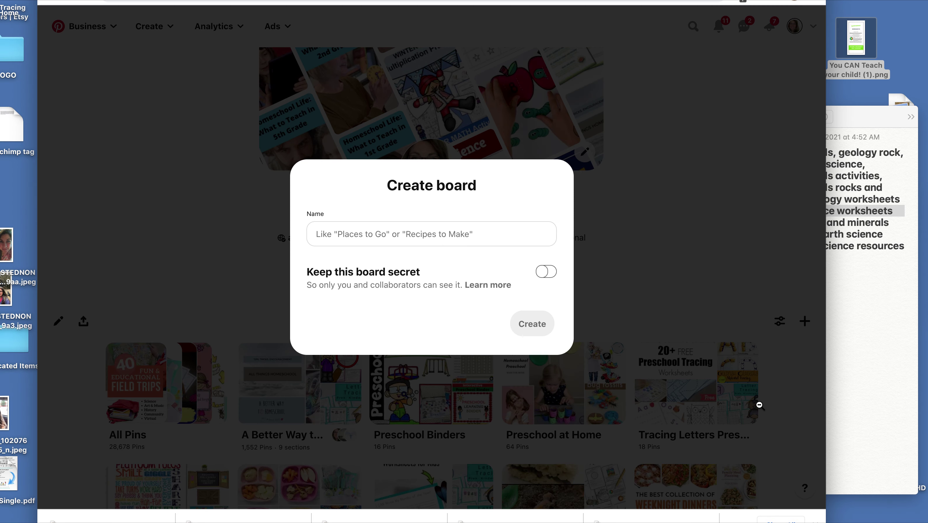
- Enter "Science worksheets for kids" as the new board's name
{"action": "left_click", "coordinate": [430, 229]}
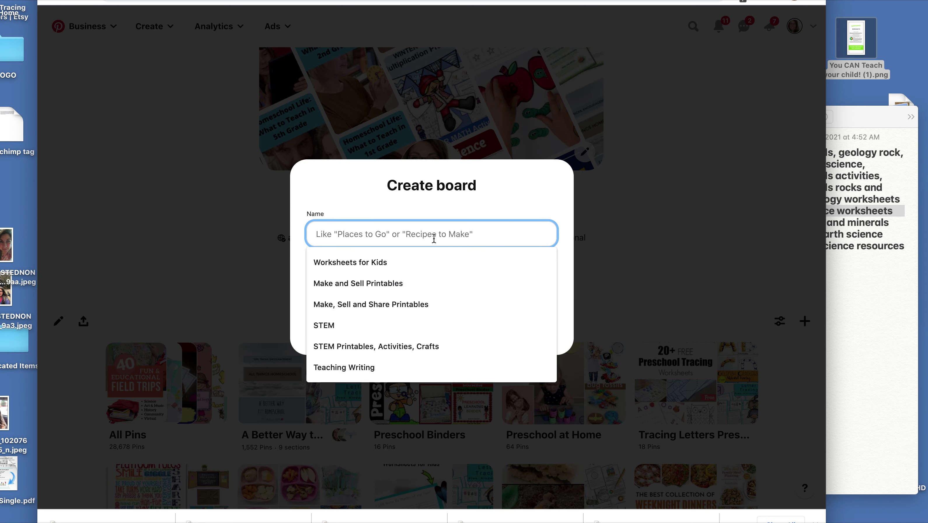
{"action": "type", "text": "science worksheets for kids"}
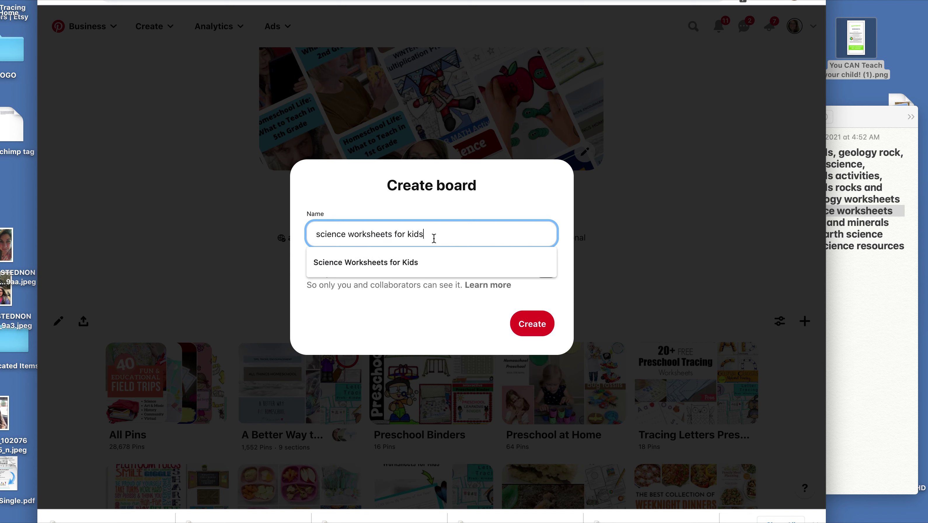
{"action": "left_click", "coordinate": [321, 234]}
{"action": "key", "text": "BackSpace"}
{"action": "type", "text": "S"}
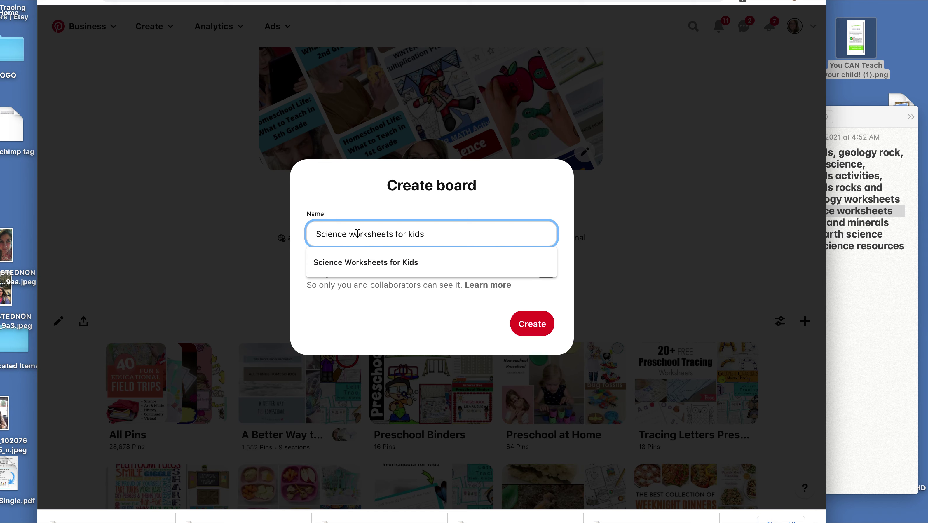
- Replace the board name with "Geology for Kids" and try to create the board
{"action": "left_click_drag", "start_coordinate": [393, 235], "coordinate": [312, 235]}
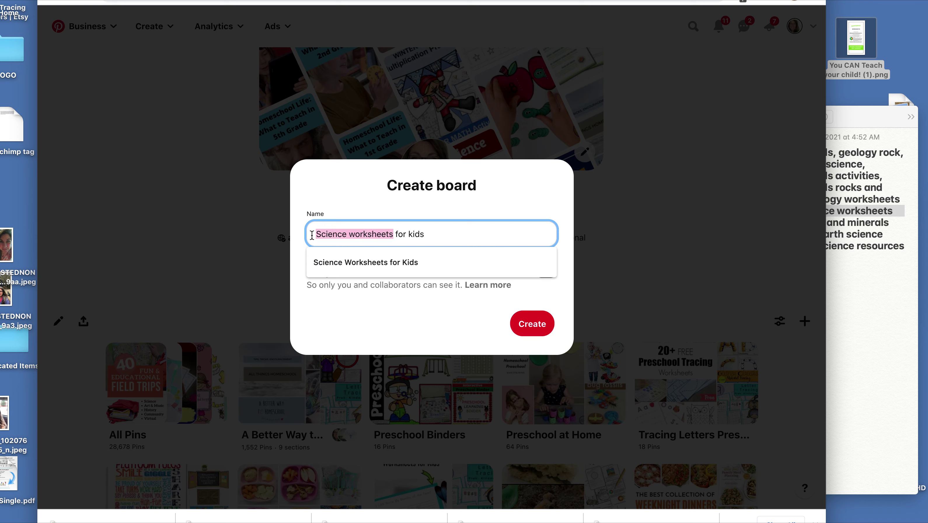
{"action": "type", "text": "Geology for"}
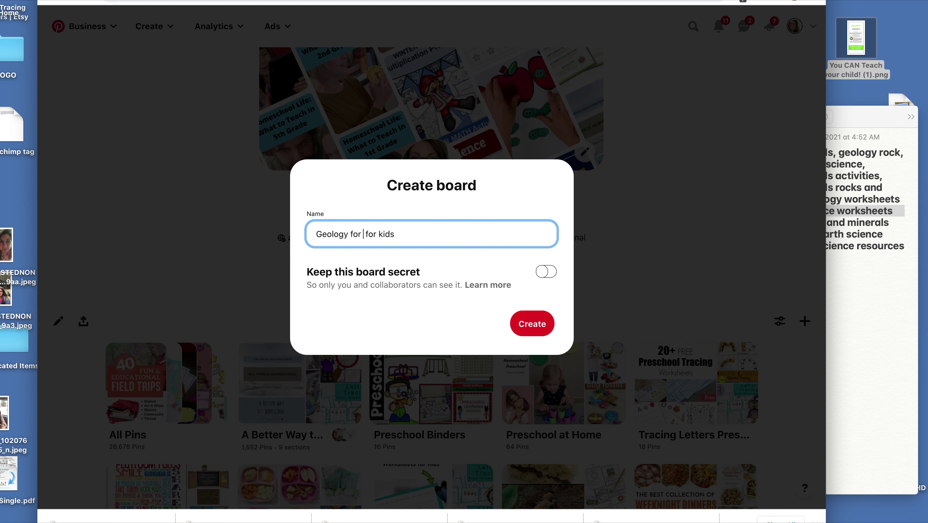
{"action": "type", "text": " Kids"}
{"action": "left_click_drag", "start_coordinate": [413, 238], "coordinate": [383, 238]}
{"action": "key", "text": "BackSpace"}
{"action": "left_click", "coordinate": [527, 332]}
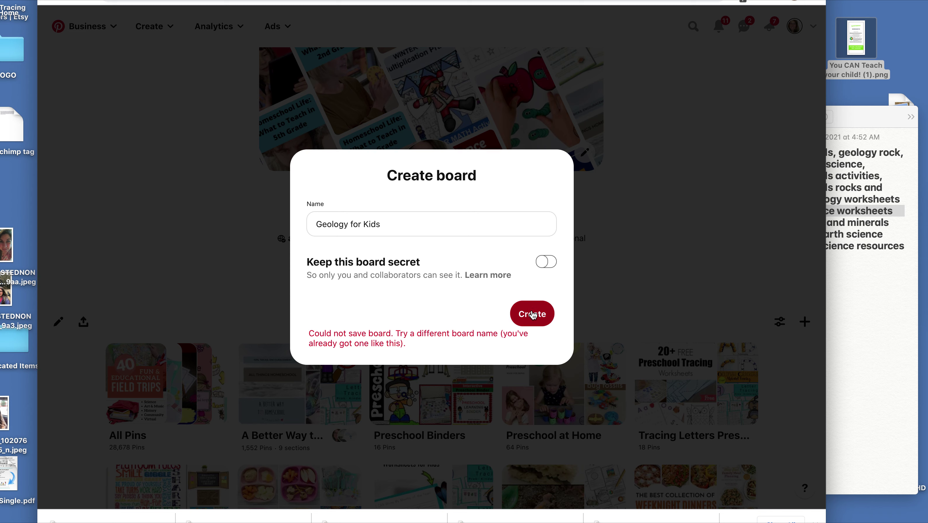
- Name the board "Earth Science Resources for Teaching Kids" and create it
{"action": "left_click", "coordinate": [384, 223]}
{"action": "left_click_drag", "start_coordinate": [384, 223], "coordinate": [310, 223]}
{"action": "type", "text": "Sc"}
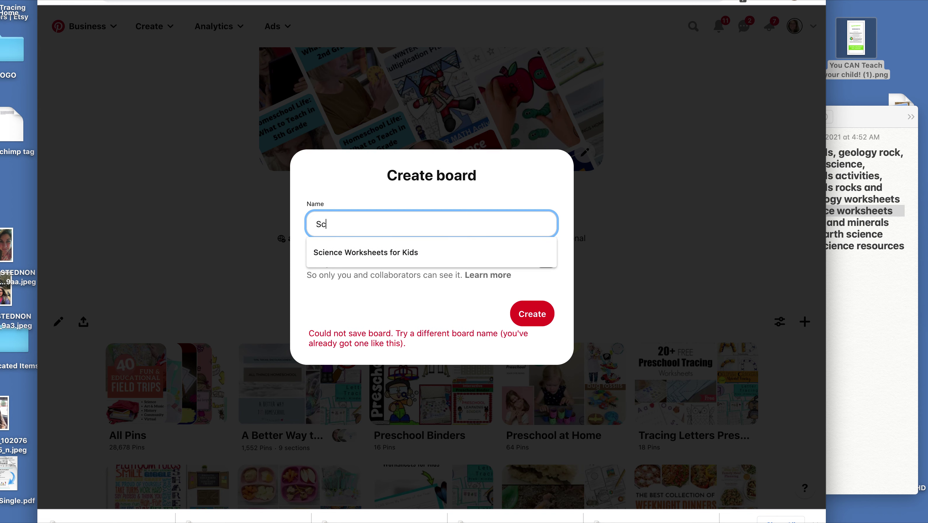
{"action": "type", "text": "ience Resources for"}
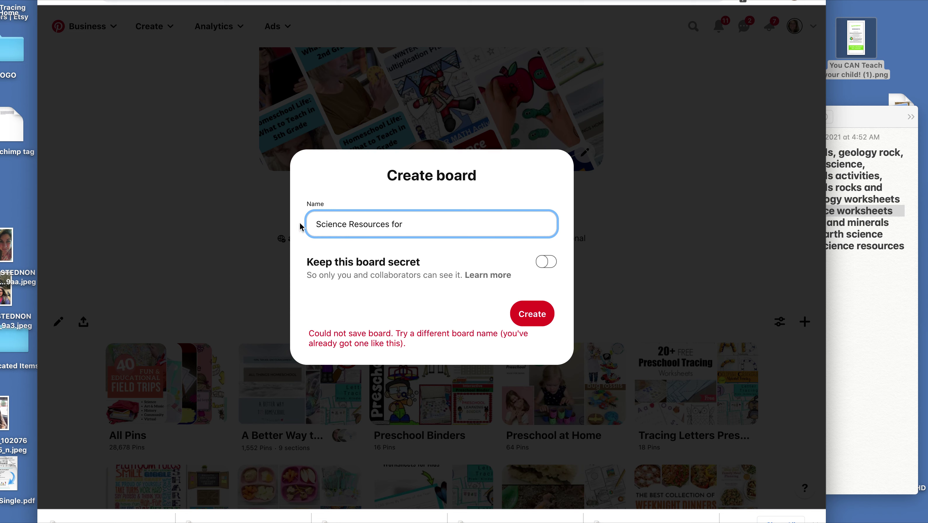
{"action": "left_click", "coordinate": [316, 224]}
{"action": "type", "text": "Earth"}
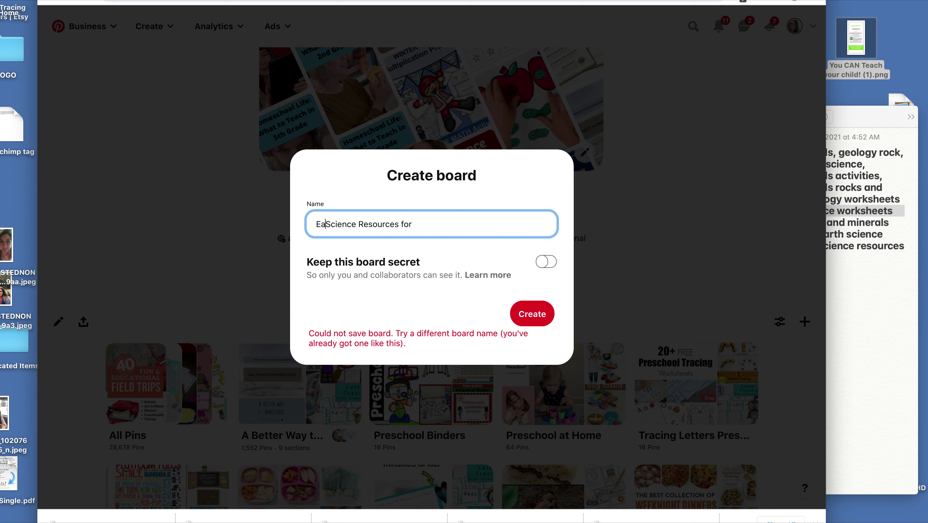
{"action": "left_click", "coordinate": [429, 225]}
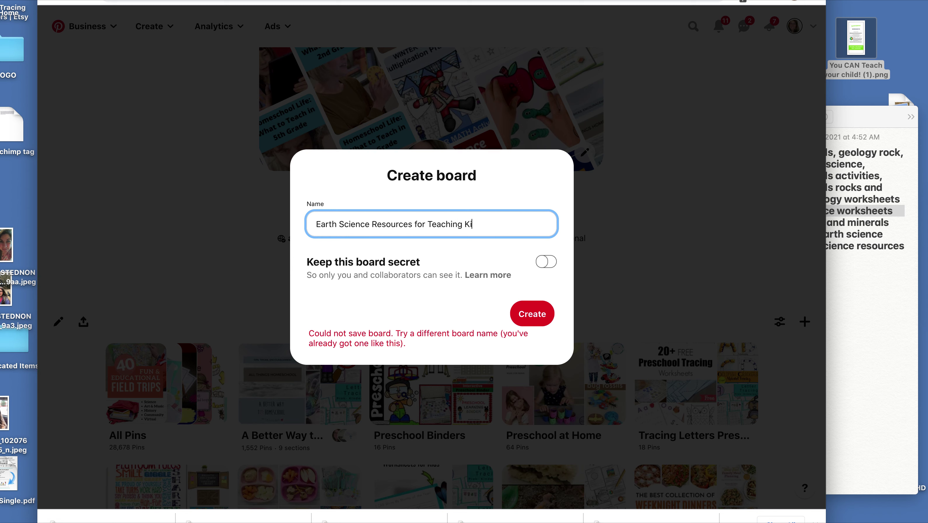
{"action": "left_click", "coordinate": [541, 317]}
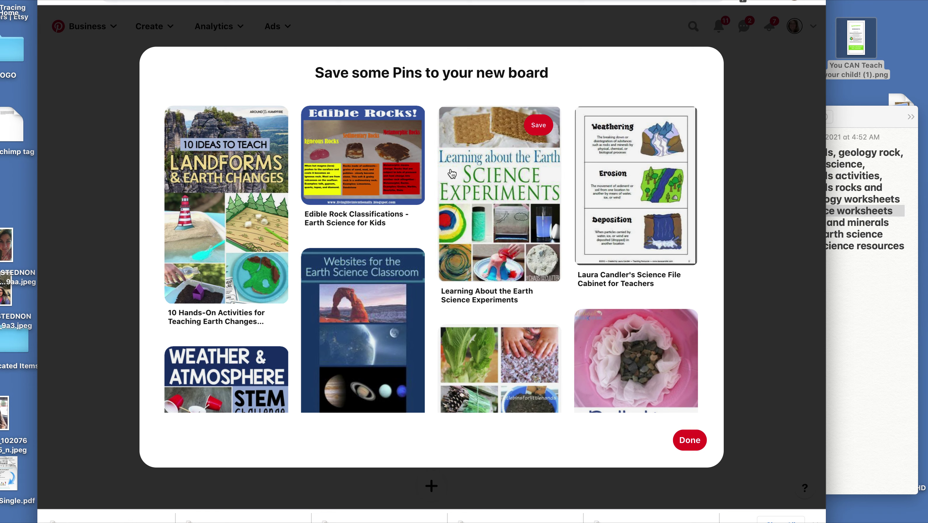
- Save the suggested weathering, erosion and deposition, "Pollution Activities for Kids" and "Free Resources for Rocks & Minerals" pins to the new board
{"action": "left_click", "coordinate": [608, 210]}
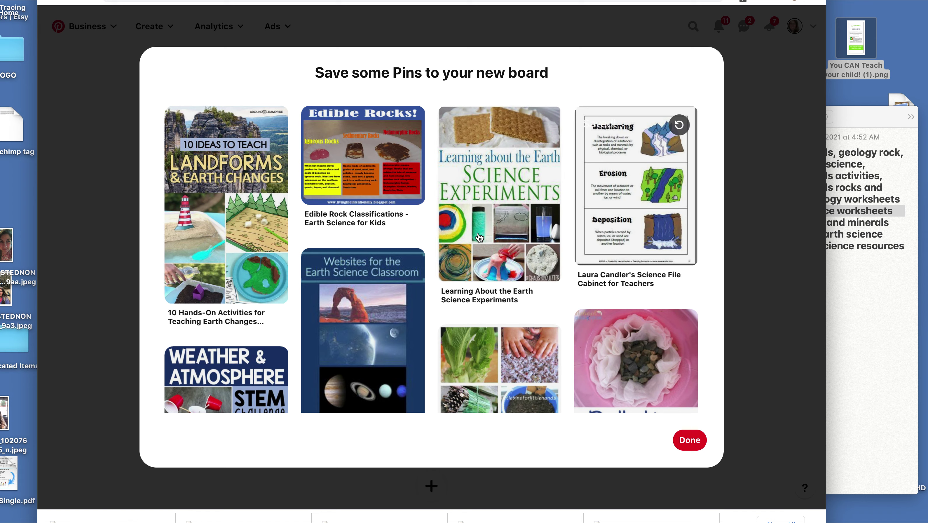
{"action": "scroll", "coordinate": [373, 307], "scroll_direction": "down", "scroll_amount": 2}
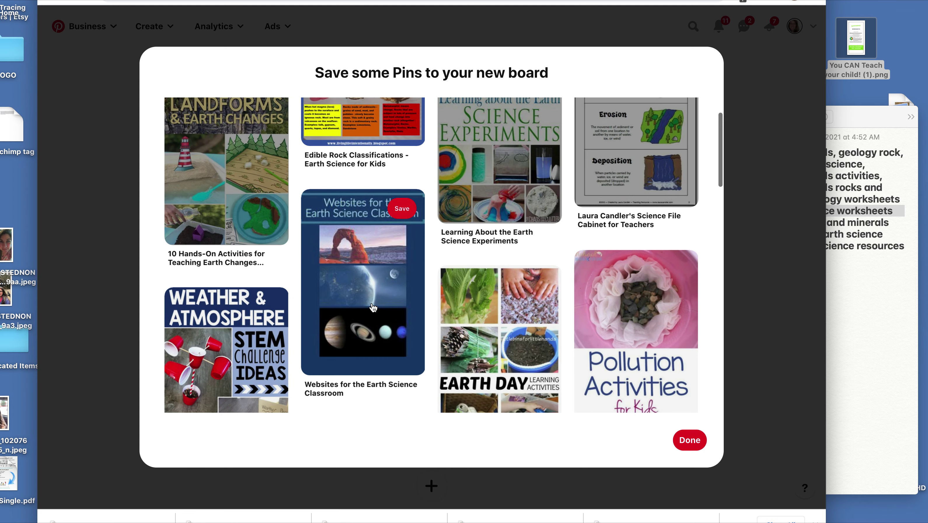
{"action": "scroll", "coordinate": [373, 308], "scroll_direction": "down", "scroll_amount": 6}
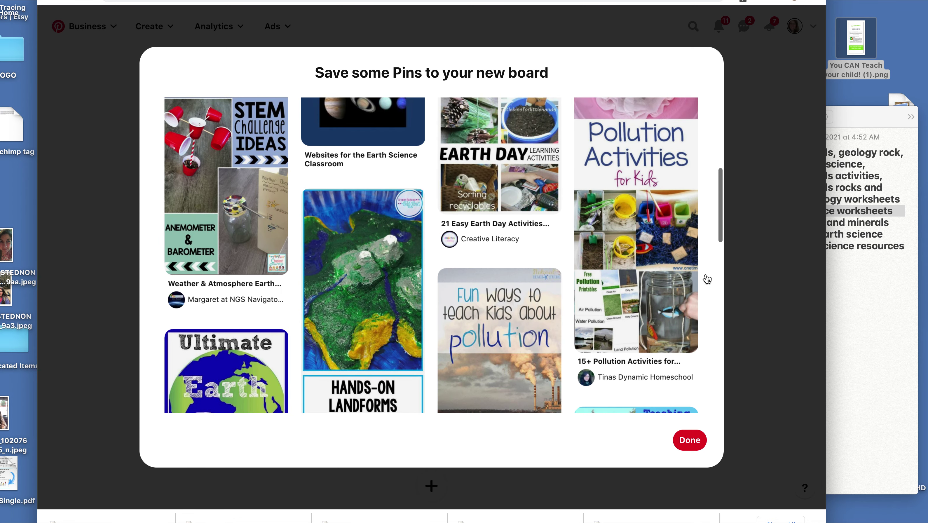
{"action": "scroll", "coordinate": [633, 287], "scroll_direction": "down", "scroll_amount": 6}
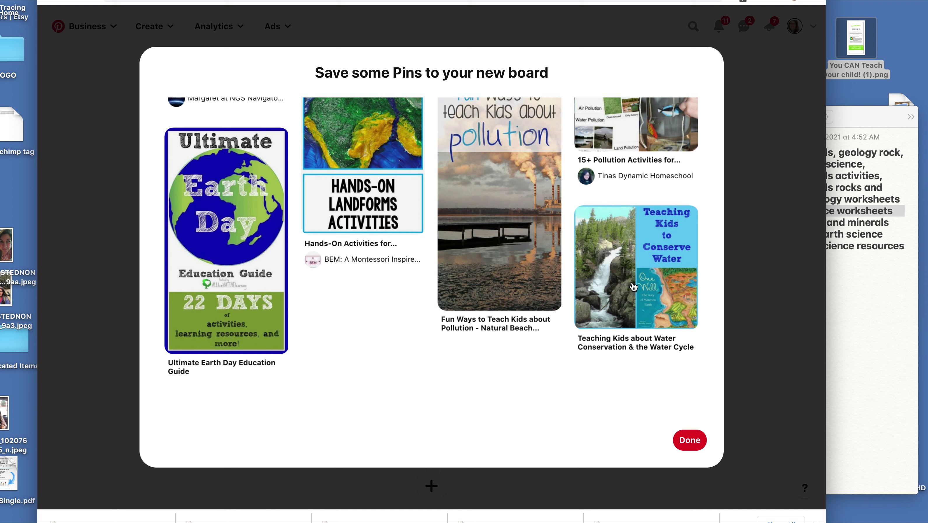
{"action": "scroll", "coordinate": [634, 287], "scroll_direction": "down", "scroll_amount": 5}
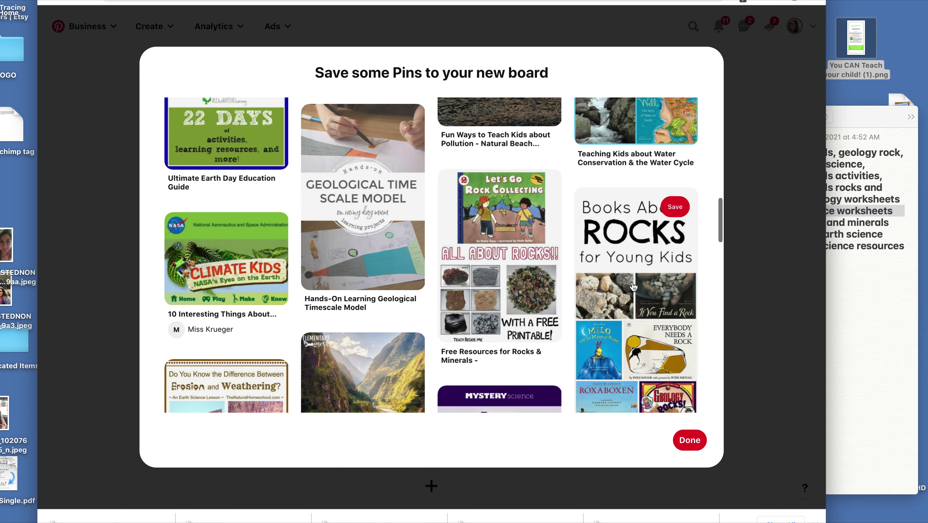
{"action": "left_click", "coordinate": [538, 189]}
{"action": "scroll", "coordinate": [319, 307], "scroll_direction": "down", "scroll_amount": 1}
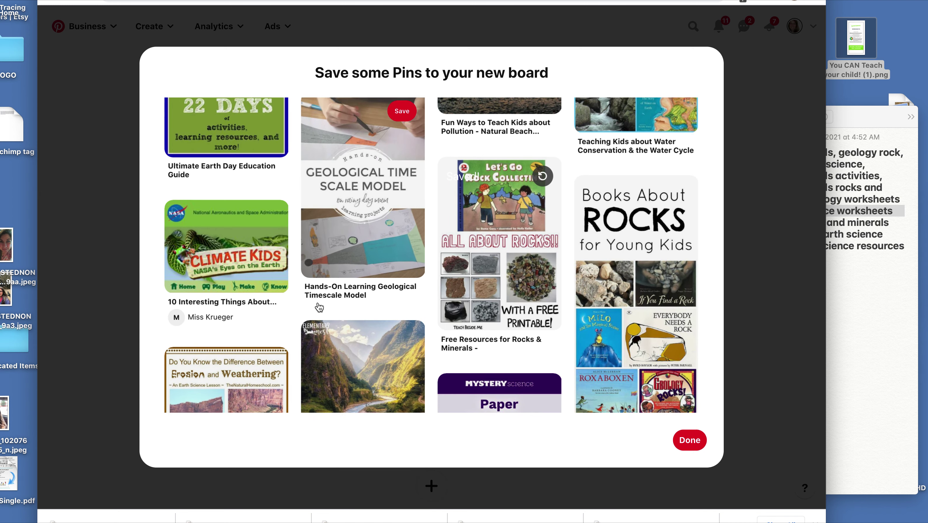
- Save the "River Activity" paper mountains pin and the "Rock Type Pockets" earth science pin to the board, and finish adding suggestions
{"action": "scroll", "coordinate": [319, 307], "scroll_direction": "down", "scroll_amount": 8}
{"action": "scroll", "coordinate": [319, 307], "scroll_direction": "down", "scroll_amount": 1}
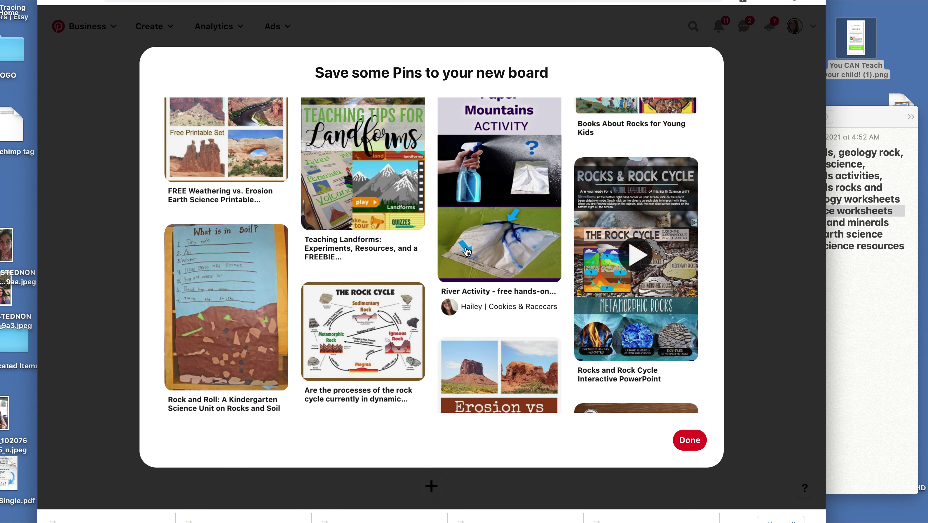
{"action": "scroll", "coordinate": [468, 251], "scroll_direction": "down", "scroll_amount": 6}
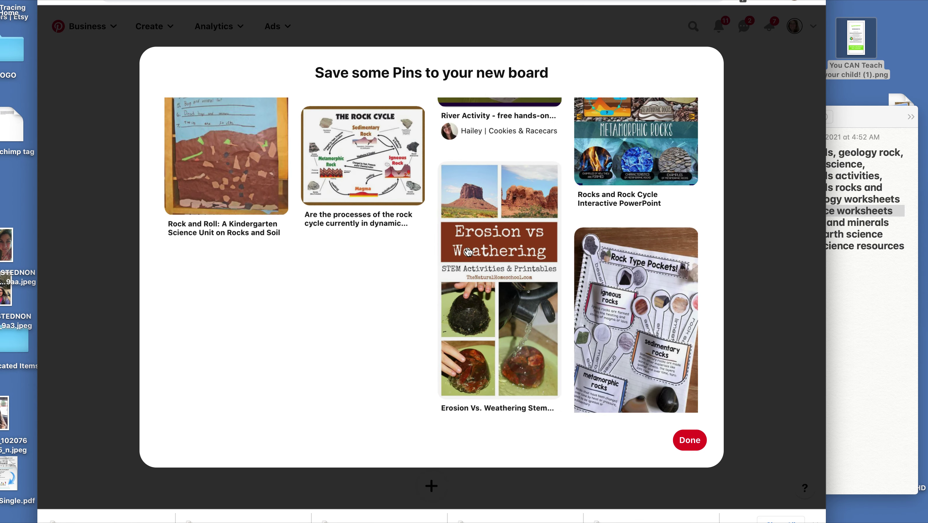
{"action": "left_click", "coordinate": [641, 327]}
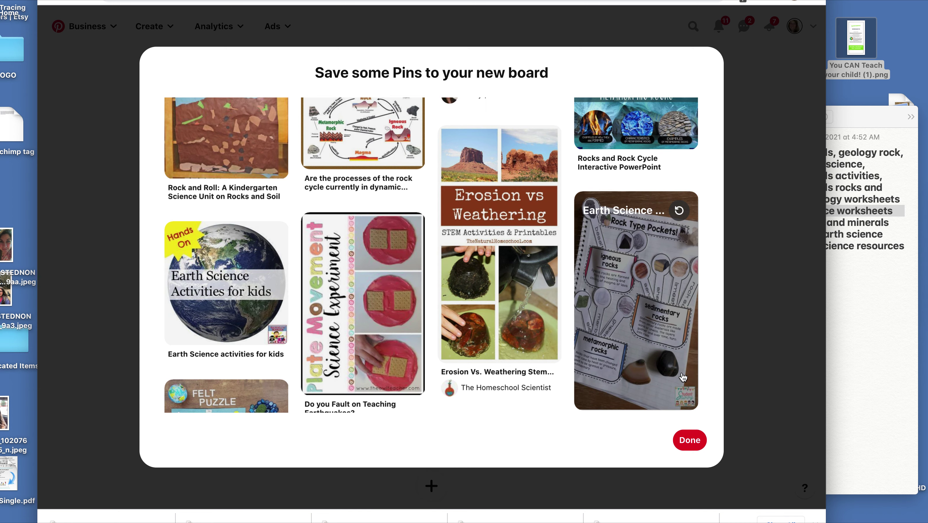
{"action": "left_click", "coordinate": [688, 442]}
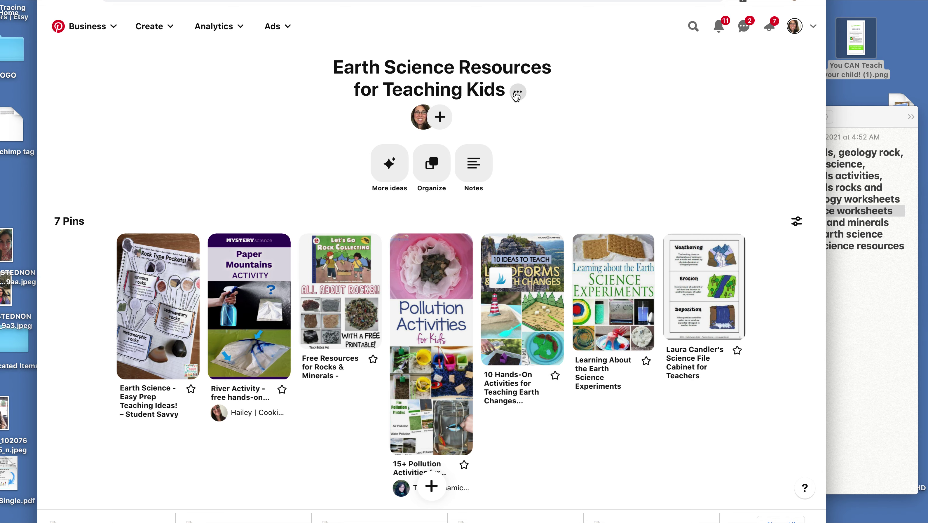
- Edit the board and save the whole geology keyword list from the notes, "geology for kids" through "science resources for teachers", as its description
{"action": "left_click", "coordinate": [517, 95]}
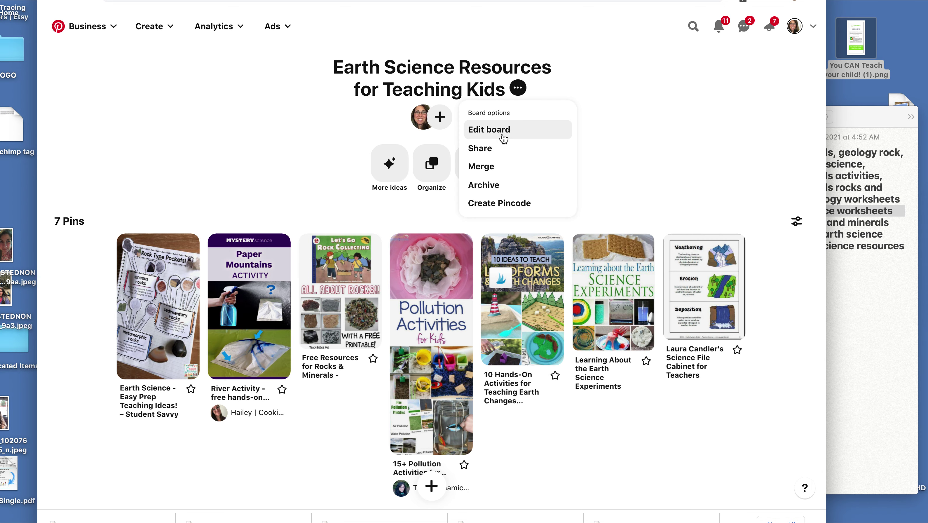
{"action": "left_click", "coordinate": [502, 132]}
{"action": "left_click", "coordinate": [851, 284]}
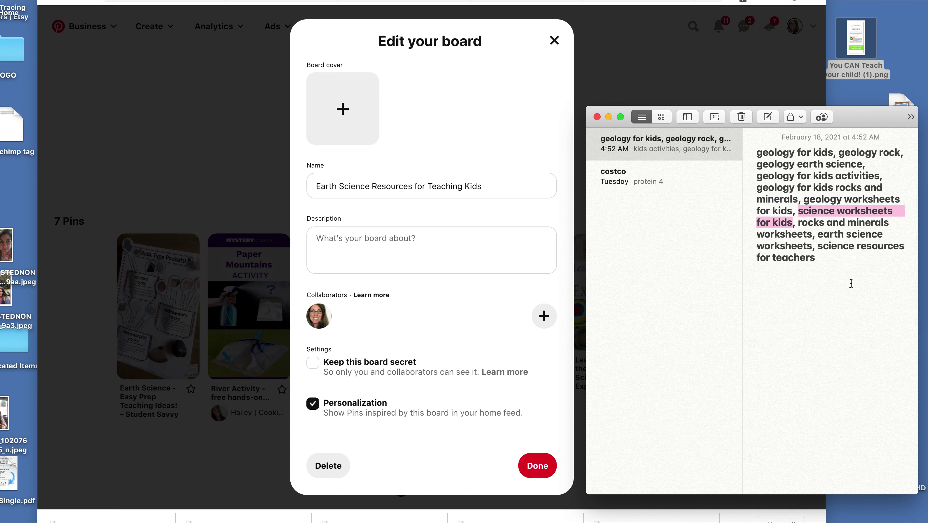
{"action": "left_click_drag", "start_coordinate": [823, 261], "coordinate": [741, 134]}
{"action": "left_click", "coordinate": [354, 236]}
{"action": "key", "text": "super+v"}
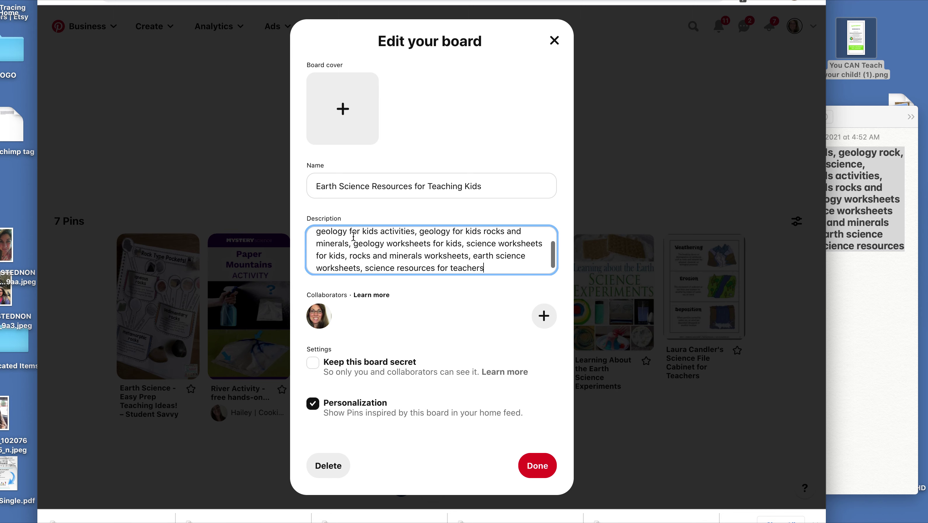
{"action": "left_click", "coordinate": [537, 475]}
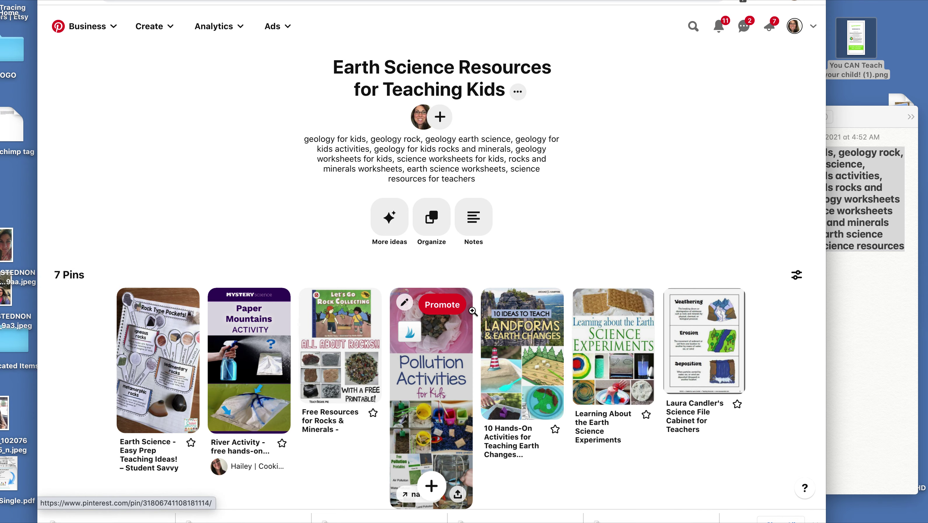
- Switch to Tailwind and bring up the three drafts waiting to be scheduled
{"action": "left_click", "coordinate": [561, 1]}
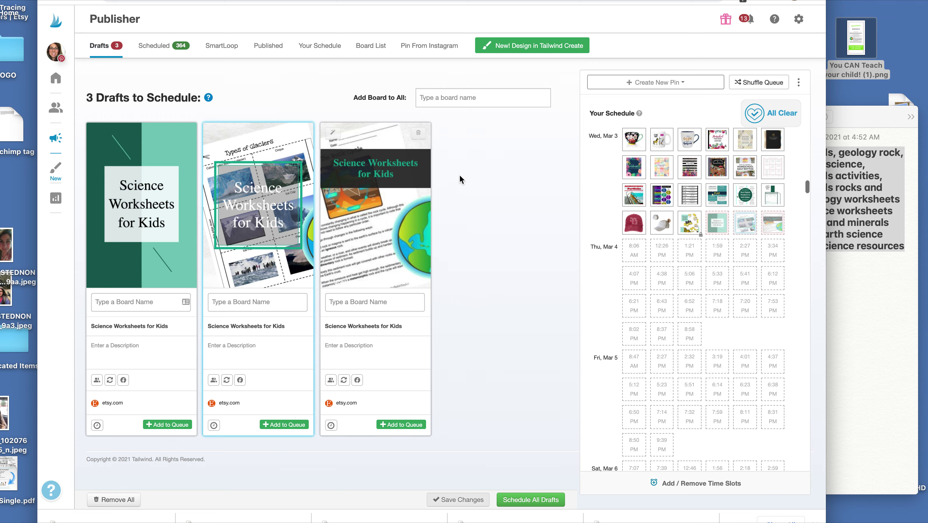
{"action": "left_click_drag", "start_coordinate": [463, 0], "coordinate": [464, 24]}
{"action": "left_click", "coordinate": [433, 23]}
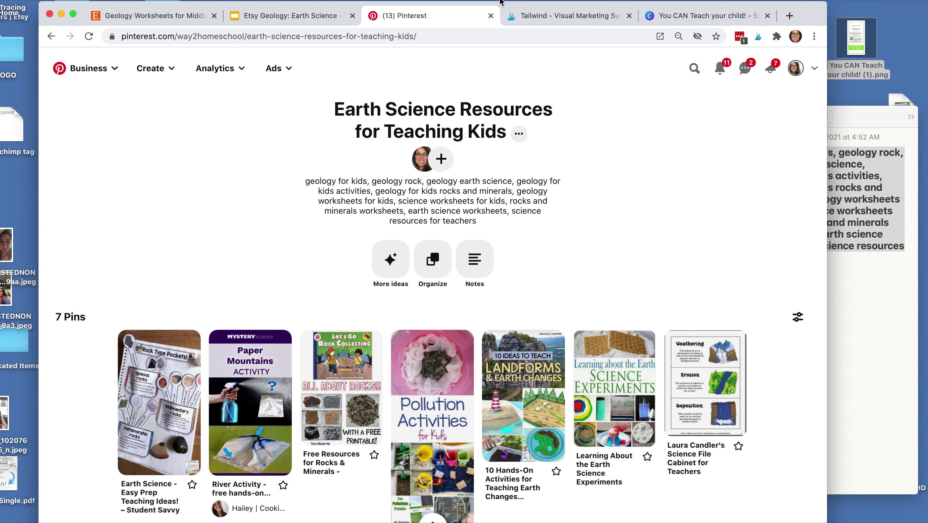
{"action": "left_click", "coordinate": [562, 19]}
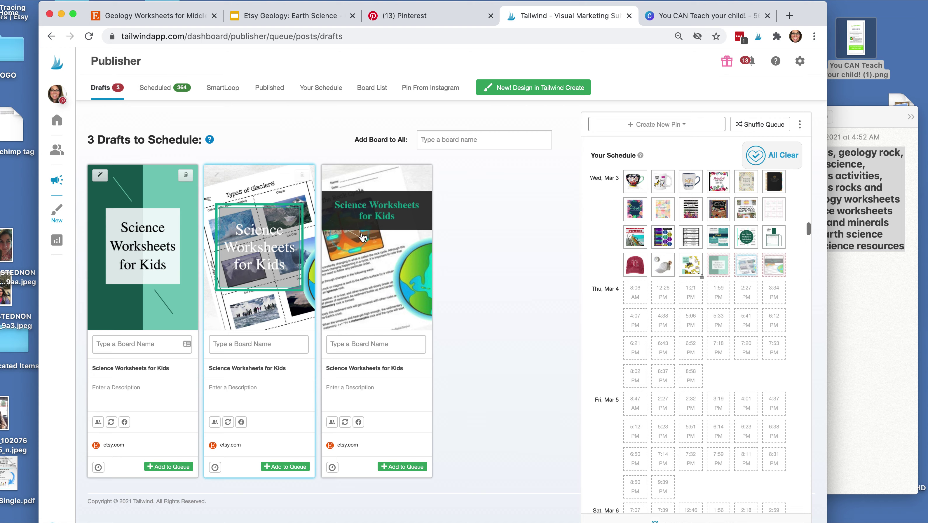
{"action": "left_click", "coordinate": [391, 231]}
{"action": "left_click", "coordinate": [242, 142]}
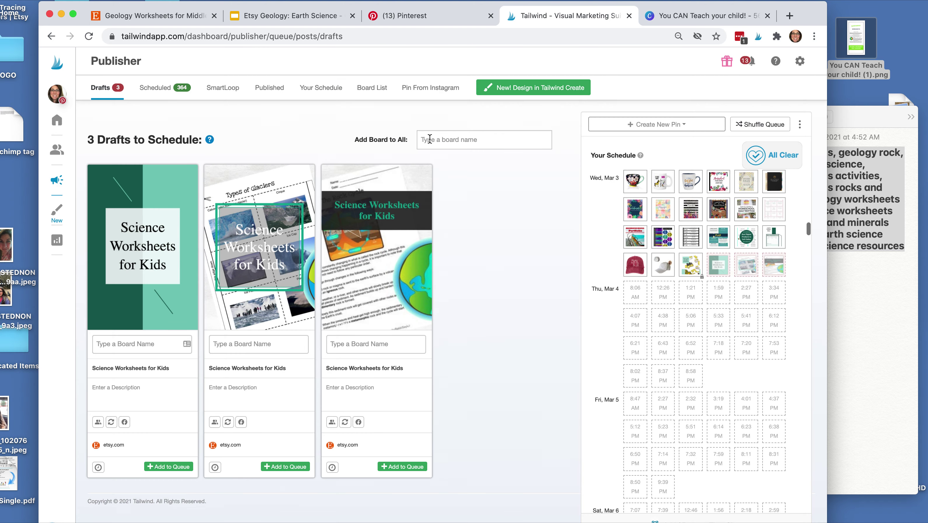
- Refresh Tailwind's boards list and add the "Earth Science Resources for Teaching Kids" board to all three drafts
{"action": "left_click", "coordinate": [429, 140]}
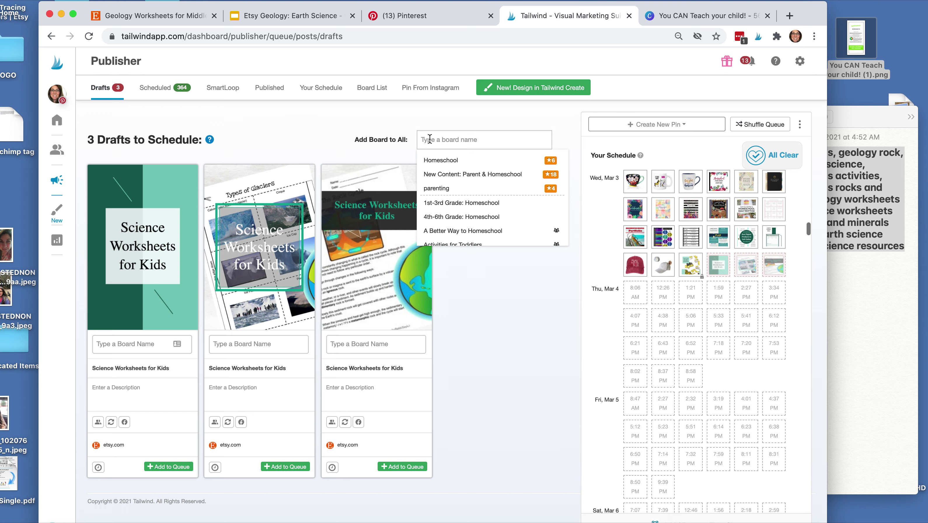
{"action": "left_click", "coordinate": [404, 17]}
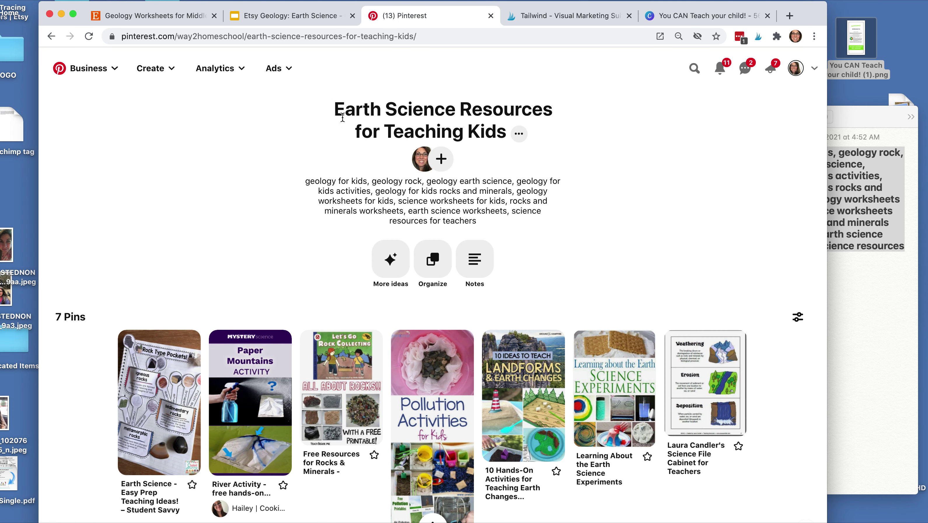
{"action": "left_click", "coordinate": [538, 17]}
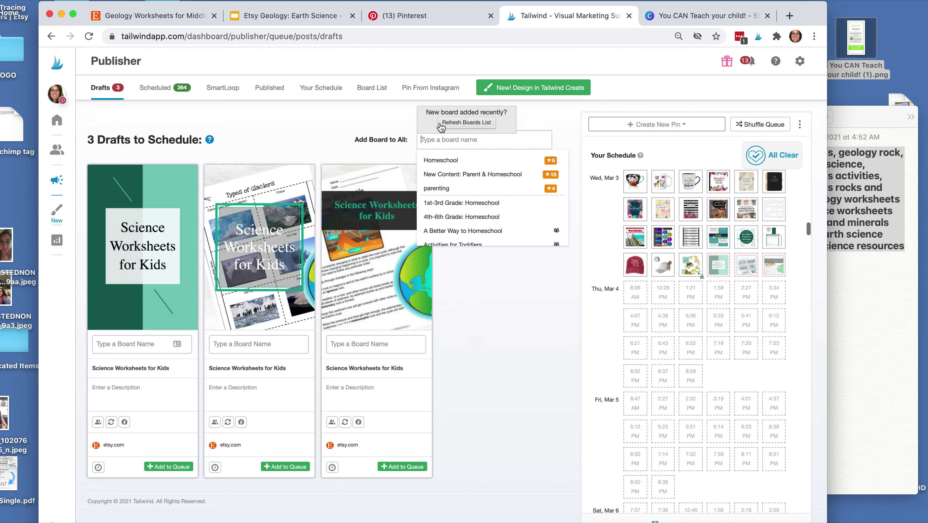
{"action": "type", "text": "Earth"}
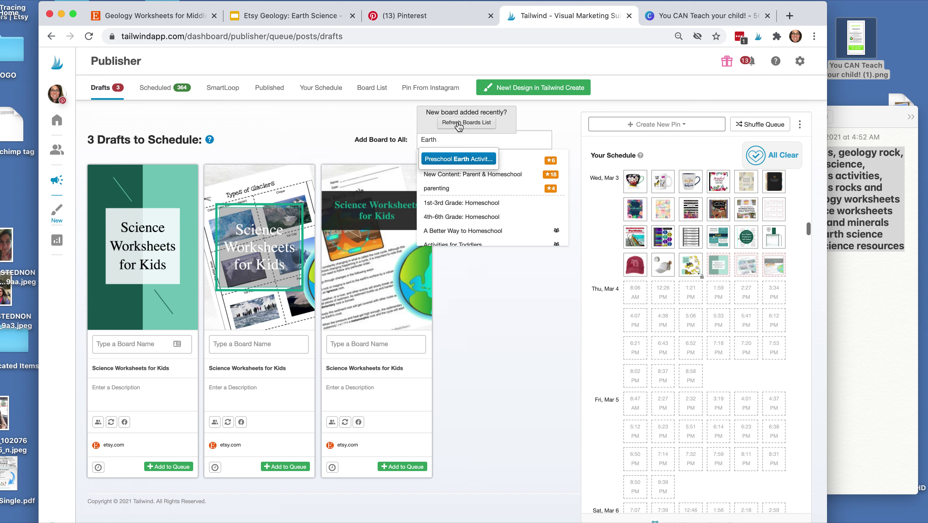
{"action": "left_click", "coordinate": [476, 123]}
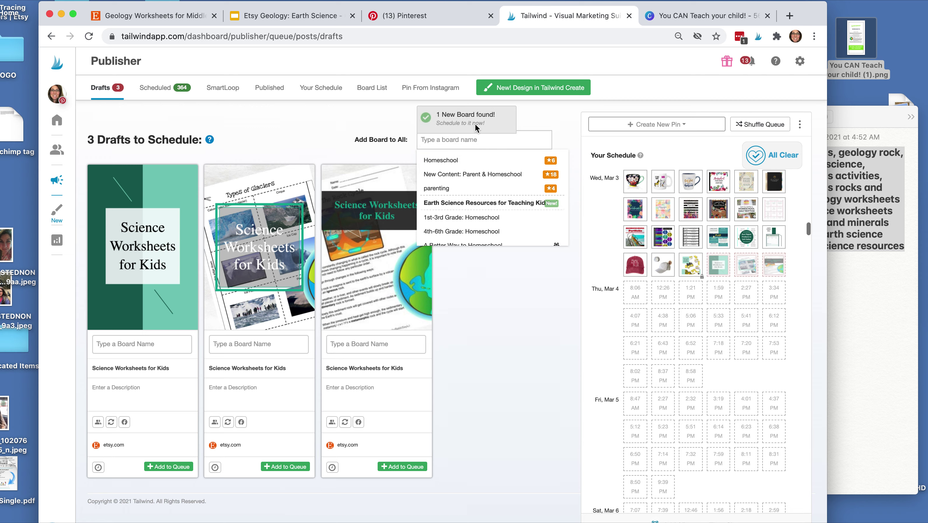
{"action": "left_click", "coordinate": [473, 204]}
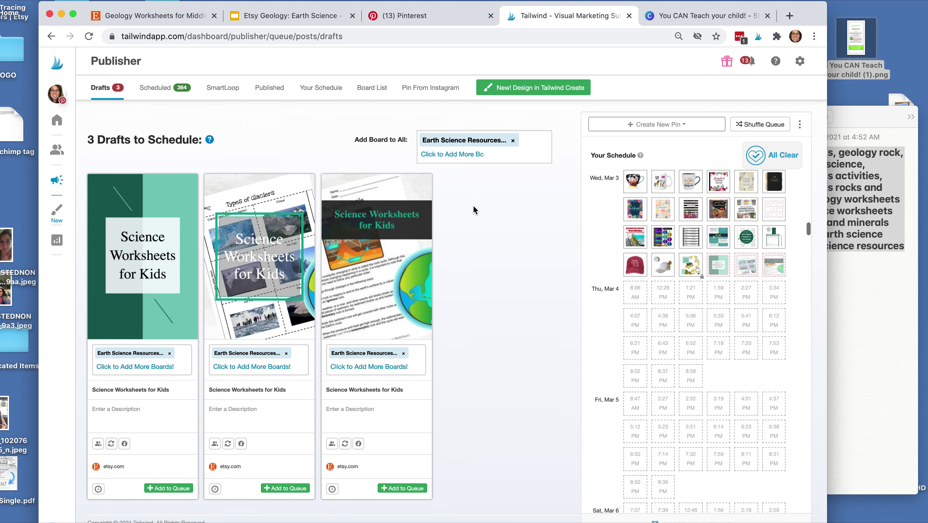
- Paste the geology keyword list, "geology for kids" through "science resources for teachers", as the description of all three drafts
{"action": "left_click", "coordinate": [881, 282]}
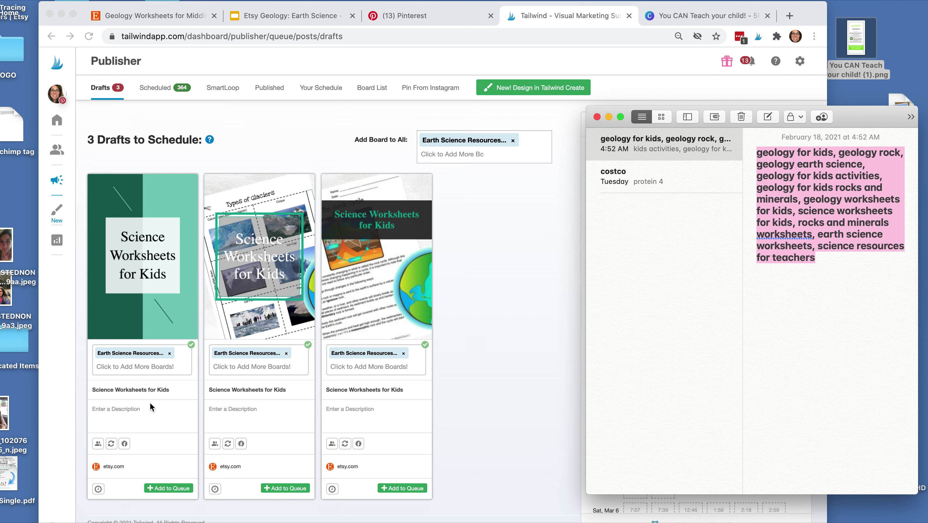
{"action": "left_click", "coordinate": [138, 408]}
{"action": "type", "text": "geology for kids, geology rock, geology earth science, geology for kids activities, geology for kids rocks and minerals, geology worksheets for kids, science worksheets for kids, rocks and minerals worksheets, earth science worksheets, science resources for teachers"}
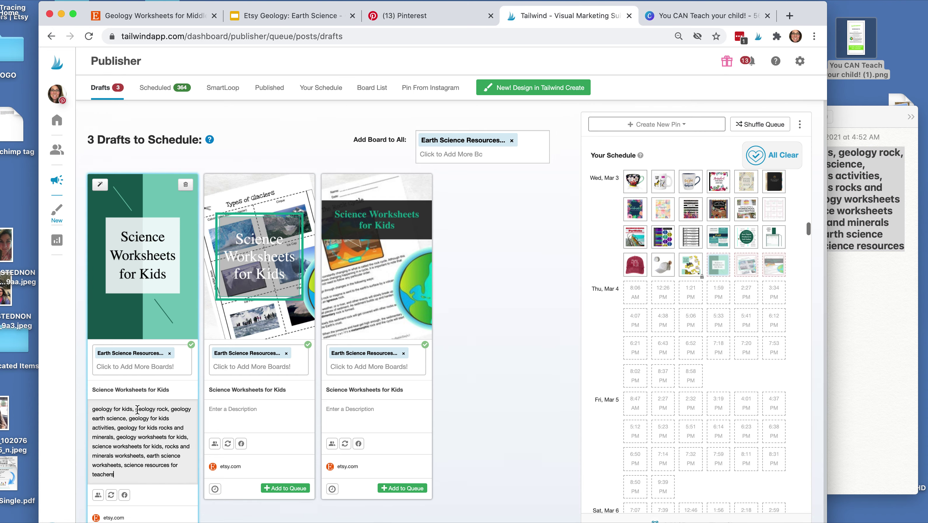
{"action": "left_click", "coordinate": [208, 408]}
{"action": "type", "text": "geology for kids, geology rock, geology earth science, geology for kids activities, geology for kids rocks and minerals, geology worksheets for kids, science worksheets for kids, rocks and minerals worksheets, earth science worksheets, science resources for teachers"}
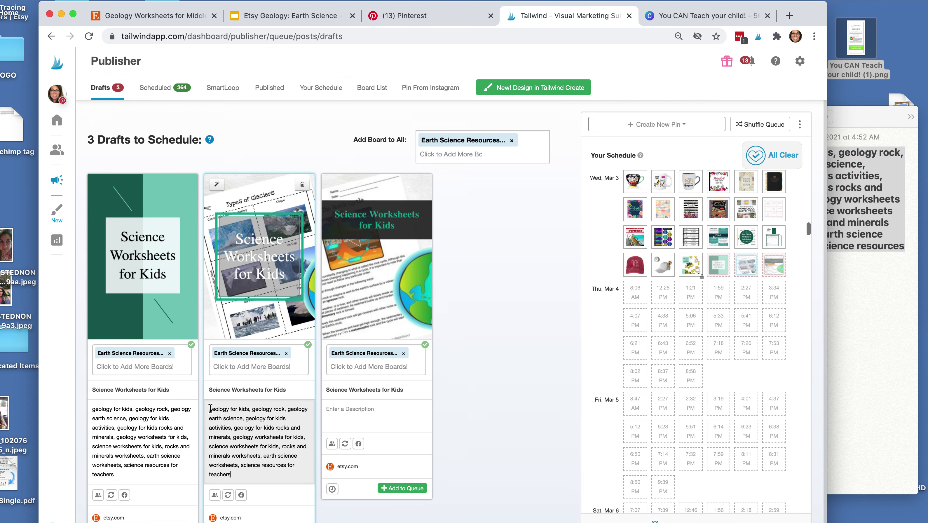
{"action": "left_click", "coordinate": [337, 425]}
{"action": "type", "text": "geology for kids, geology rock, geology earth science, geology for kids activities, geology for kids rocks and minerals, geology worksheets for kids, science worksheets for kids, rocks and minerals worksheets, earth science worksheets, science resources for teachers"}
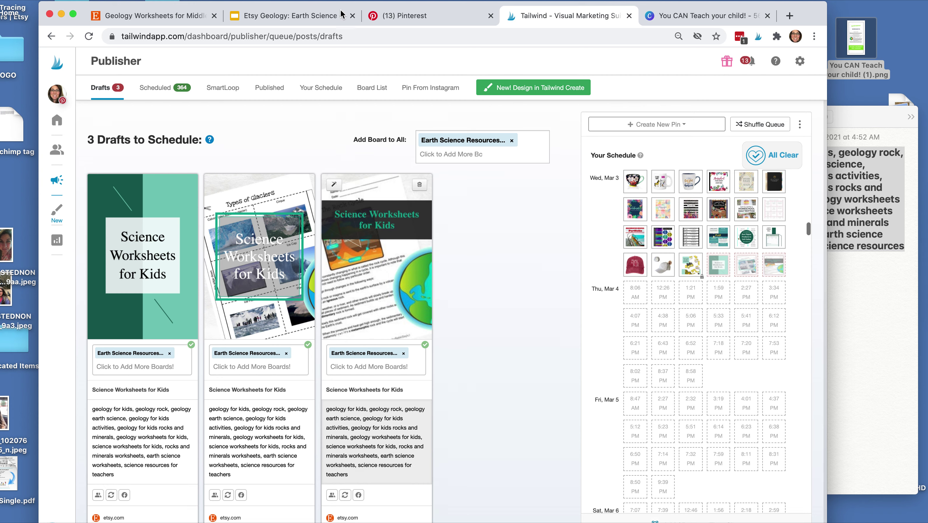
- Check the drafts' Etsy link and schedule all three "Science Worksheets for Kids" drafts
{"action": "left_click_drag", "start_coordinate": [360, 8], "coordinate": [365, 0]}
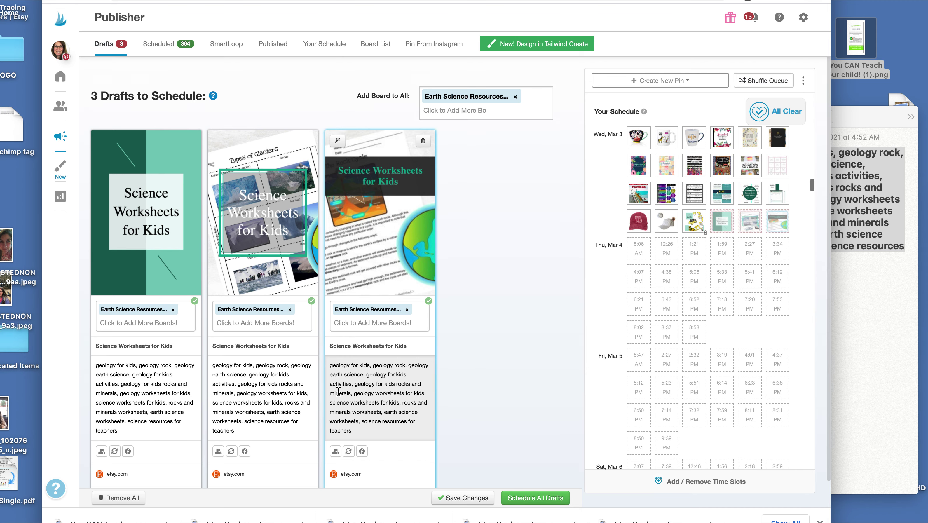
{"action": "scroll", "coordinate": [477, 345], "scroll_direction": "down", "scroll_amount": 1}
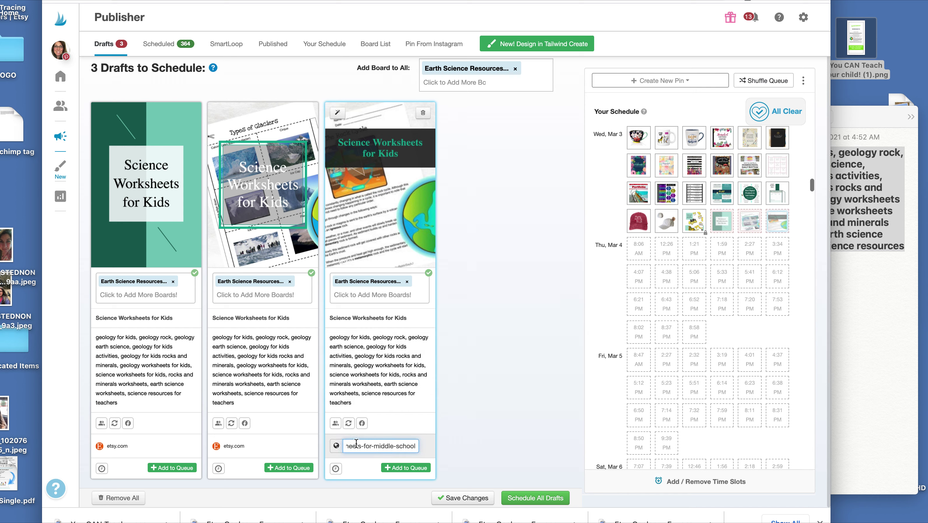
{"action": "left_click", "coordinate": [521, 504]}
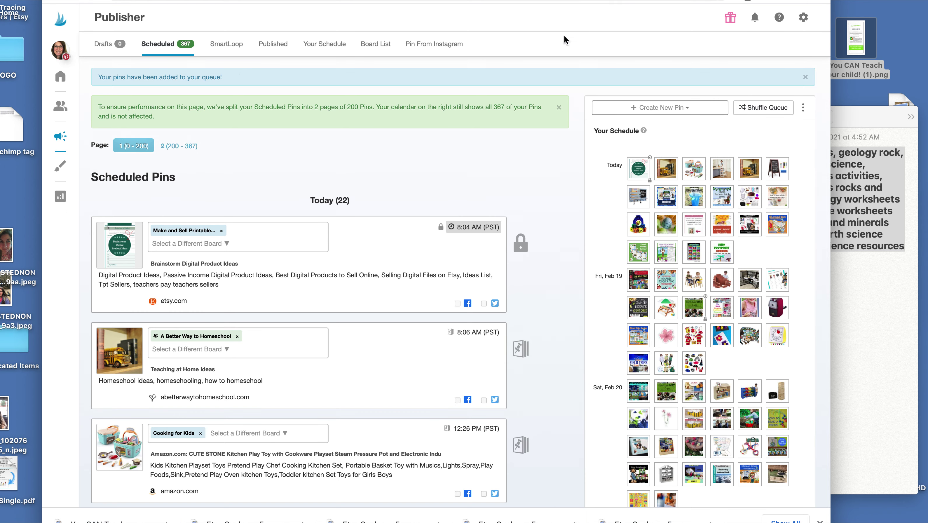
- View the Tailwind Create overview with its completed sessions and return to the scheduled pins in Publisher
{"action": "left_click", "coordinate": [60, 170]}
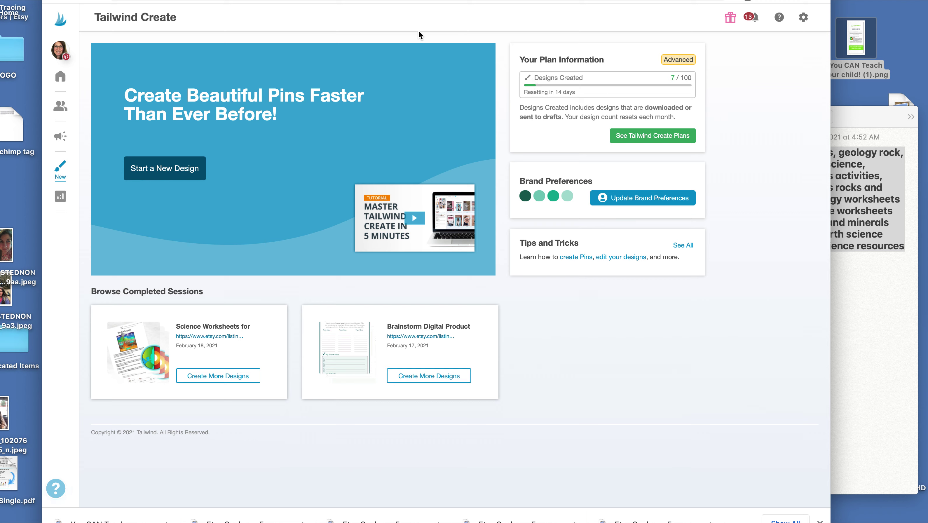
{"action": "left_click", "coordinate": [62, 143]}
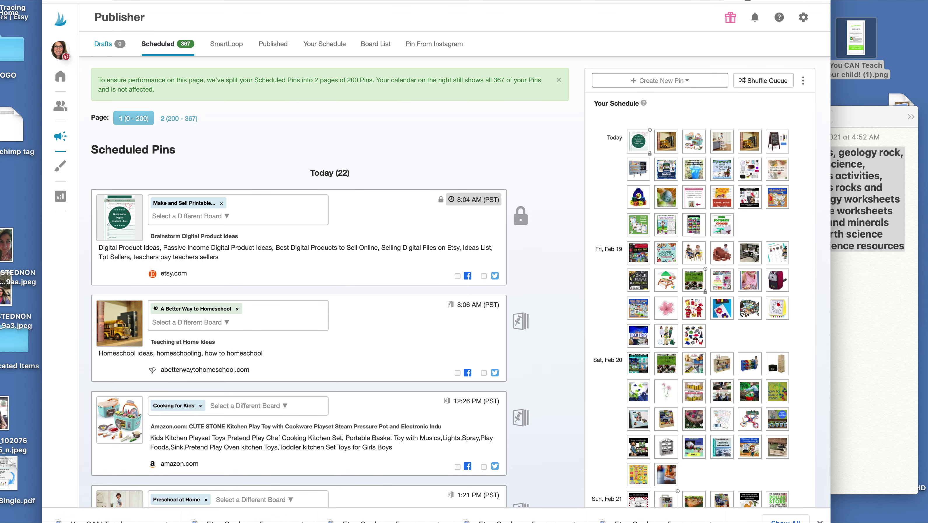
- Switch to the Pinterest board page and copy the board title "Earth Science Resources for Teaching Kids"
{"action": "key", "text": "ctrl+Tab"}
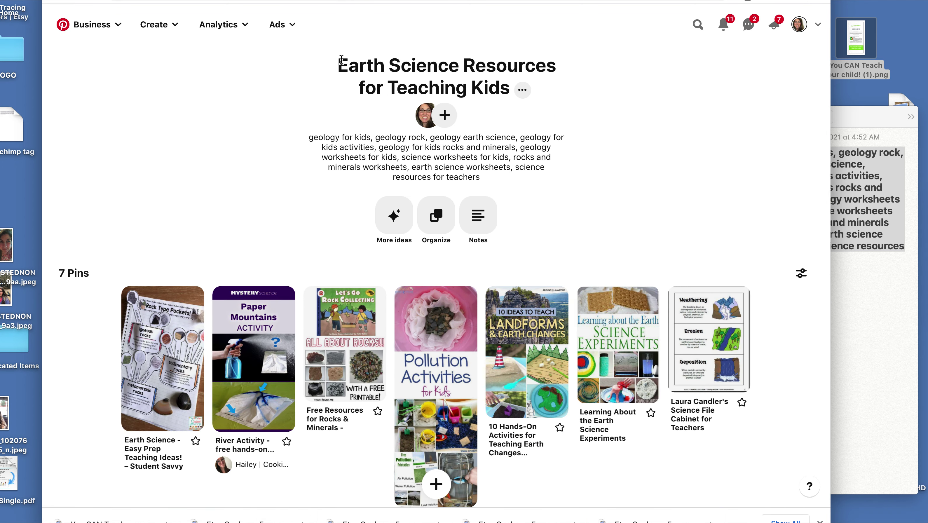
{"action": "left_click_drag", "start_coordinate": [340, 64], "coordinate": [510, 91]}
{"action": "key", "text": "super+c"}
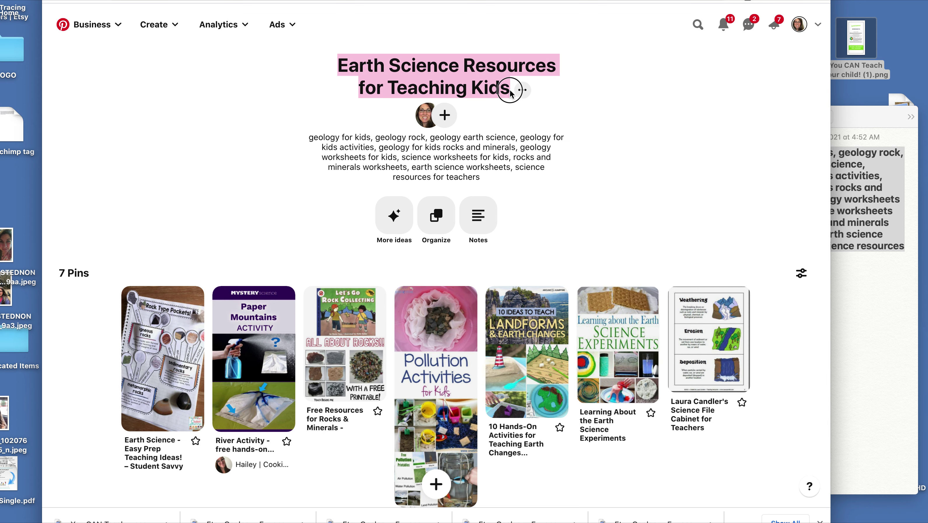
- Search Pinterest for the recent term "geology worksheets for kids" and skim the resulting pins
{"action": "left_click", "coordinate": [698, 25]}
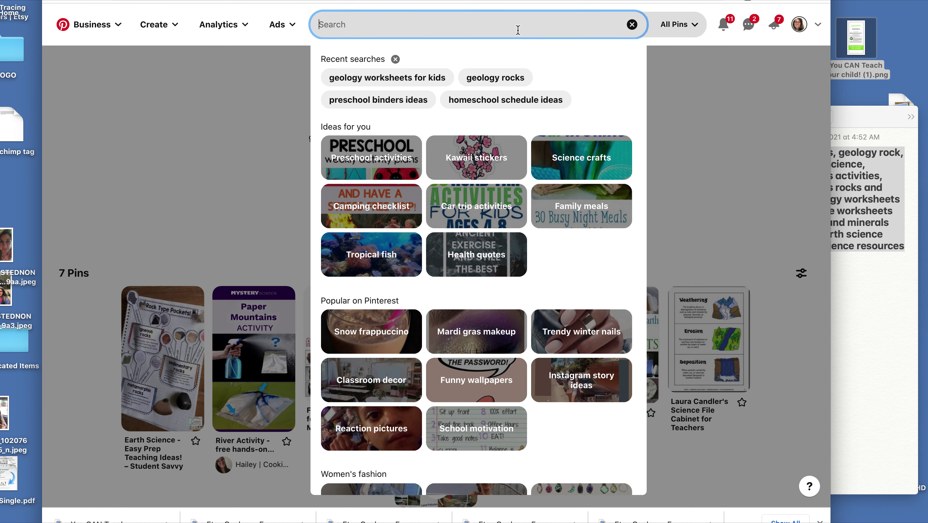
{"action": "left_click", "coordinate": [399, 79]}
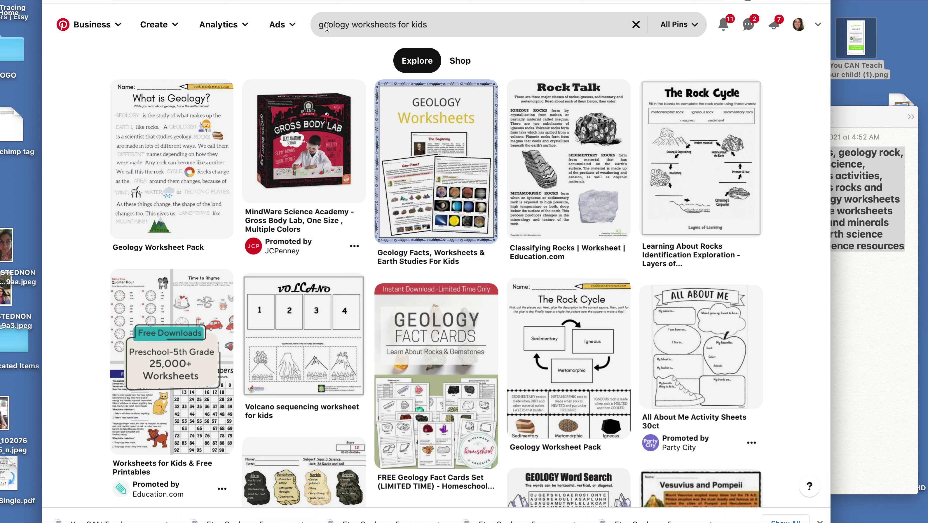
{"action": "scroll", "coordinate": [454, 220], "scroll_direction": "down", "scroll_amount": 3}
{"action": "scroll", "coordinate": [454, 221], "scroll_direction": "up", "scroll_amount": 3}
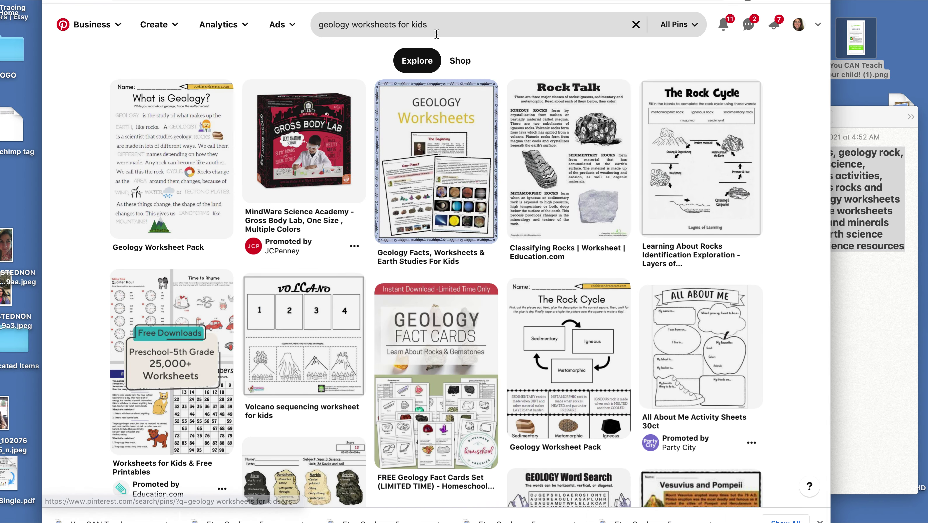
- Search Pinterest for the copied title "Earth Science Resources for Teaching Kids" and look through the resulting pins
{"action": "left_click", "coordinate": [436, 27]}
{"action": "key", "text": "super+v"}
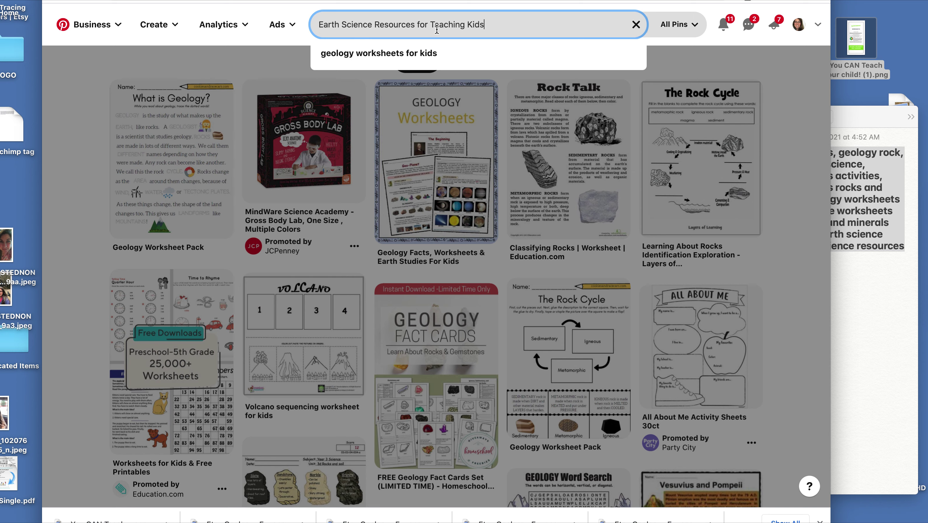
{"action": "key", "text": "Return"}
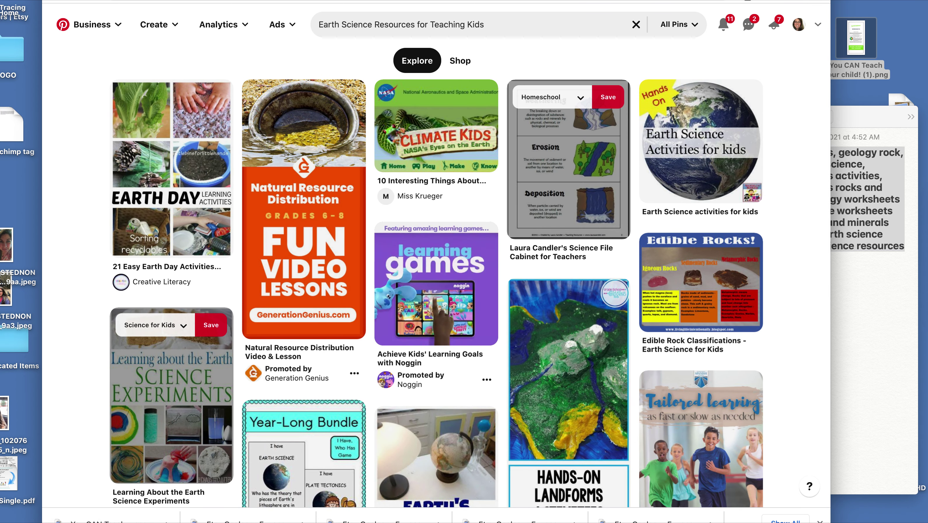
{"action": "left_click_drag", "start_coordinate": [681, 0], "coordinate": [690, 9]}
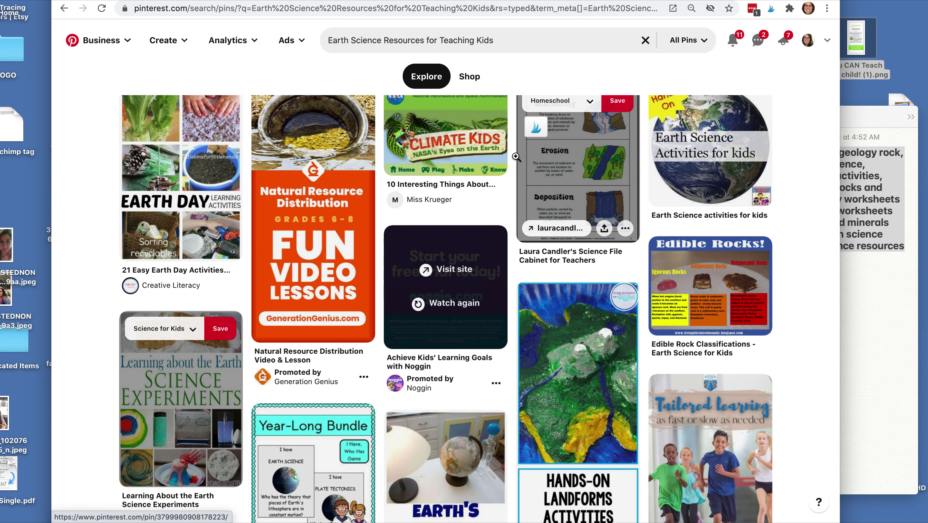
{"action": "scroll", "coordinate": [513, 157], "scroll_direction": "down", "scroll_amount": 5}
{"action": "left_click", "coordinate": [516, 156]}
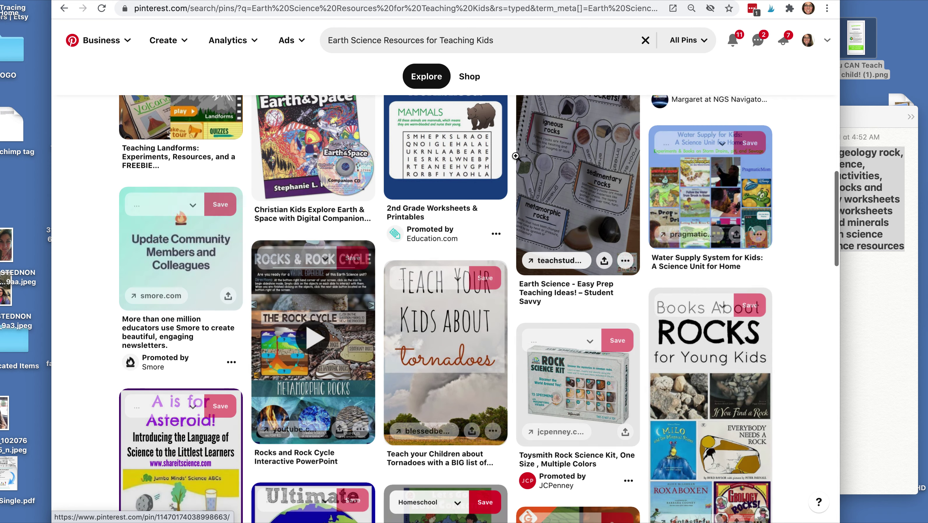
{"action": "scroll", "coordinate": [515, 154], "scroll_direction": "down", "scroll_amount": 10}
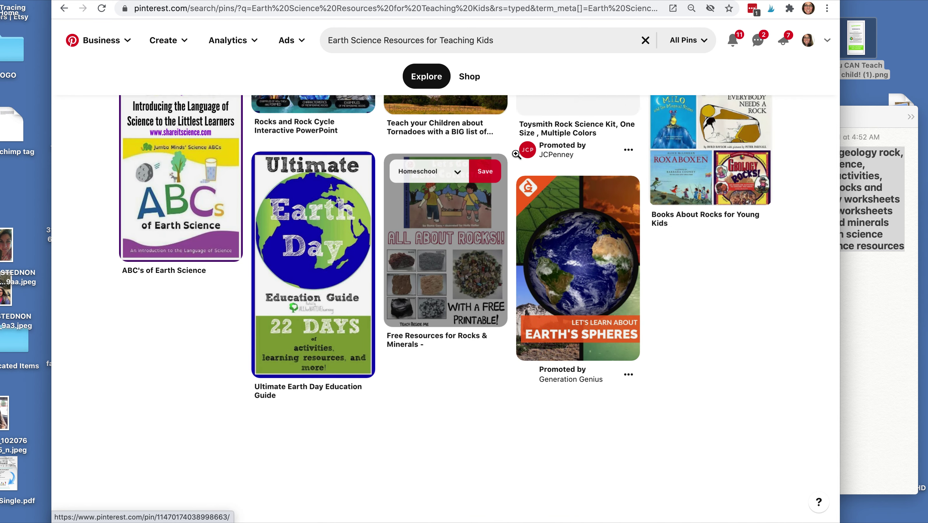
{"action": "scroll", "coordinate": [516, 154], "scroll_direction": "down", "scroll_amount": 4}
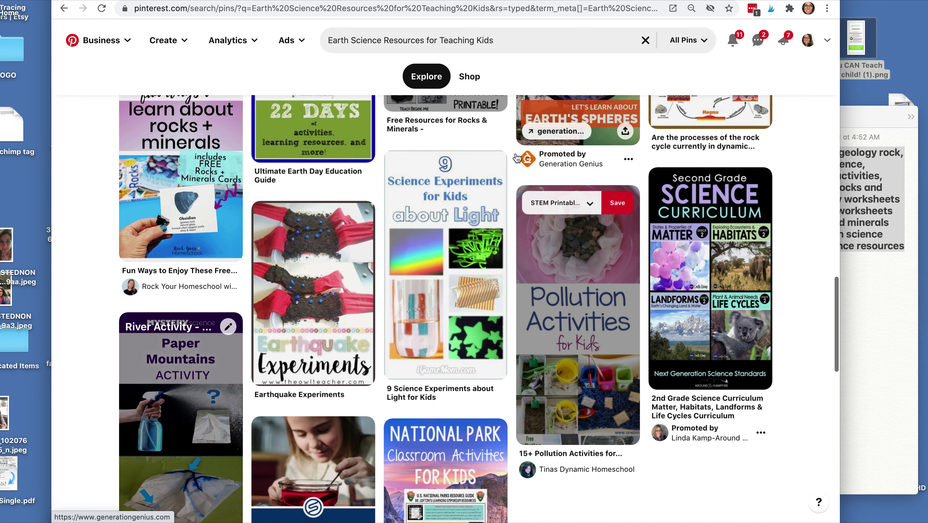
{"action": "scroll", "coordinate": [517, 155], "scroll_direction": "down", "scroll_amount": 9}
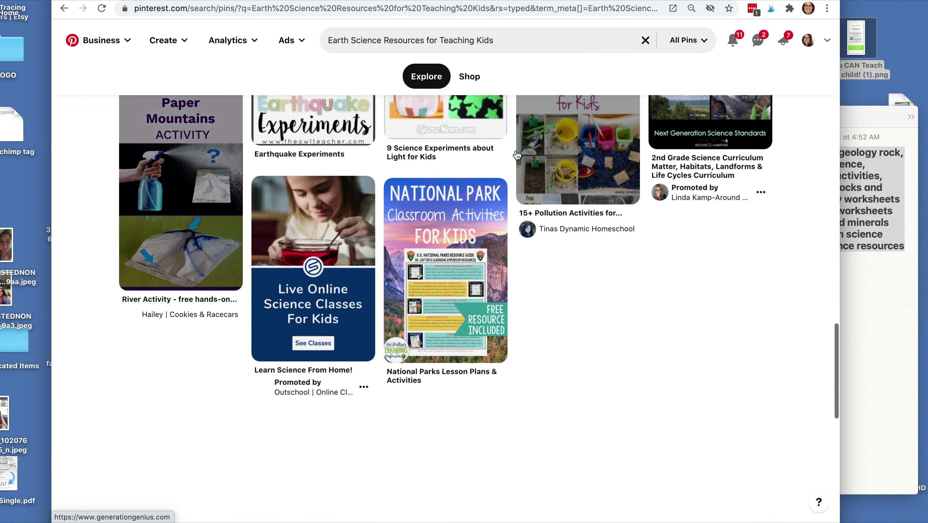
{"action": "scroll", "coordinate": [516, 155], "scroll_direction": "down", "scroll_amount": 3}
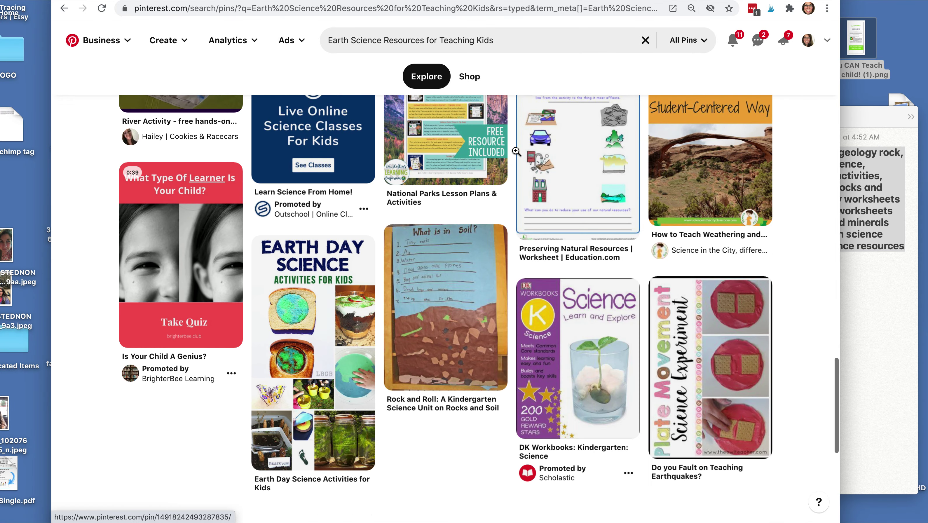
{"action": "scroll", "coordinate": [516, 151], "scroll_direction": "up", "scroll_amount": 3}
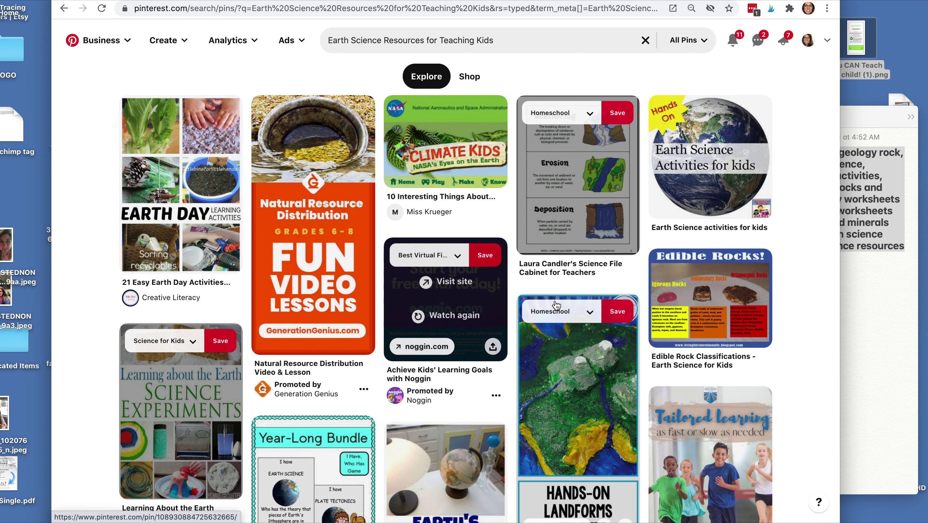
- Launch Tailwind's pin scheduler on the results and select the Hands-On Landforms Activities, Earth Science Activities for kids and Earth Day Learning Activities pins
{"action": "left_click", "coordinate": [771, 8]}
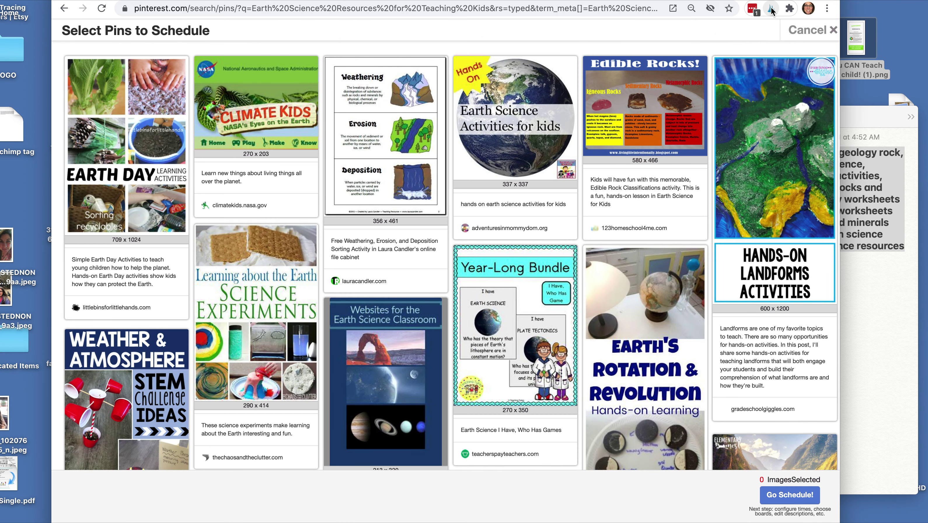
{"action": "left_click", "coordinate": [784, 112]}
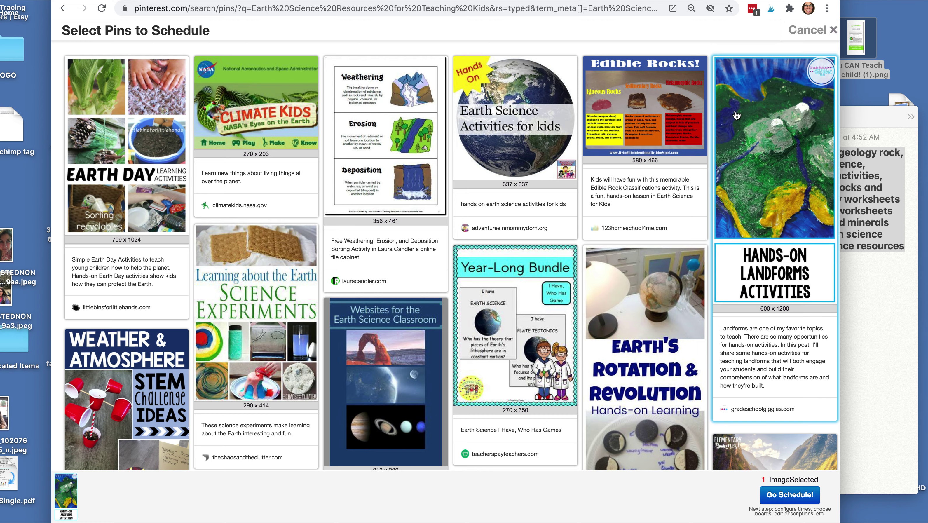
{"action": "left_click", "coordinate": [493, 163]}
{"action": "left_click", "coordinate": [132, 198]}
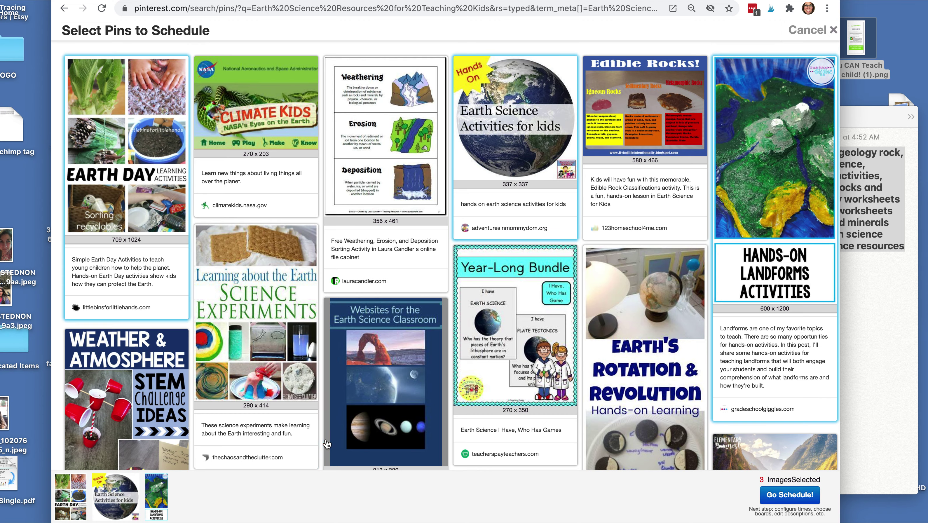
- Add the Weather & Atmosphere STEM Challenge Ideas, Websites for the Earth Science Classroom and Earth's Rotation & Revolution pins to the selection
{"action": "scroll", "coordinate": [109, 295], "scroll_direction": "down", "scroll_amount": 3}
{"action": "left_click", "coordinate": [109, 295]}
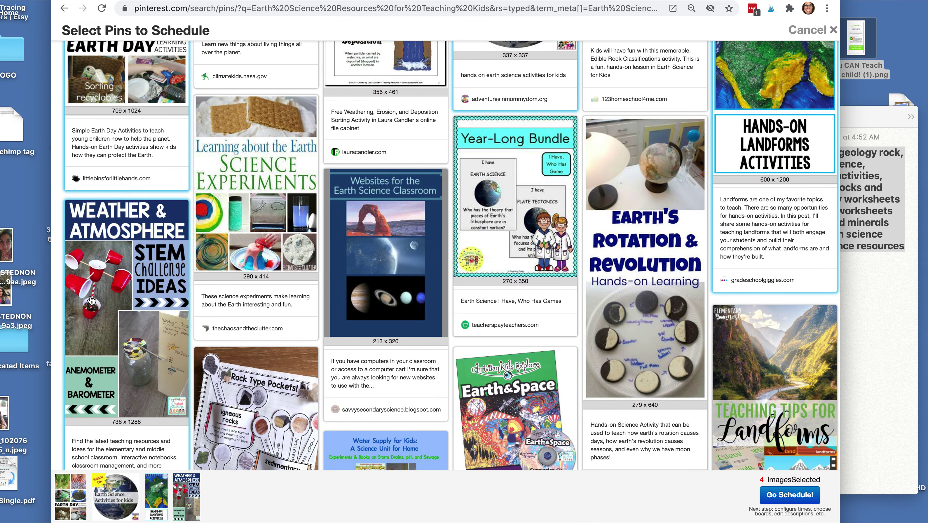
{"action": "left_click", "coordinate": [373, 253]}
{"action": "scroll", "coordinate": [373, 253], "scroll_direction": "down", "scroll_amount": 2}
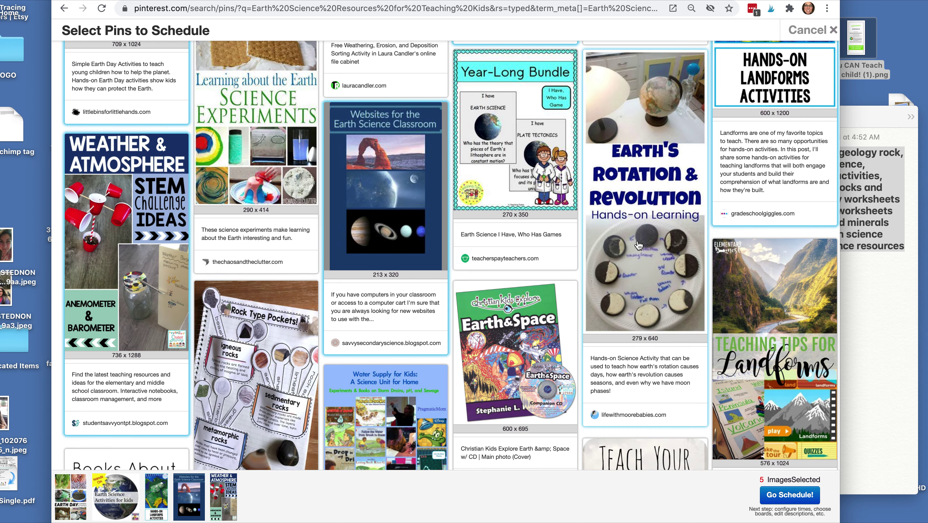
{"action": "left_click", "coordinate": [650, 244]}
{"action": "scroll", "coordinate": [638, 244], "scroll_direction": "down", "scroll_amount": 3}
{"action": "scroll", "coordinate": [638, 244], "scroll_direction": "down", "scroll_amount": 2}
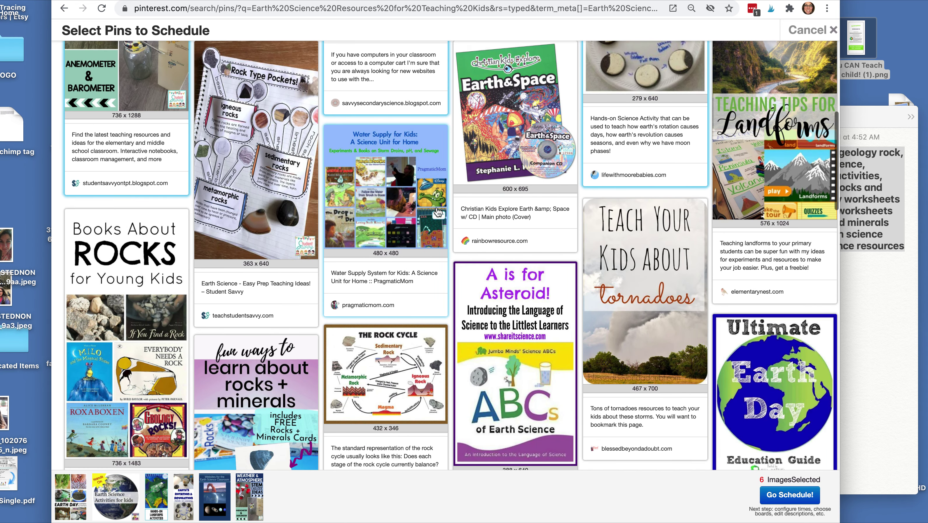
- Add the Rock Cycle and Paper Mountains Activity pins to the selection, leaving out 9 Science Experiments for Kids about Light
{"action": "scroll", "coordinate": [403, 228], "scroll_direction": "down", "scroll_amount": 3}
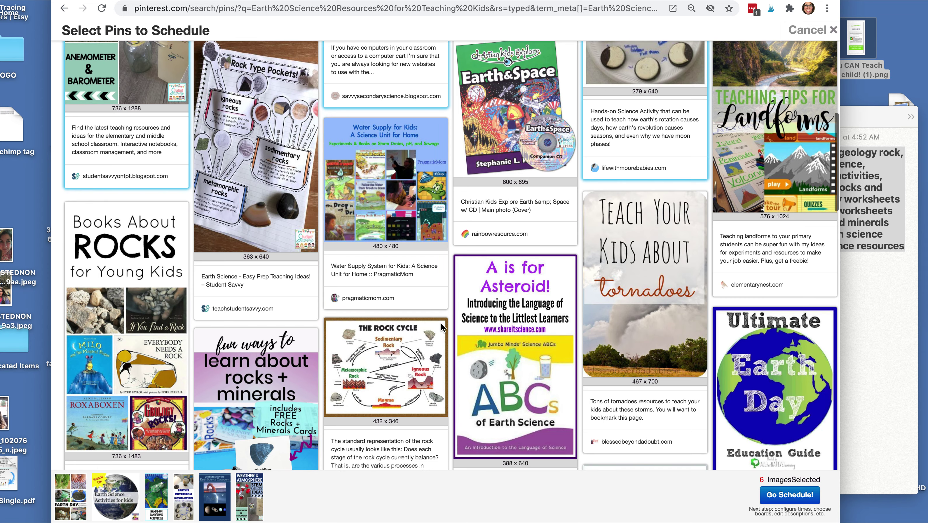
{"action": "left_click", "coordinate": [385, 285]}
{"action": "scroll", "coordinate": [386, 285], "scroll_direction": "down", "scroll_amount": 6}
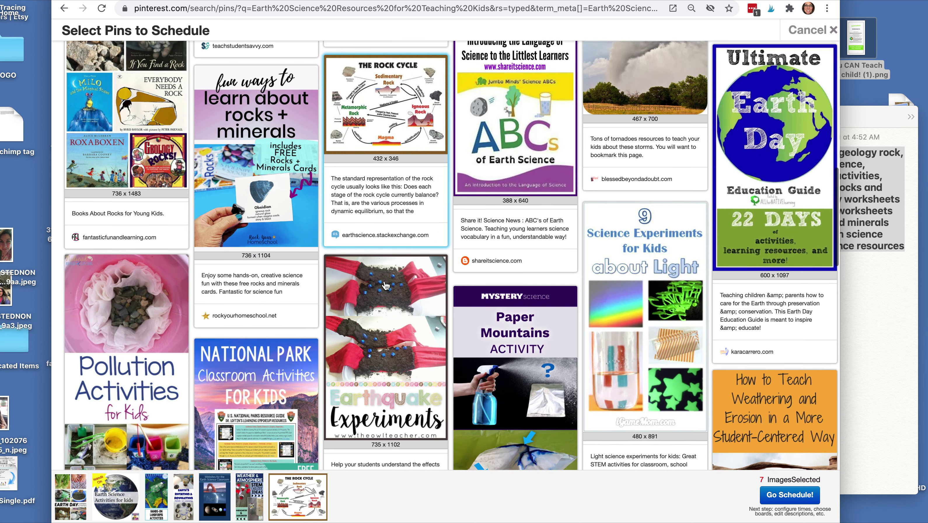
{"action": "left_click", "coordinate": [516, 322]}
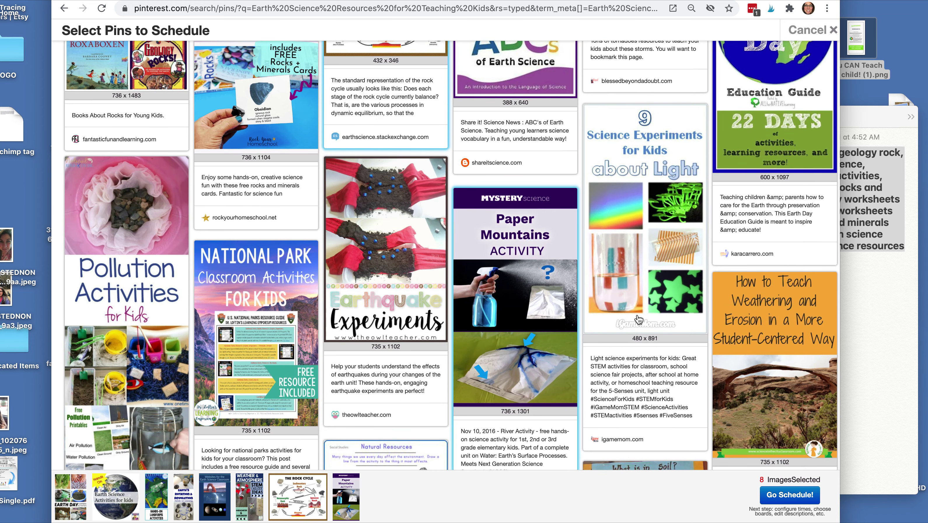
{"action": "left_click", "coordinate": [648, 289]}
{"action": "left_click", "coordinate": [648, 290]}
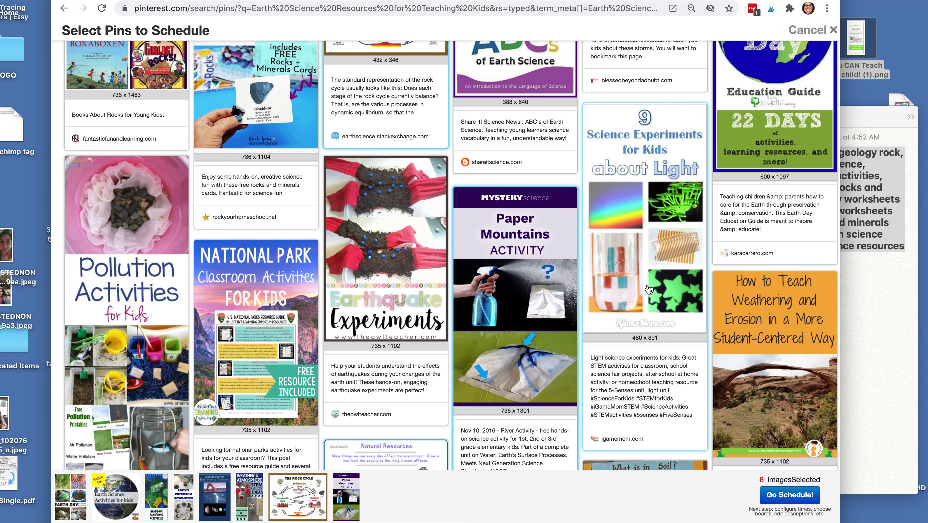
- Add the Make Sediment Jars and Air, Land, and Water Pollution Activities pins to the selection
{"action": "scroll", "coordinate": [648, 289], "scroll_direction": "down", "scroll_amount": 8}
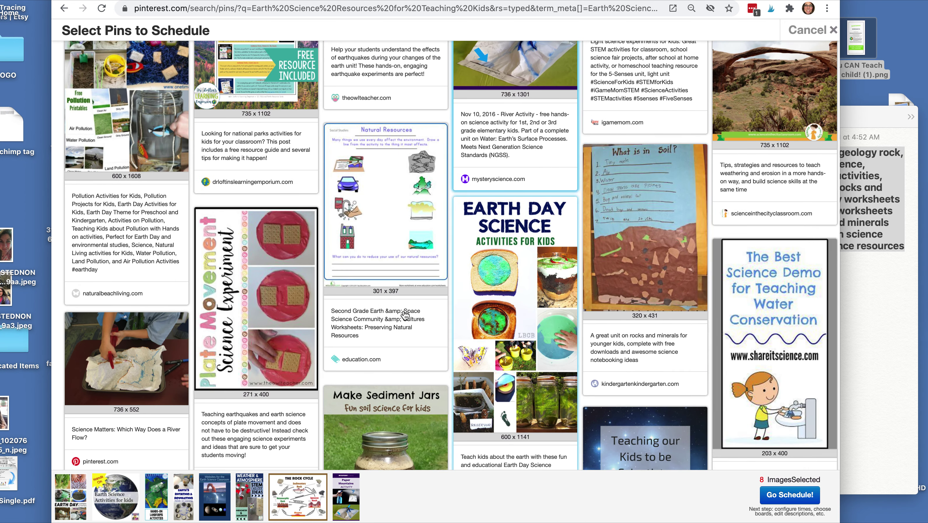
{"action": "scroll", "coordinate": [288, 338], "scroll_direction": "down", "scroll_amount": 4}
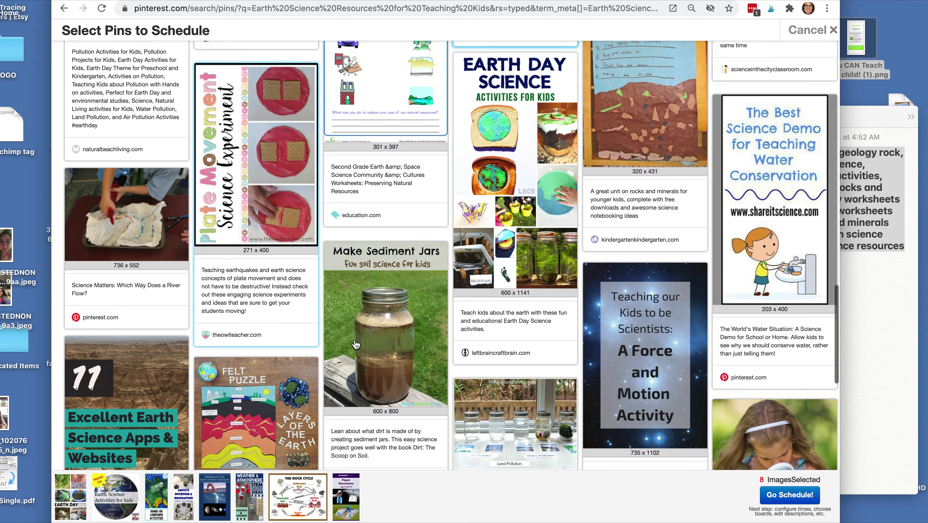
{"action": "left_click", "coordinate": [386, 342]}
{"action": "scroll", "coordinate": [385, 342], "scroll_direction": "down", "scroll_amount": 4}
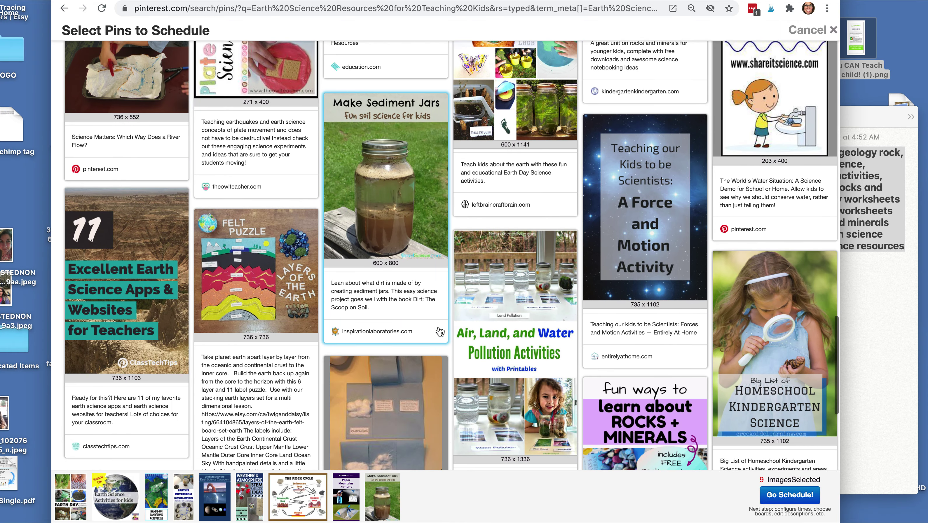
{"action": "left_click", "coordinate": [492, 324]}
{"action": "scroll", "coordinate": [492, 324], "scroll_direction": "down", "scroll_amount": 8}
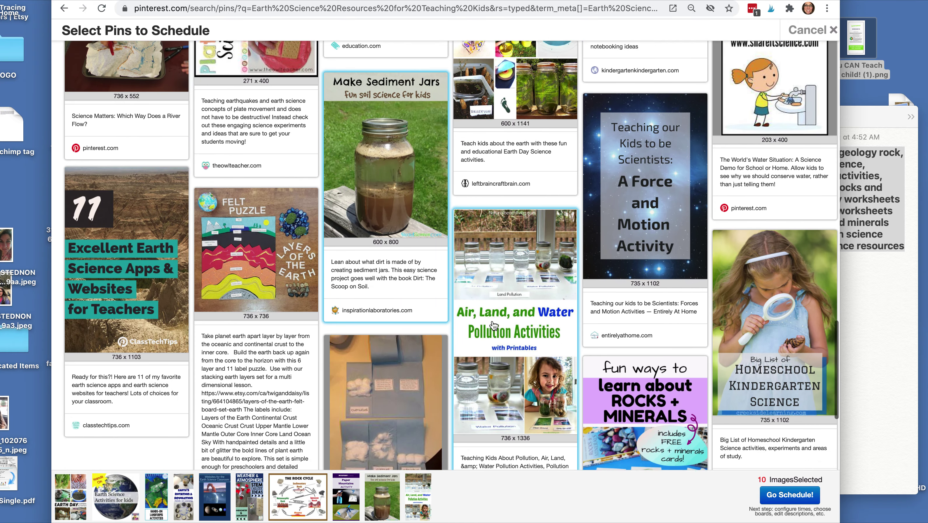
- Add the "11 Excellent Earth Science Apps & Websites for Teachers" pin to the selection
{"action": "scroll", "coordinate": [492, 320], "scroll_direction": "down", "scroll_amount": 4}
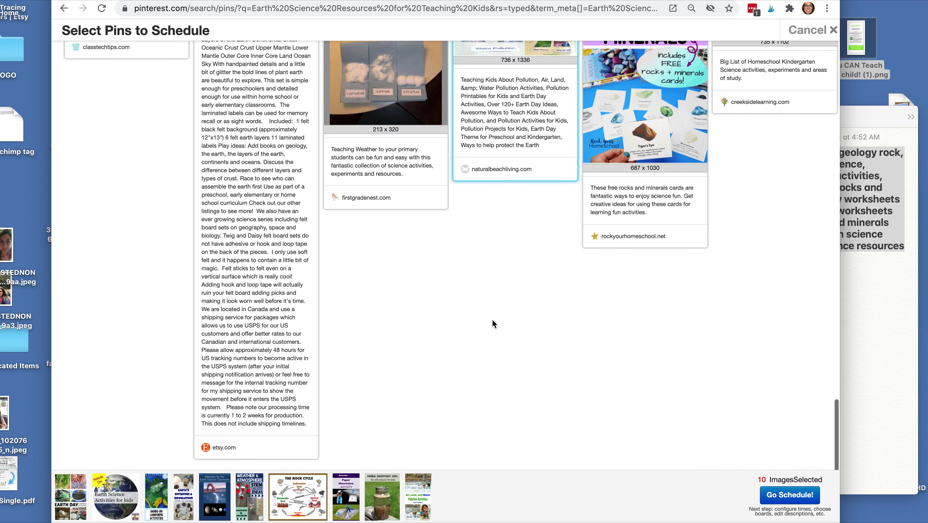
{"action": "scroll", "coordinate": [492, 320], "scroll_direction": "up", "scroll_amount": 4}
{"action": "scroll", "coordinate": [492, 319], "scroll_direction": "up", "scroll_amount": 6}
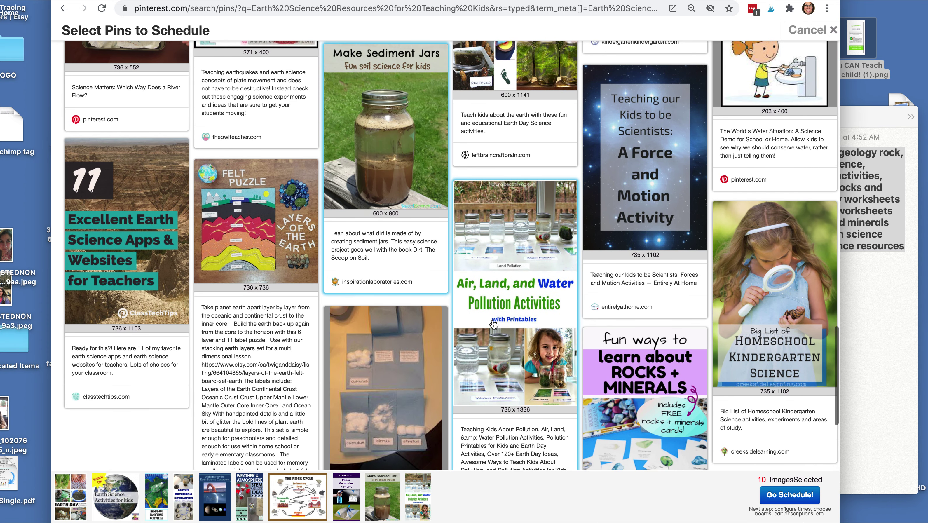
{"action": "left_click", "coordinate": [142, 256]}
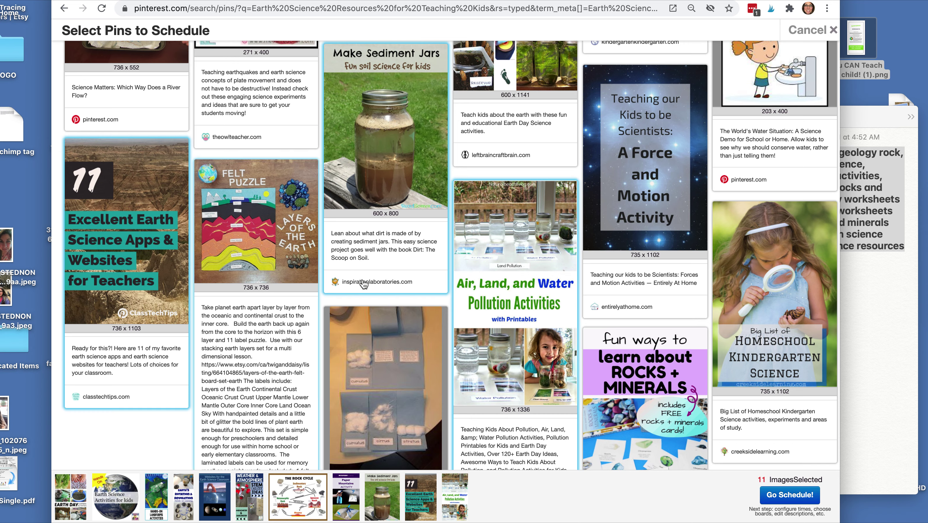
- Add the Christian Kids Explore Earth & Space pin to the selection
{"action": "scroll", "coordinate": [739, 332], "scroll_direction": "up", "scroll_amount": 10}
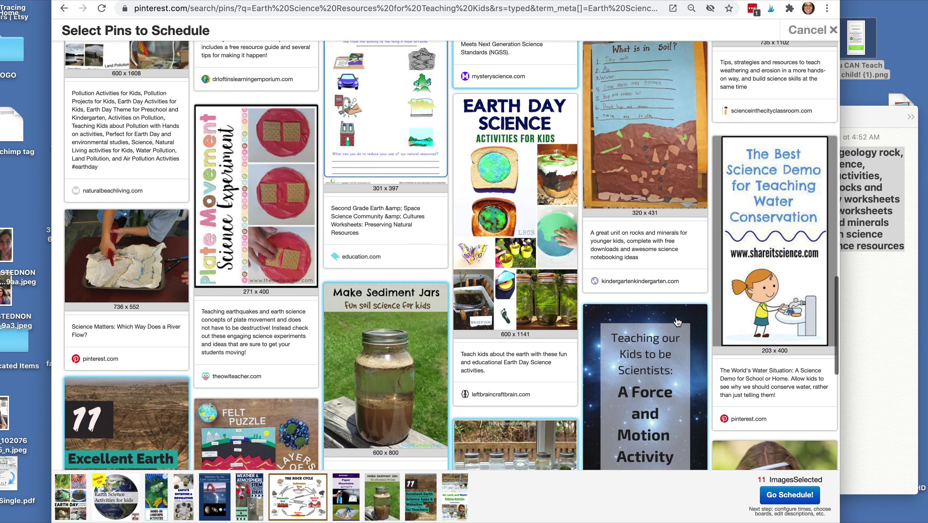
{"action": "scroll", "coordinate": [677, 321], "scroll_direction": "up", "scroll_amount": 2}
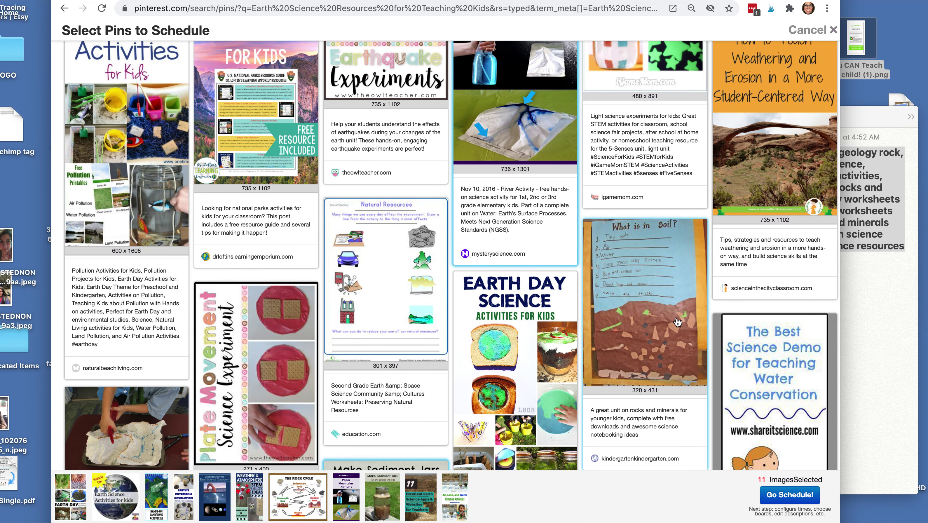
{"action": "scroll", "coordinate": [677, 321], "scroll_direction": "up", "scroll_amount": 9}
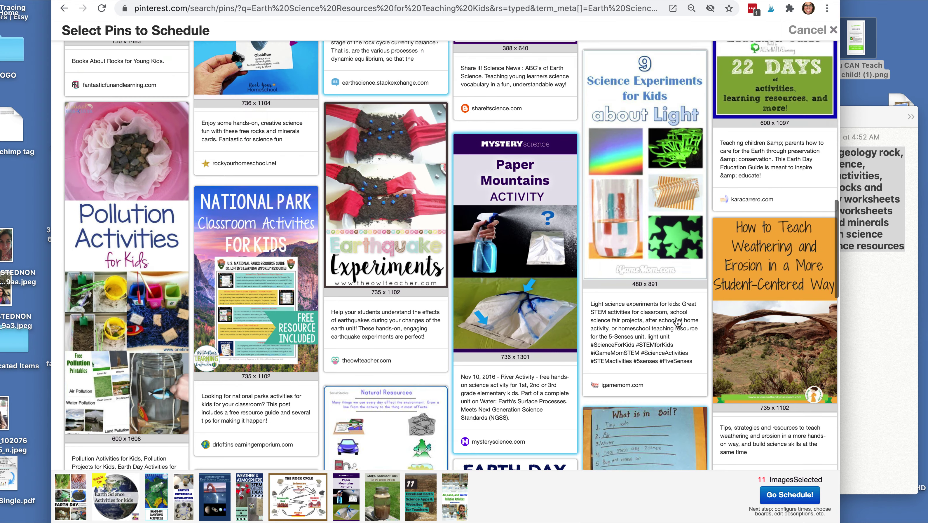
{"action": "scroll", "coordinate": [677, 321], "scroll_direction": "up", "scroll_amount": 2}
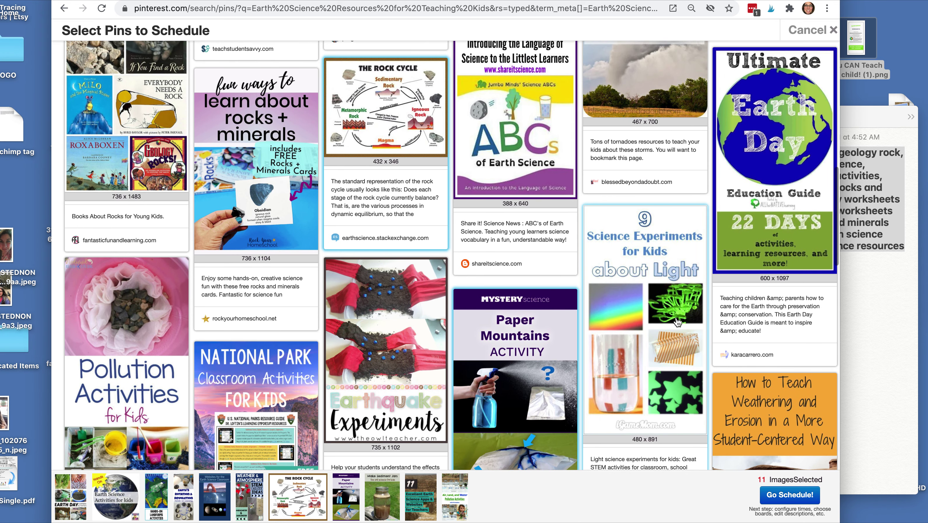
{"action": "scroll", "coordinate": [676, 321], "scroll_direction": "up", "scroll_amount": 1}
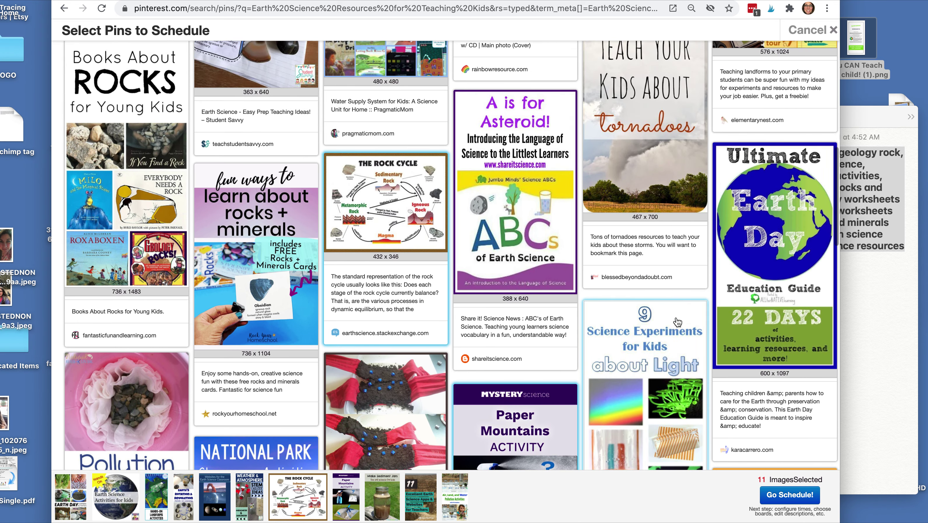
{"action": "scroll", "coordinate": [677, 321], "scroll_direction": "up", "scroll_amount": 6}
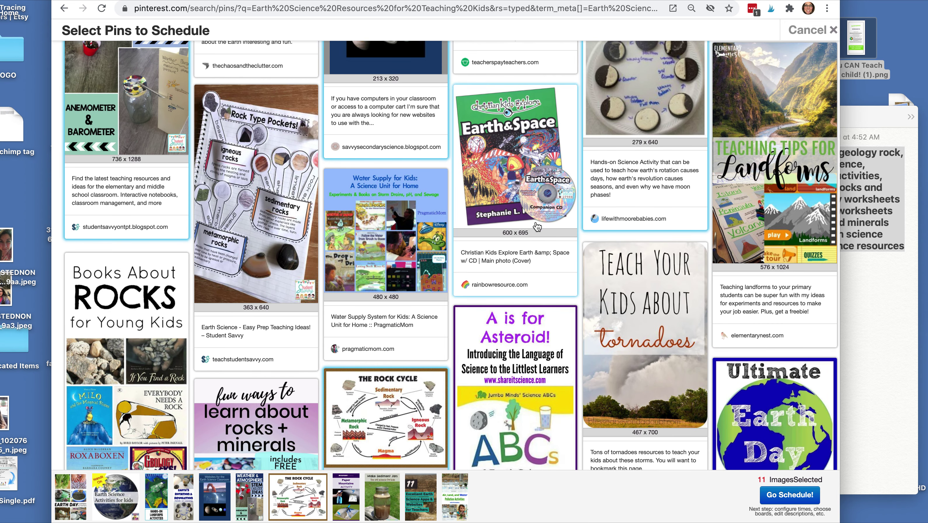
{"action": "scroll", "coordinate": [527, 223], "scroll_direction": "up", "scroll_amount": 2}
{"action": "left_click", "coordinate": [507, 231]}
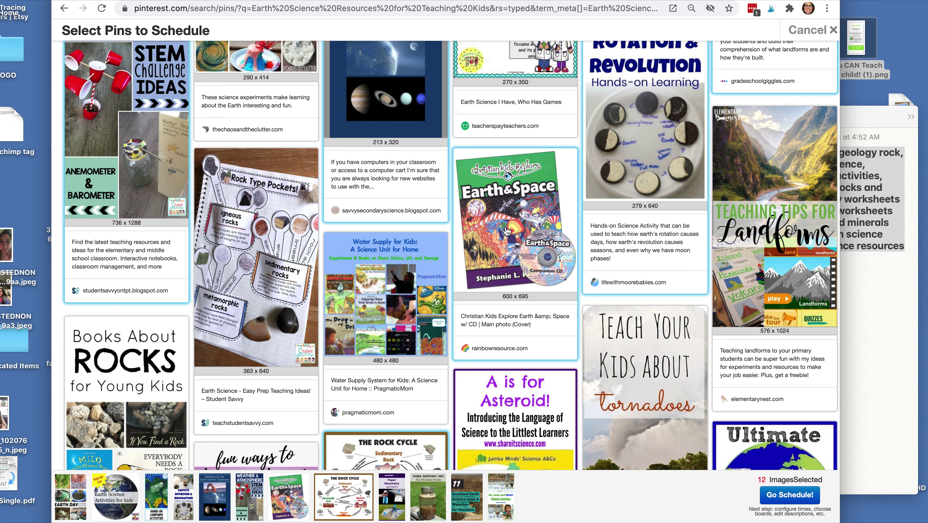
- Send all the selected earth science pins to Tailwind for scheduling
{"action": "scroll", "coordinate": [506, 230], "scroll_direction": "up", "scroll_amount": 5}
{"action": "scroll", "coordinate": [507, 230], "scroll_direction": "up", "scroll_amount": 3}
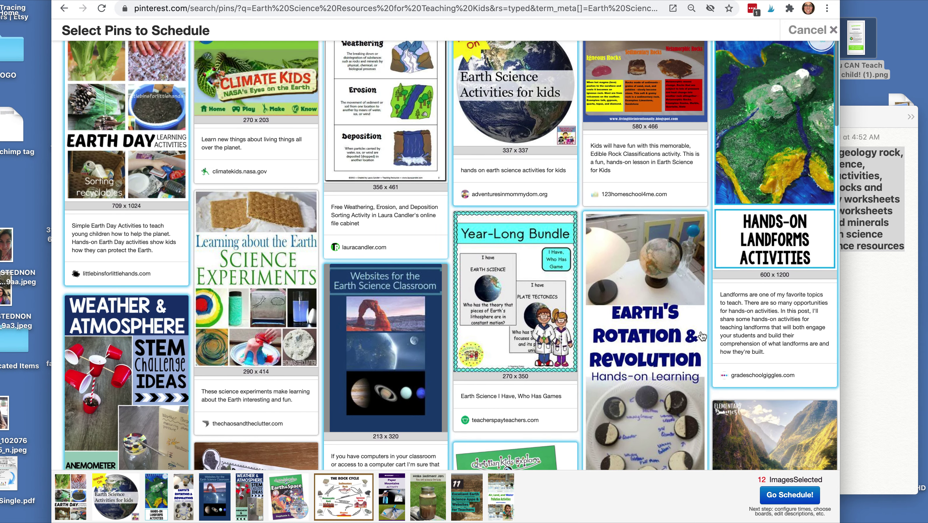
{"action": "left_click", "coordinate": [785, 498]}
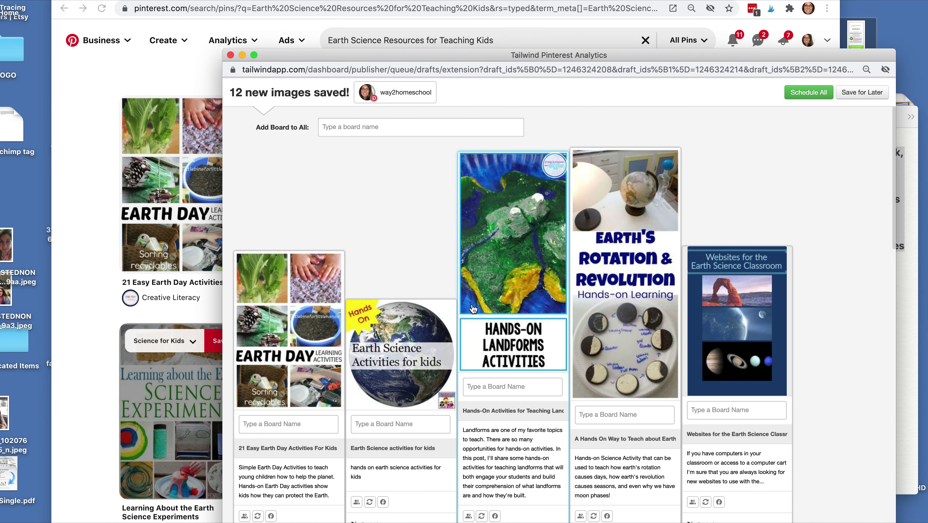
- Review the saved pin drafts, checking each one's image, description and source site
{"action": "scroll", "coordinate": [473, 309], "scroll_direction": "down", "scroll_amount": 10}
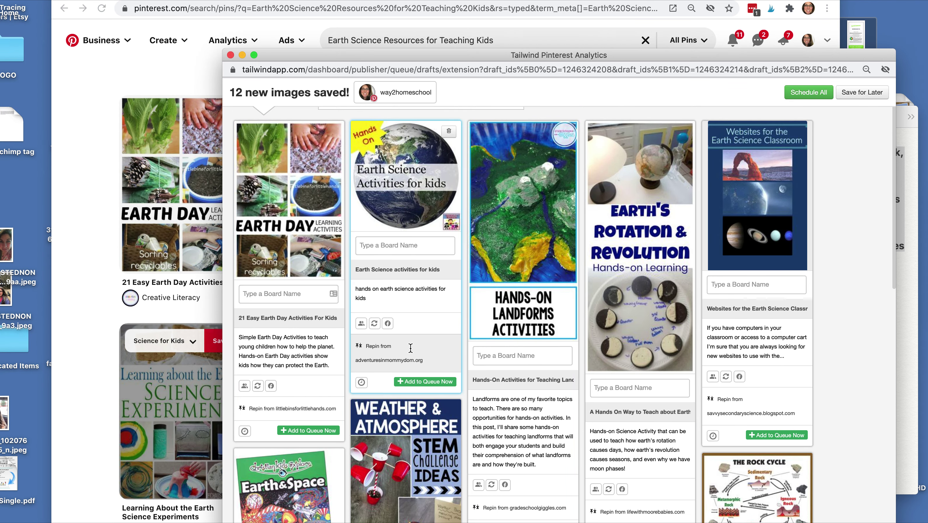
{"action": "mouse_move", "coordinate": [506, 431]}
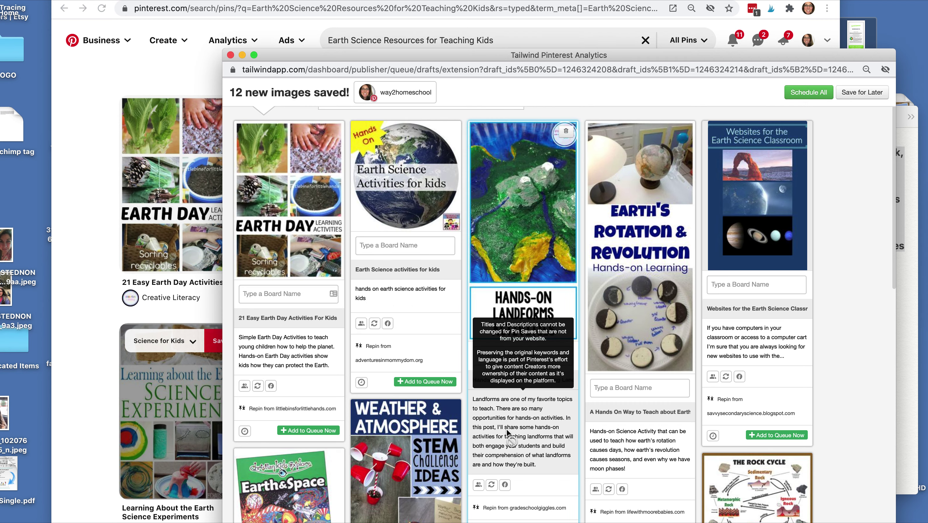
{"action": "scroll", "coordinate": [507, 431], "scroll_direction": "down", "scroll_amount": 3}
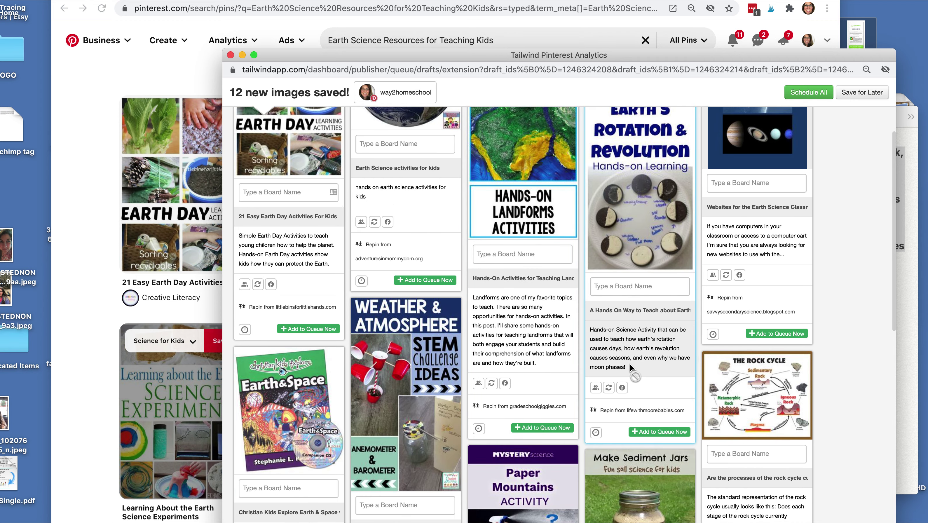
{"action": "scroll", "coordinate": [722, 325], "scroll_direction": "down", "scroll_amount": 4}
{"action": "scroll", "coordinate": [722, 325], "scroll_direction": "down", "scroll_amount": 3}
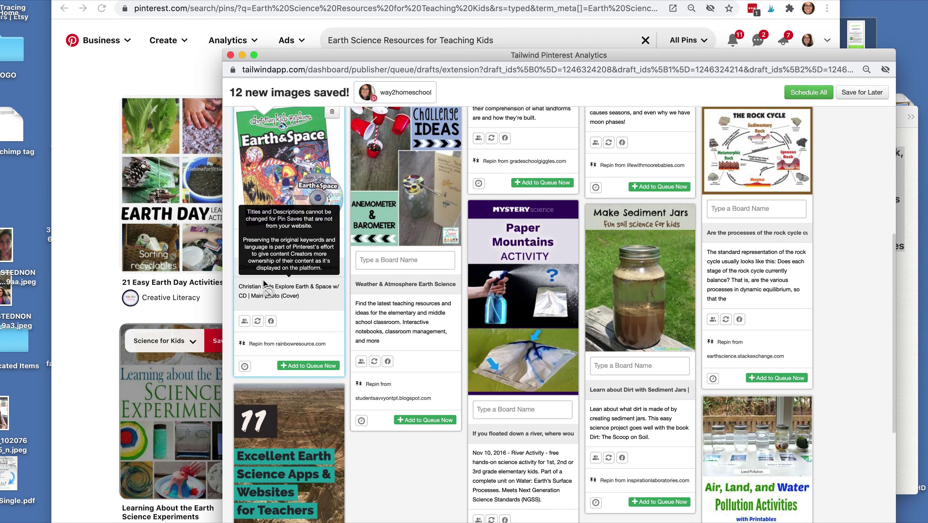
{"action": "scroll", "coordinate": [264, 282], "scroll_direction": "down", "scroll_amount": 4}
{"action": "scroll", "coordinate": [264, 283], "scroll_direction": "down", "scroll_amount": 5}
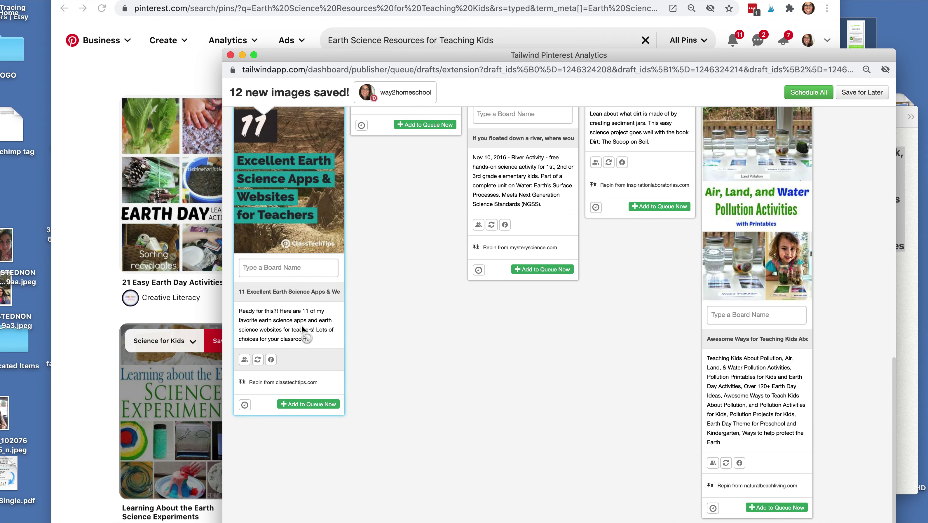
{"action": "scroll", "coordinate": [537, 192], "scroll_direction": "up", "scroll_amount": 12}
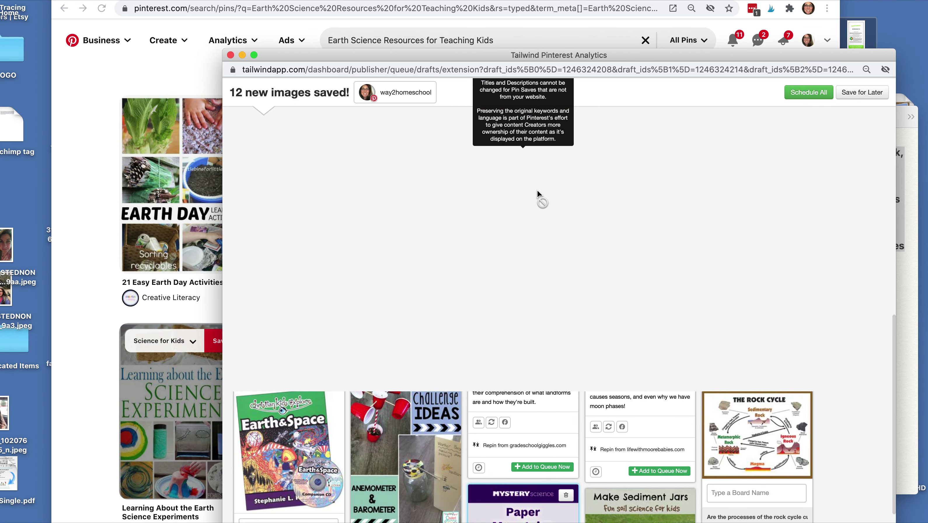
{"action": "scroll", "coordinate": [537, 190], "scroll_direction": "up", "scroll_amount": 5}
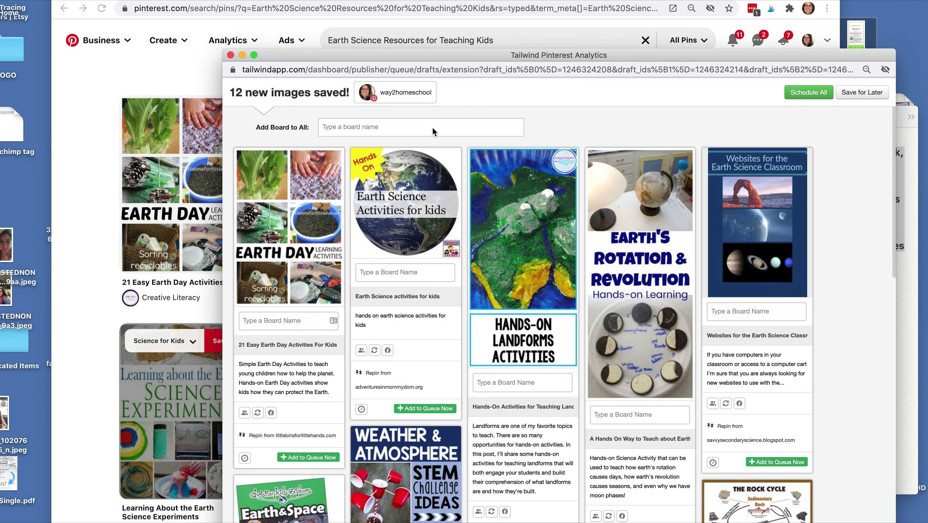
- Assign the Earth Science Resources for Teaching Kids board to all the saved pin drafts at once
{"action": "left_click", "coordinate": [433, 127]}
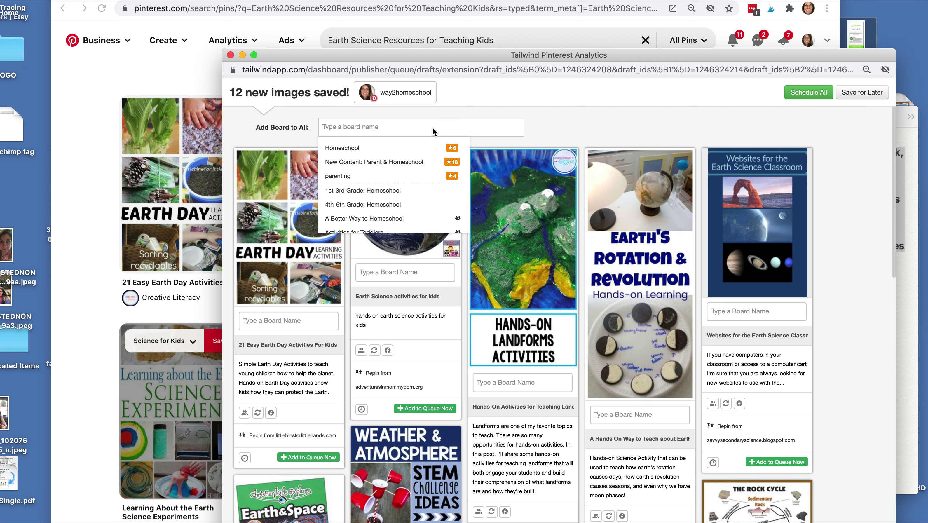
{"action": "type", "text": "Earth"}
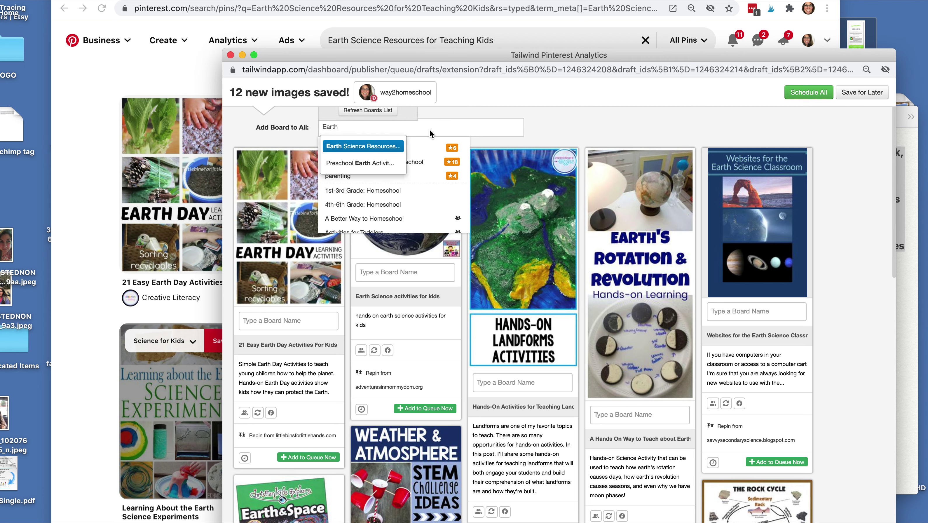
{"action": "left_click", "coordinate": [374, 147]}
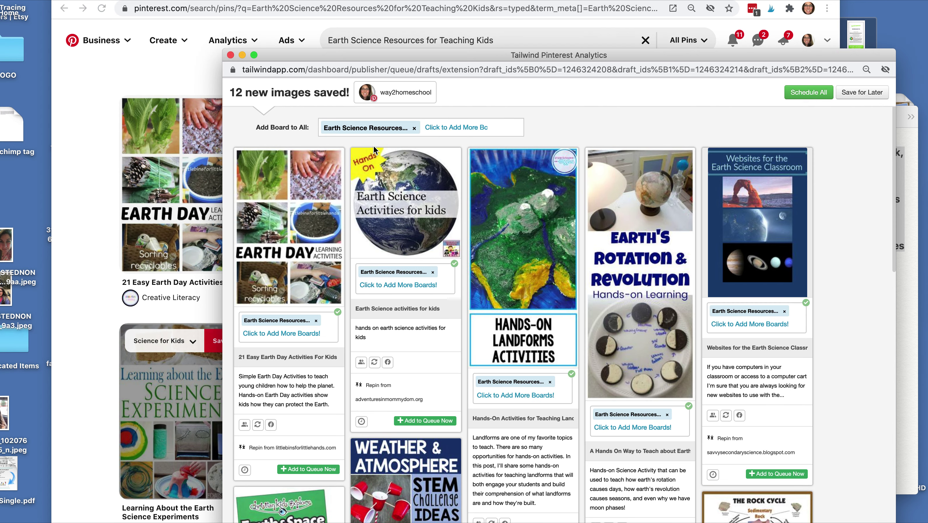
- Check the board assignment on the drafts, schedule all of them and close the Tailwind scheduling window
{"action": "scroll", "coordinate": [403, 205], "scroll_direction": "down", "scroll_amount": 2}
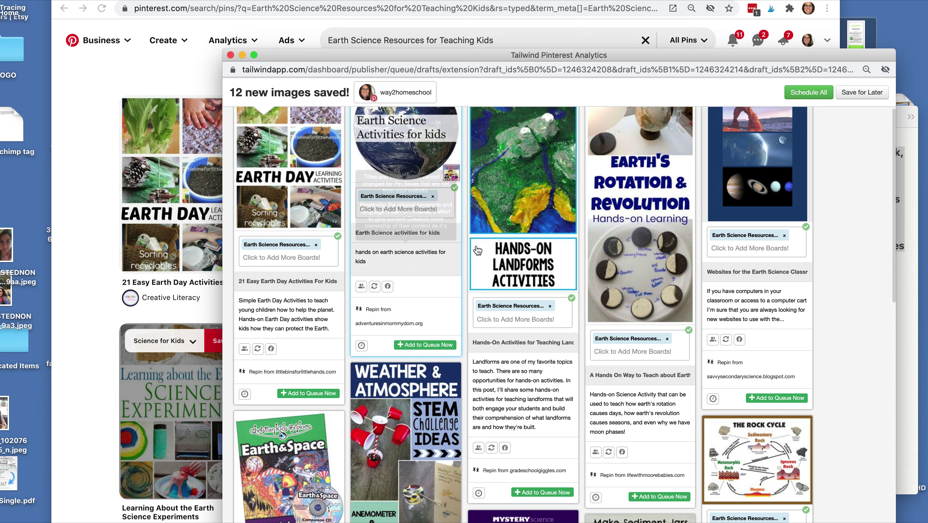
{"action": "scroll", "coordinate": [643, 384], "scroll_direction": "down", "scroll_amount": 1}
{"action": "scroll", "coordinate": [643, 383], "scroll_direction": "down", "scroll_amount": 10}
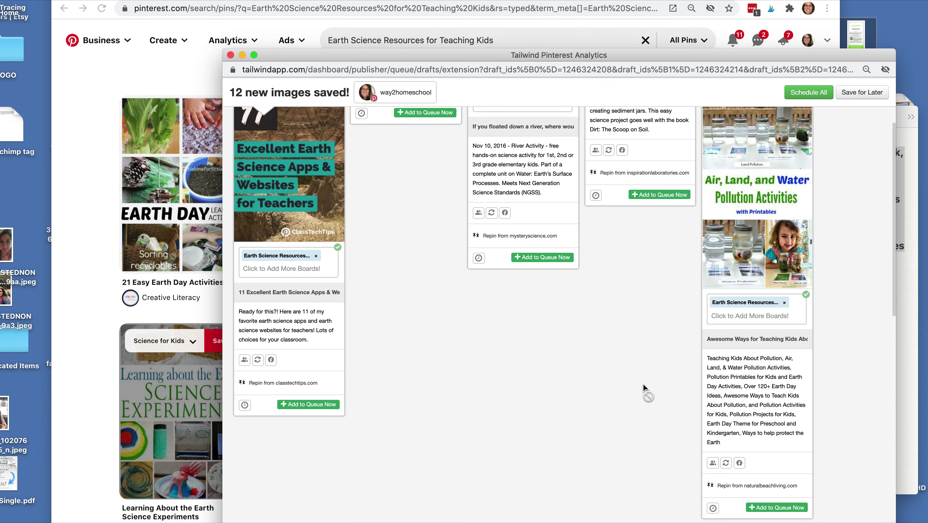
{"action": "scroll", "coordinate": [644, 384], "scroll_direction": "down", "scroll_amount": 1}
{"action": "scroll", "coordinate": [643, 384], "scroll_direction": "up", "scroll_amount": 7}
{"action": "scroll", "coordinate": [644, 384], "scroll_direction": "up", "scroll_amount": 5}
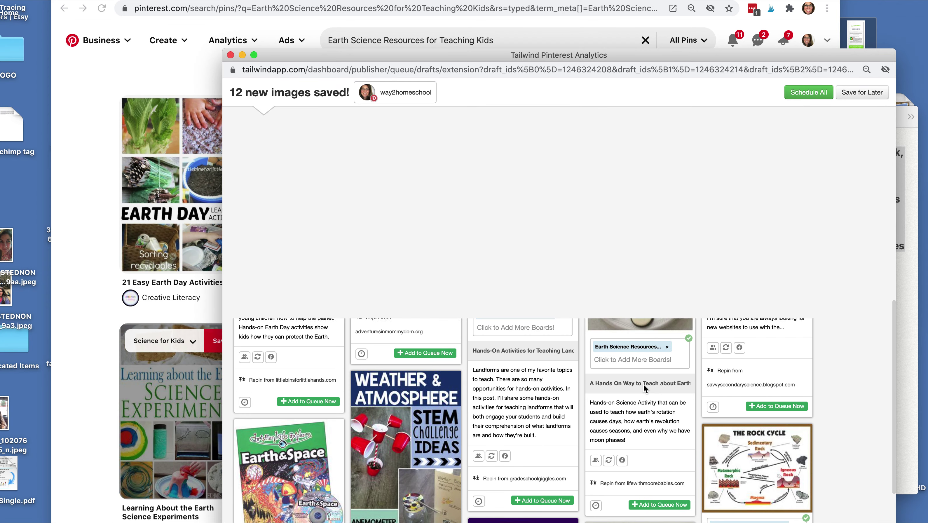
{"action": "left_click", "coordinate": [805, 93]}
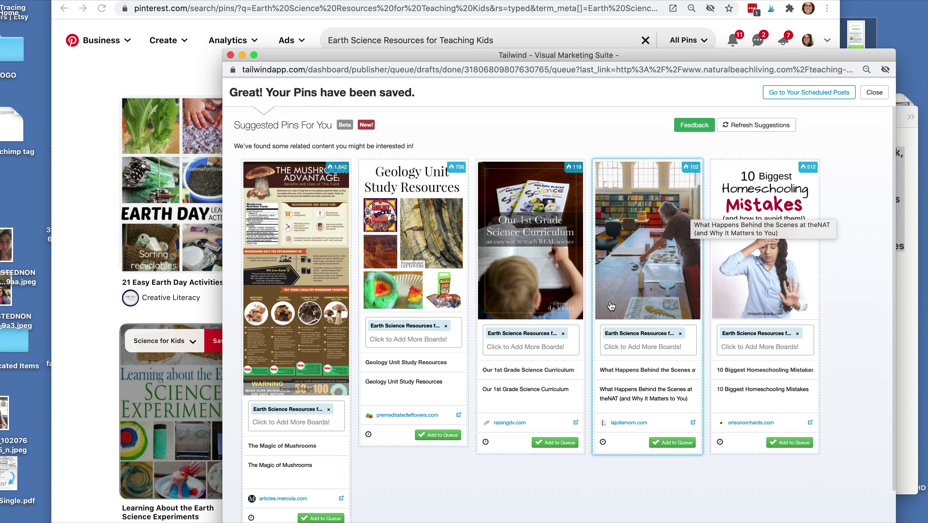
{"action": "left_click", "coordinate": [230, 55]}
- Switch to the Tailwind Publisher and examine the upcoming pin schedule, including the geology pins on Wed, Mar 3
{"action": "left_click", "coordinate": [572, 1]}
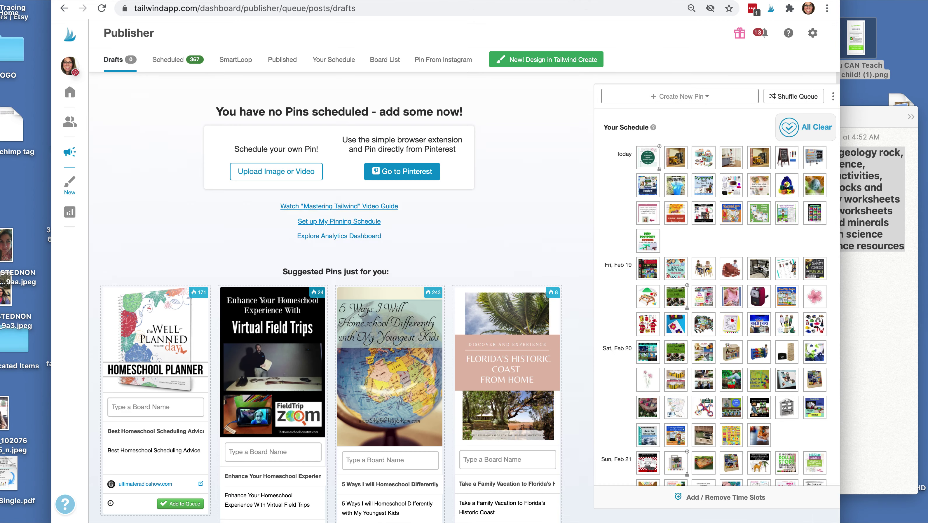
{"action": "scroll", "coordinate": [695, 325], "scroll_direction": "down", "scroll_amount": 20}
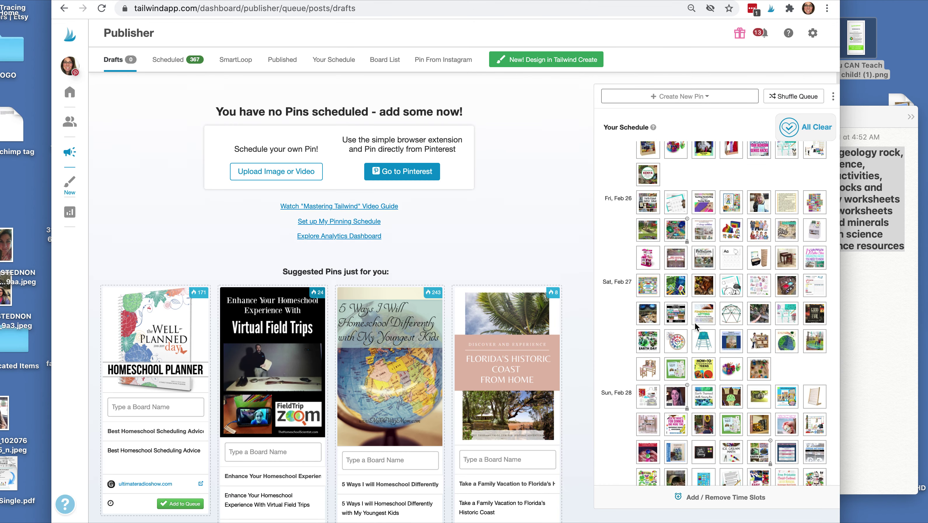
{"action": "scroll", "coordinate": [695, 325], "scroll_direction": "up", "scroll_amount": 6}
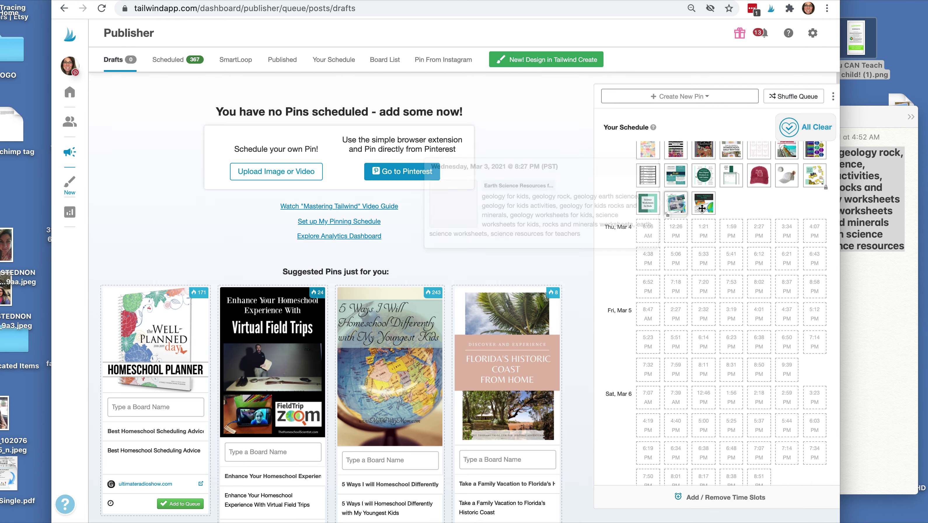
{"action": "scroll", "coordinate": [659, 244], "scroll_direction": "up", "scroll_amount": 1}
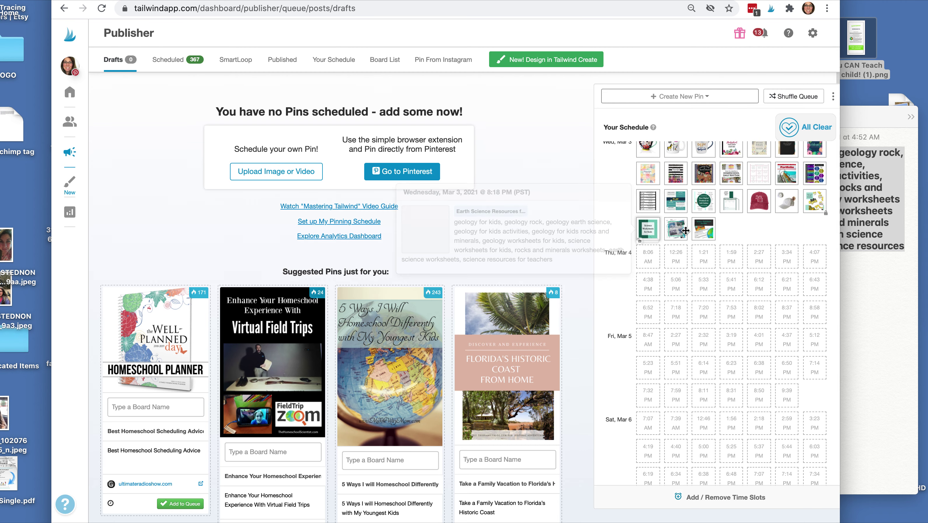
{"action": "scroll", "coordinate": [695, 231], "scroll_direction": "up", "scroll_amount": 5}
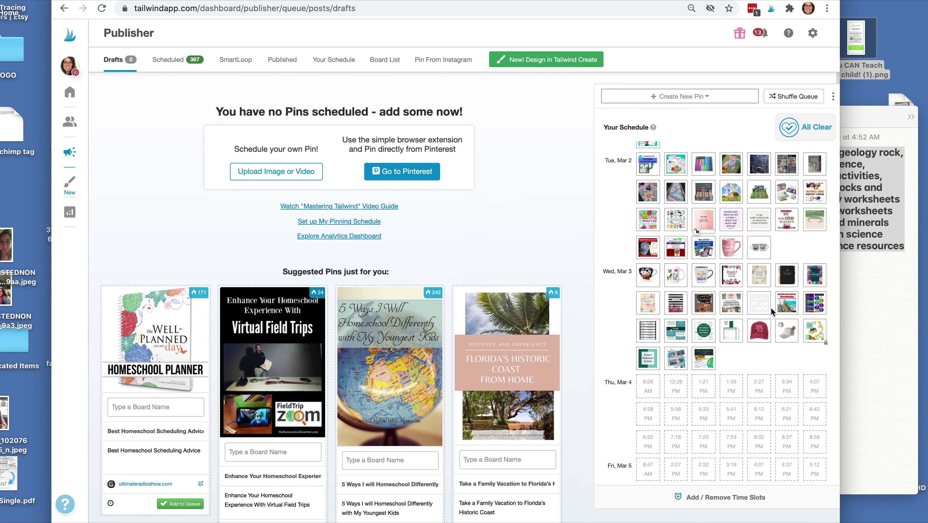
{"action": "scroll", "coordinate": [736, 328], "scroll_direction": "up", "scroll_amount": 10}
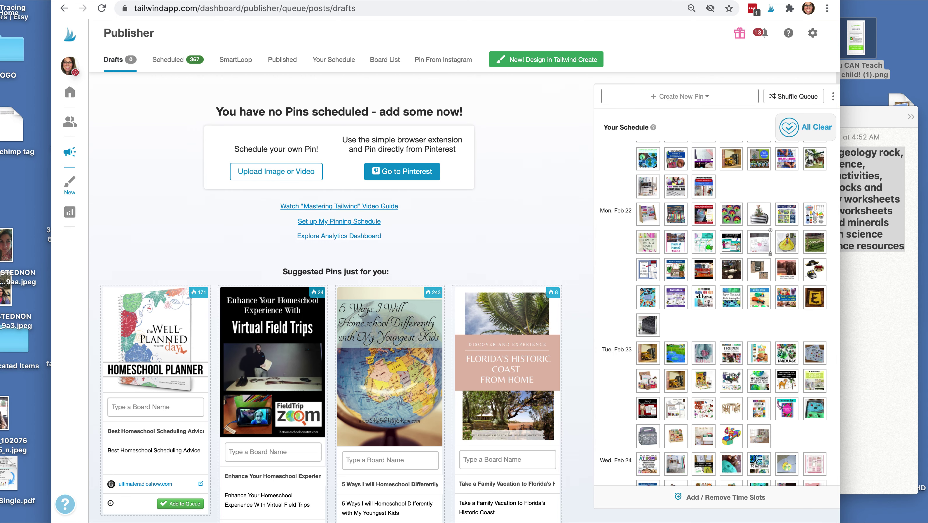
- Switch to the Etsy listing Geology Worksheets for Middle School and view its listing tools and main image
{"action": "left_click_drag", "start_coordinate": [504, 1], "coordinate": [505, 33]}
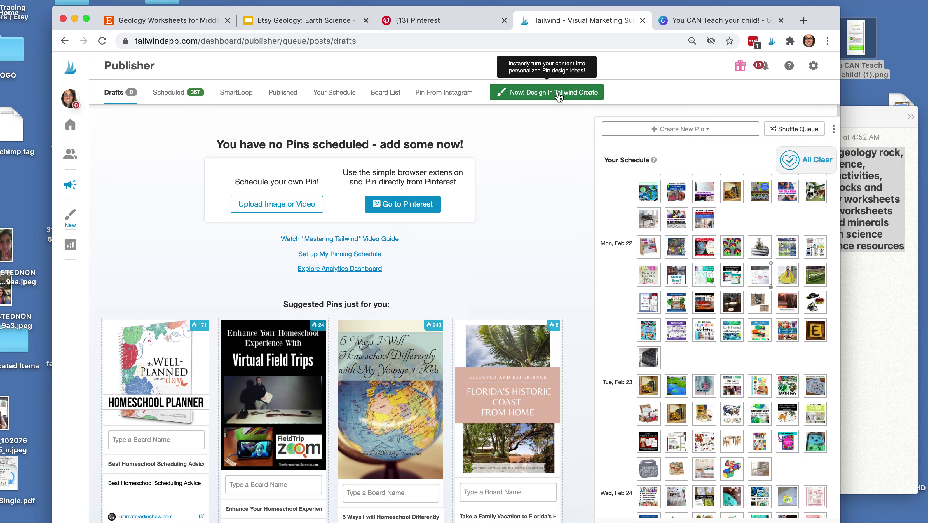
{"action": "left_click", "coordinate": [162, 23]}
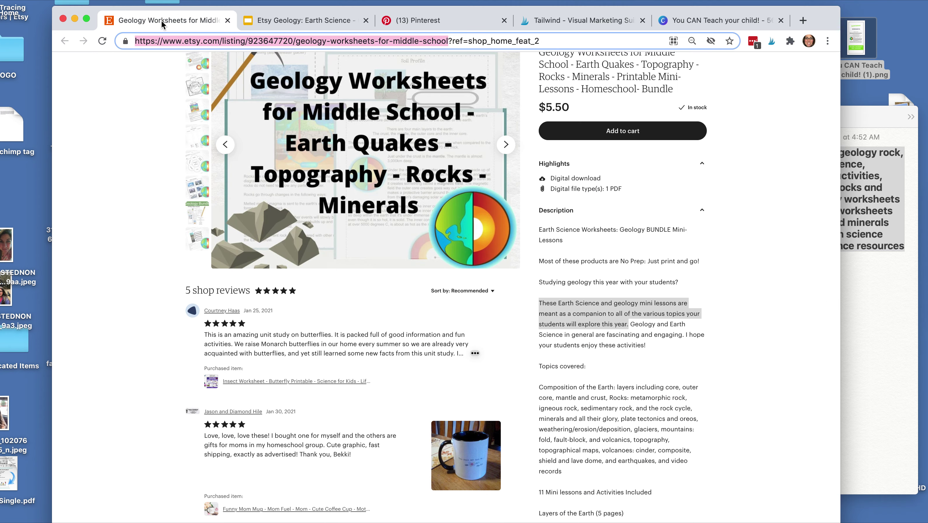
{"action": "scroll", "coordinate": [337, 143], "scroll_direction": "up", "scroll_amount": 5}
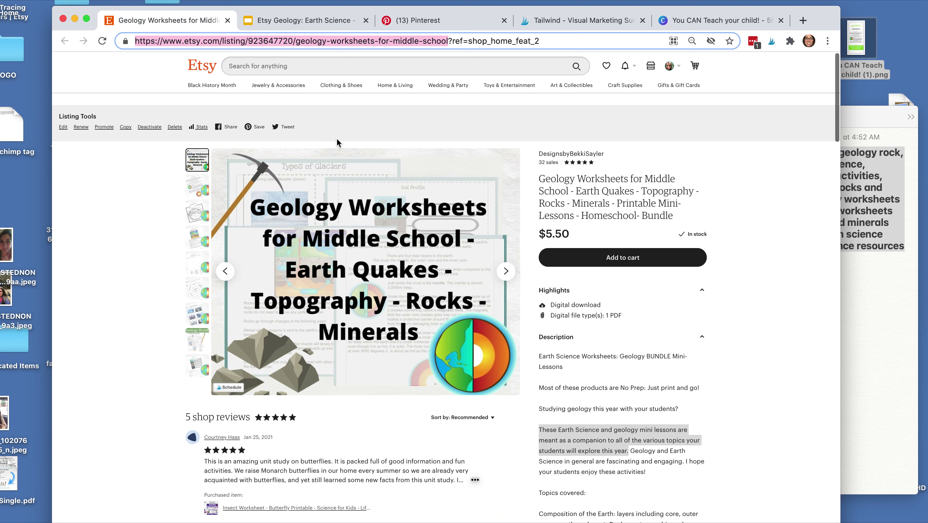